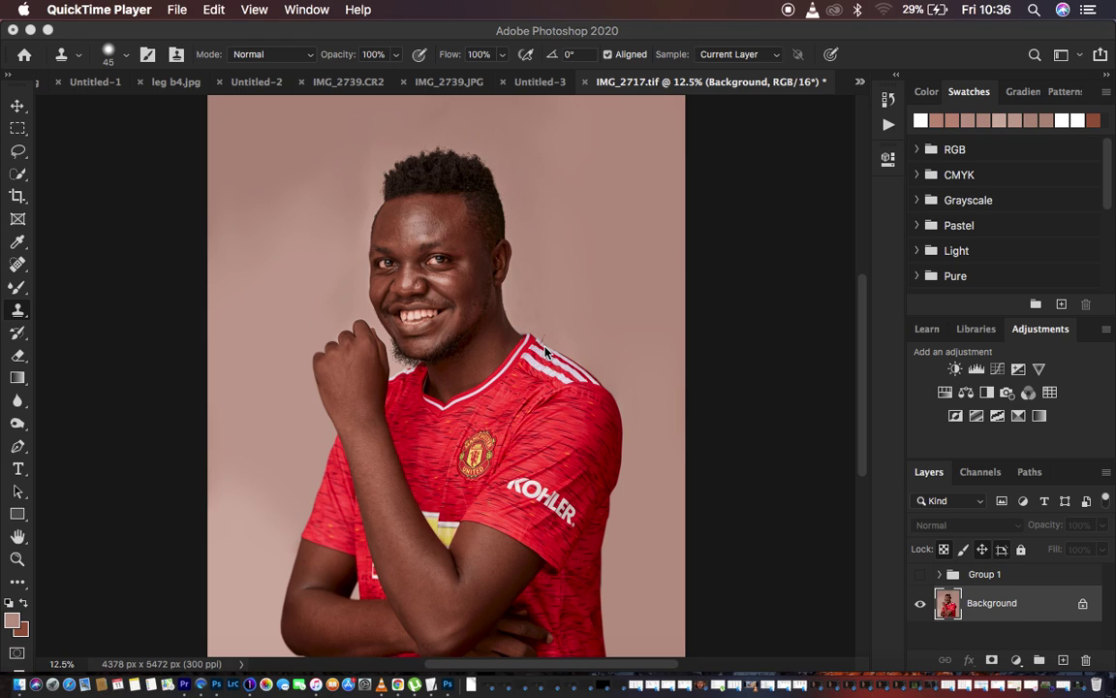
- Show Group 1 to view the finished retouch, and delete the group so only the Background layer is left
click(920, 574)
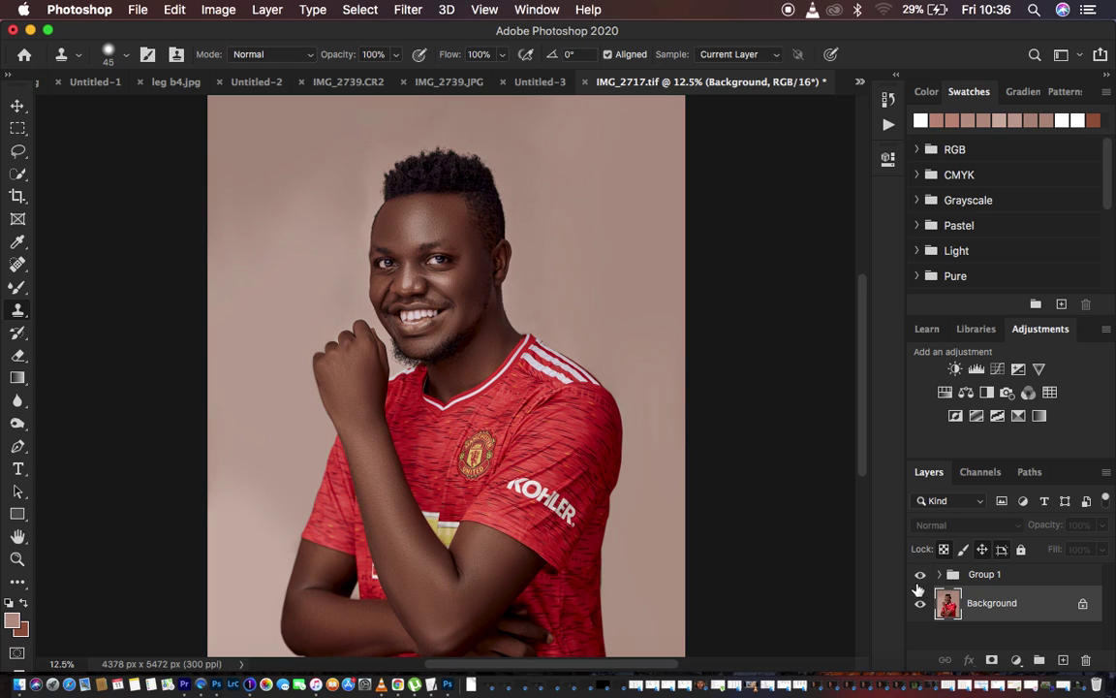
click(1012, 576)
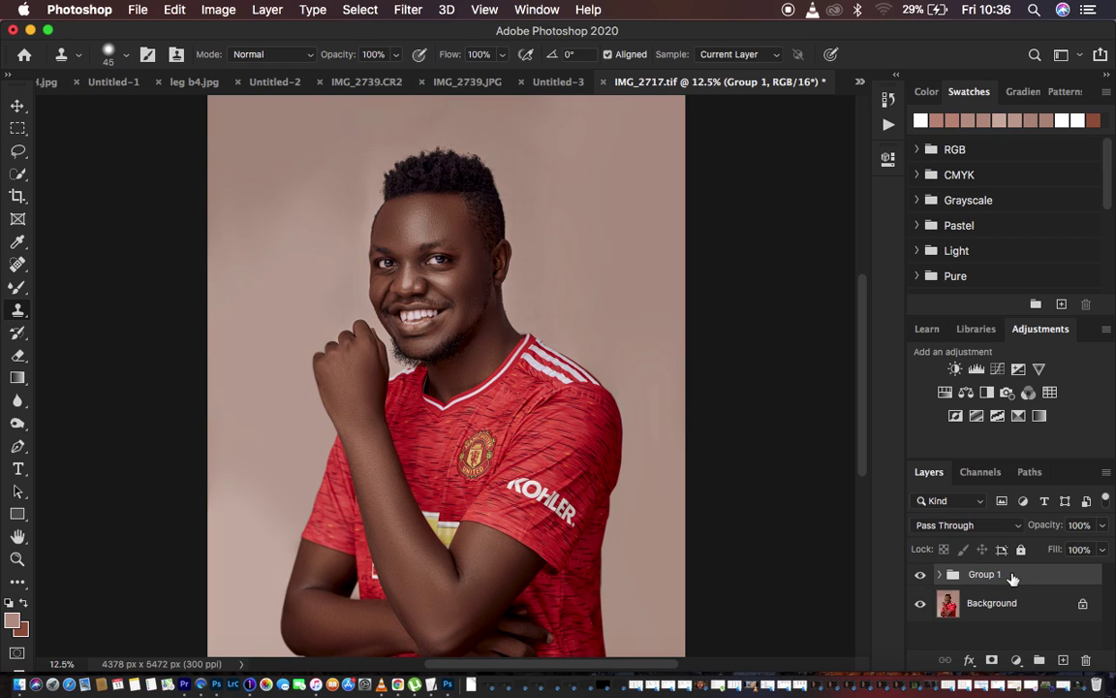
key(Delete)
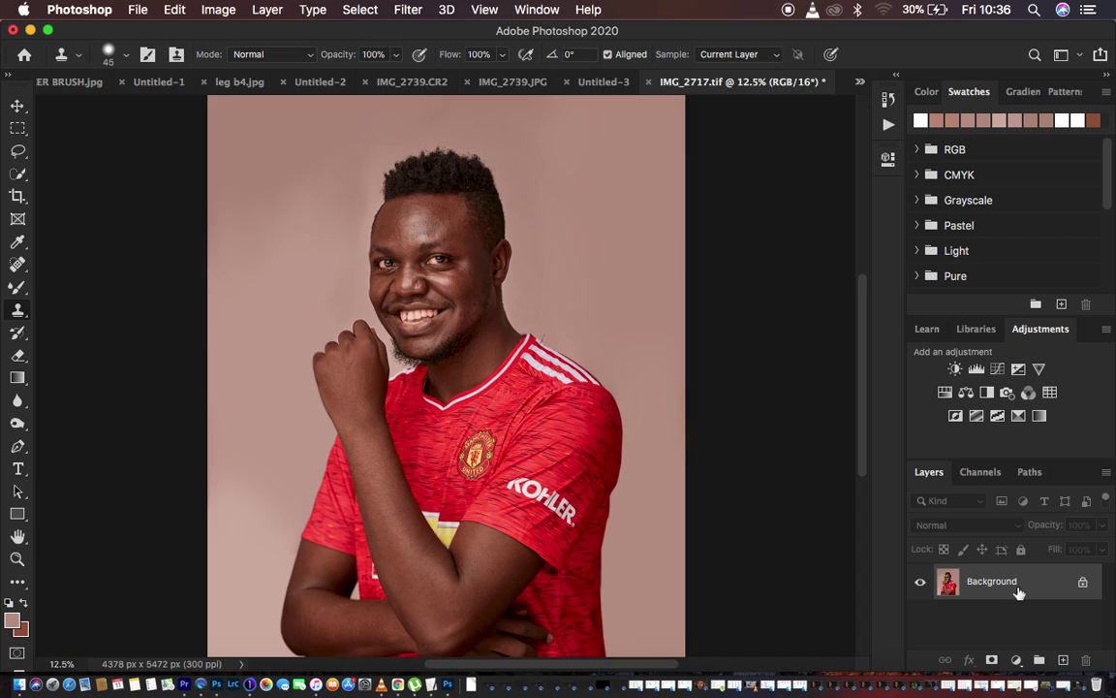
- Duplicate the Background layer twice, naming the lower copy LOW FREQ and the upper copy HIGH FREQ
key(super+j)
key(super+j)
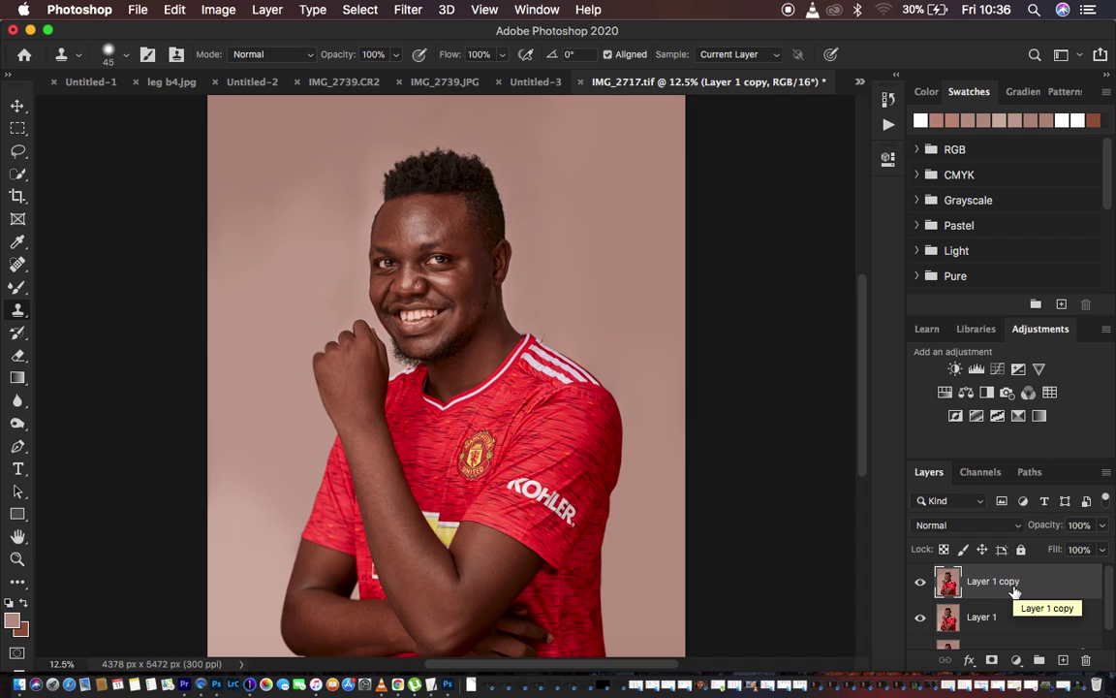
double_click(981, 617)
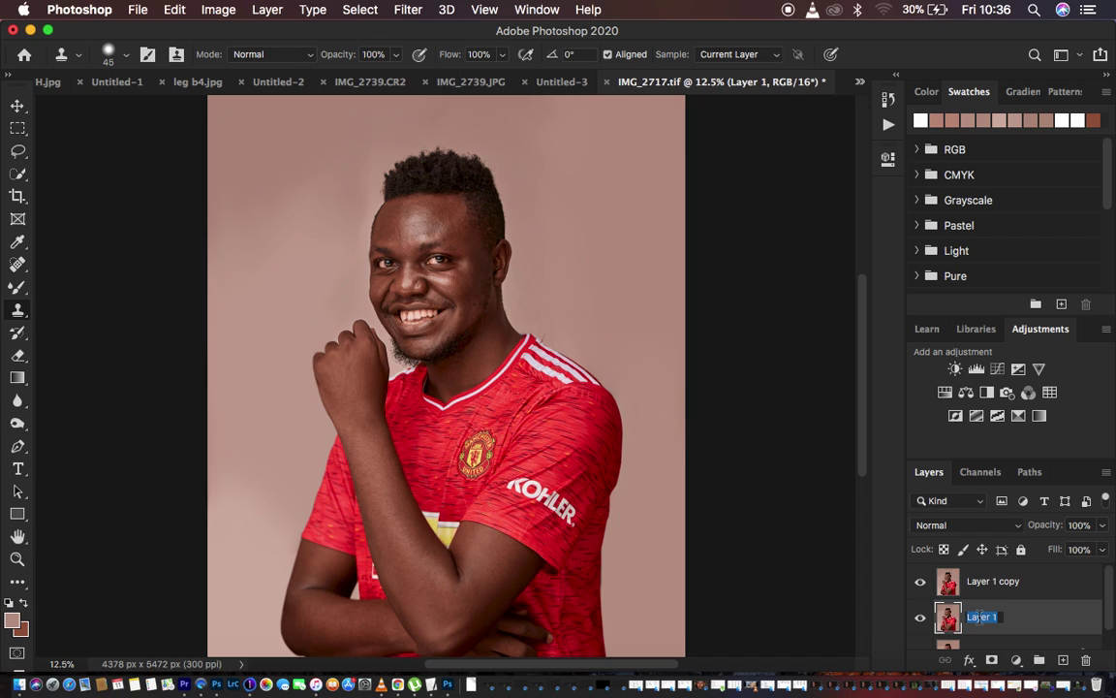
text(LOW FREQ)
key(Return)
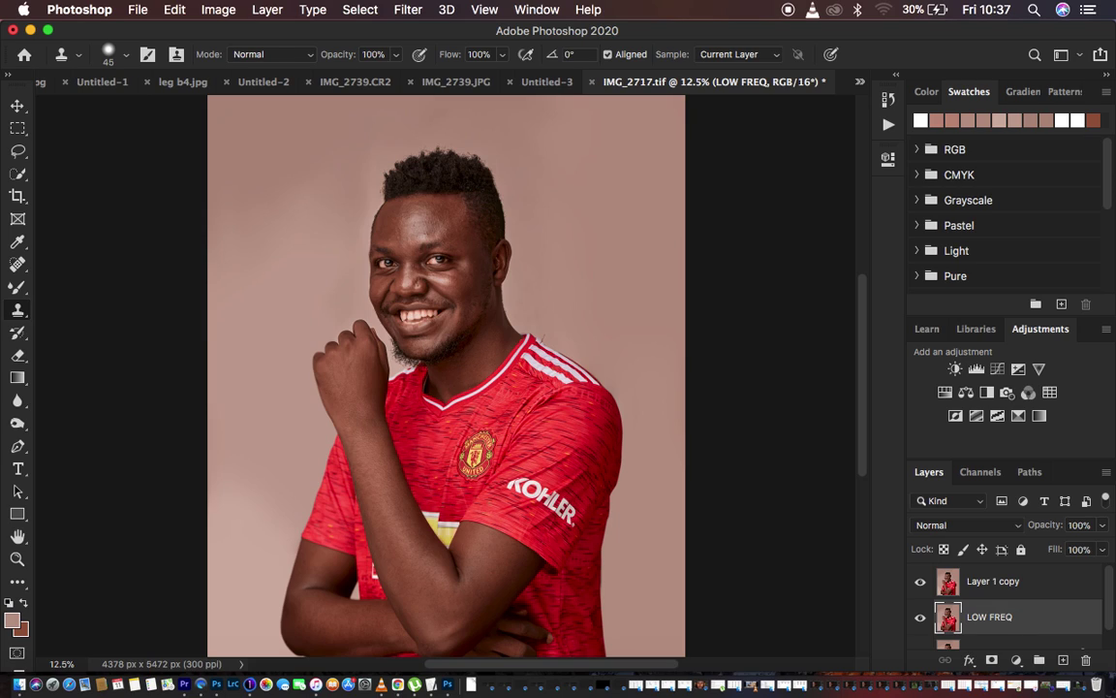
double_click(983, 581)
text(HIGH FRE)
key(Return)
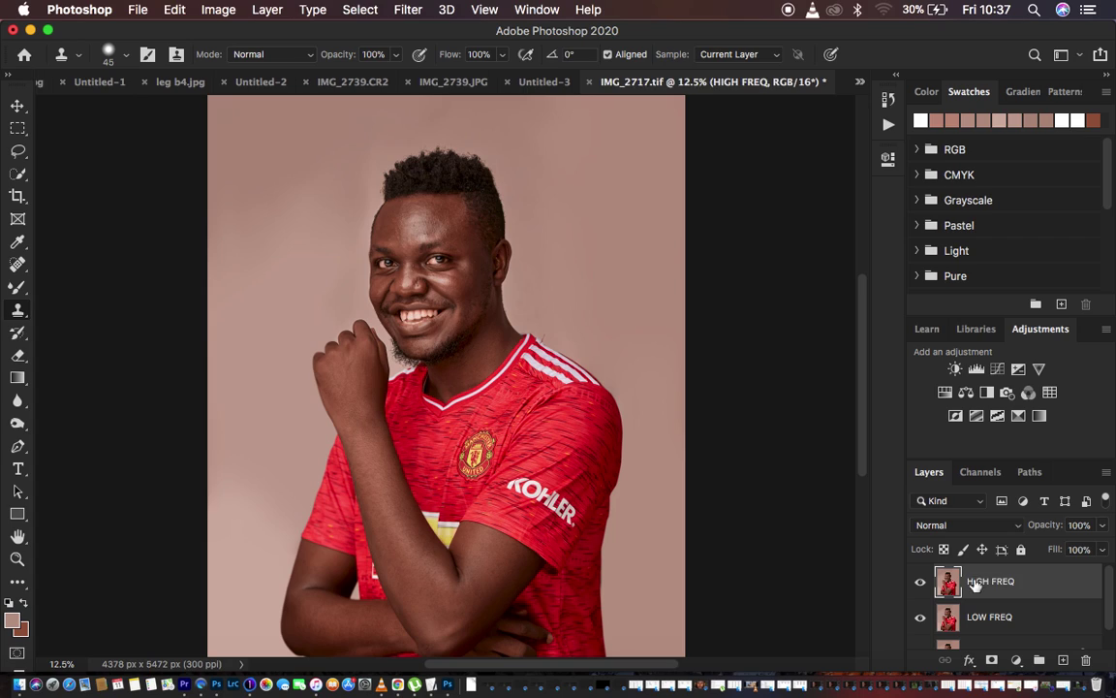
- Hide the HIGH FREQ layer and open Gaussian Blur on LOW FREQ, with the filter preview framing the face at 33%
click(920, 584)
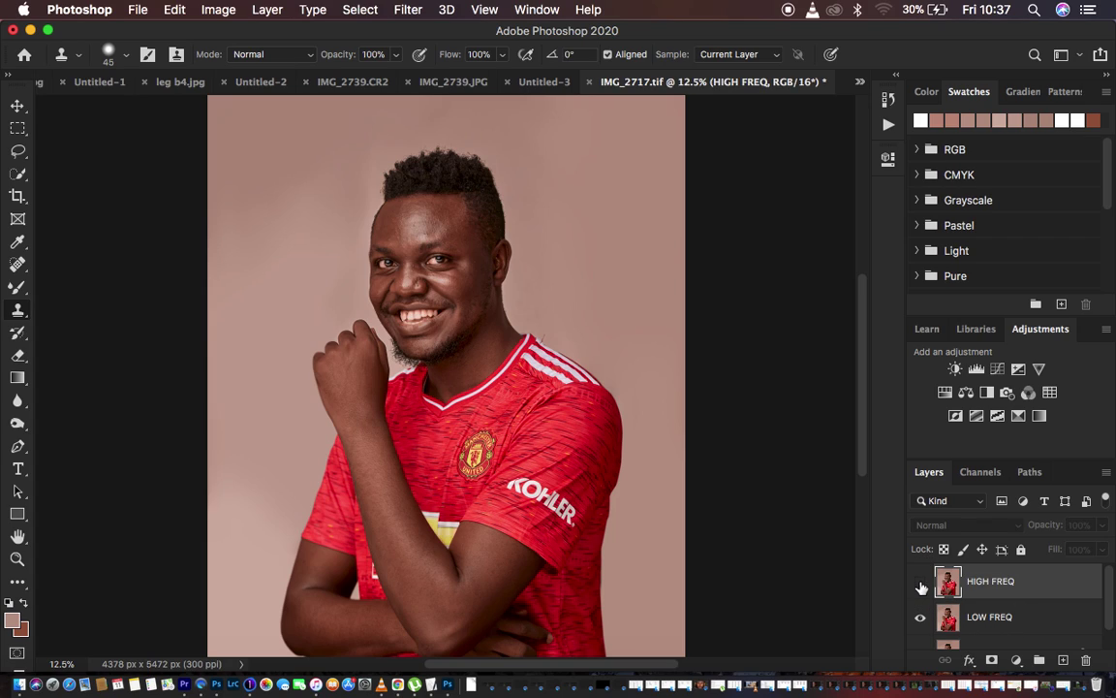
click(1003, 620)
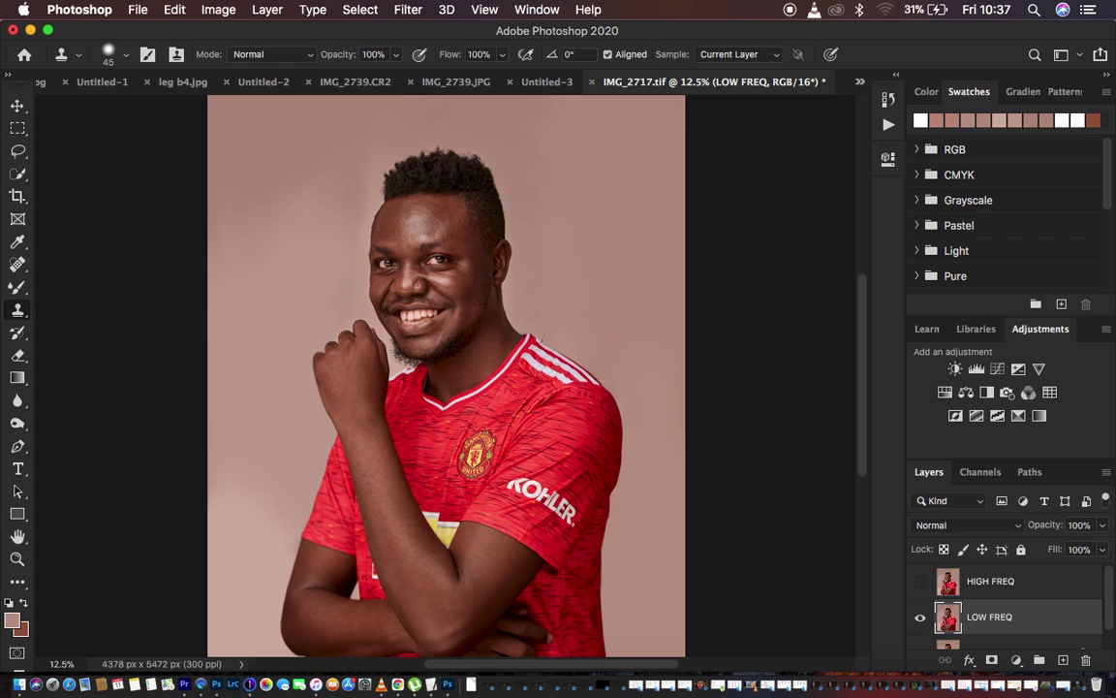
click(405, 10)
mouse_move(455, 217)
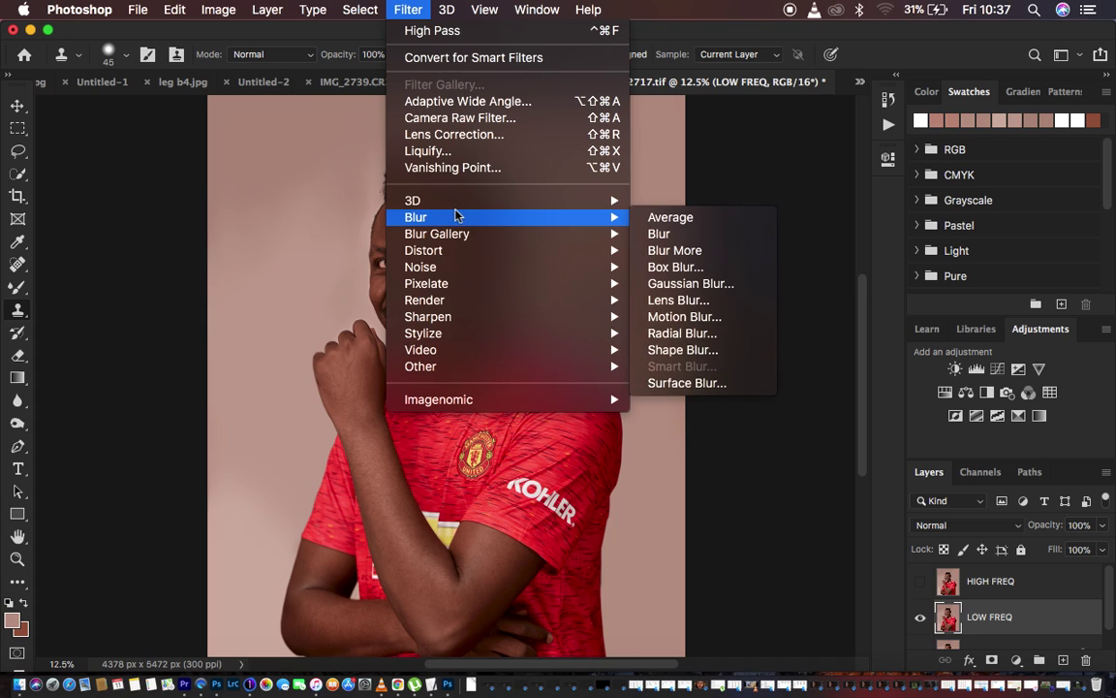
click(691, 284)
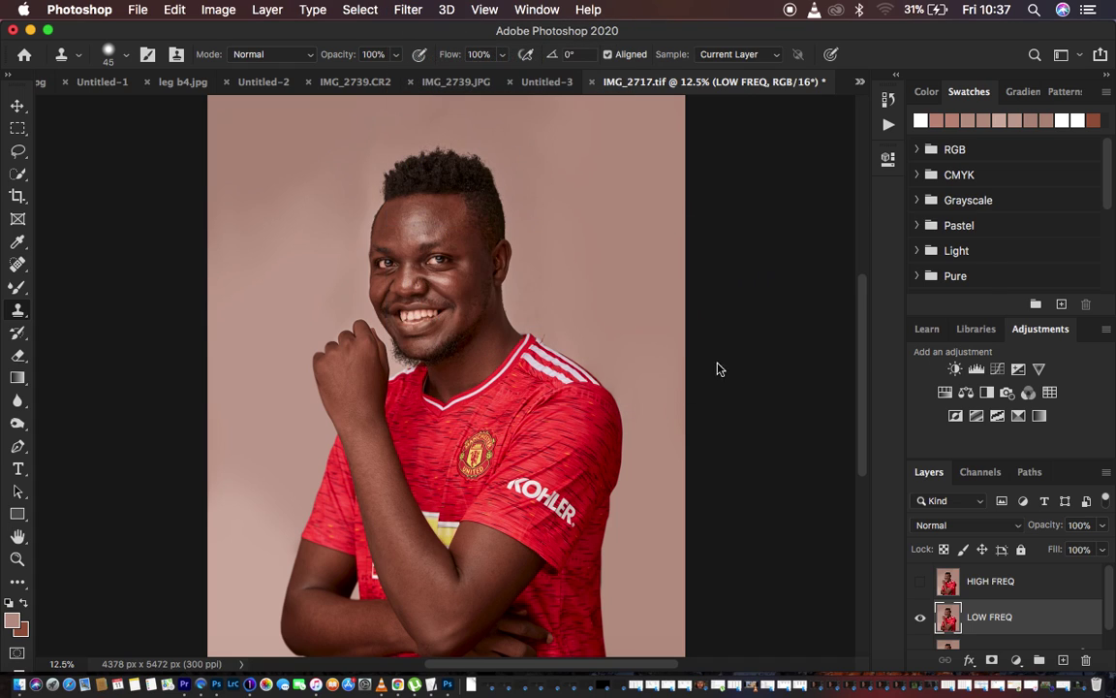
drag(780, 386, 702, 384)
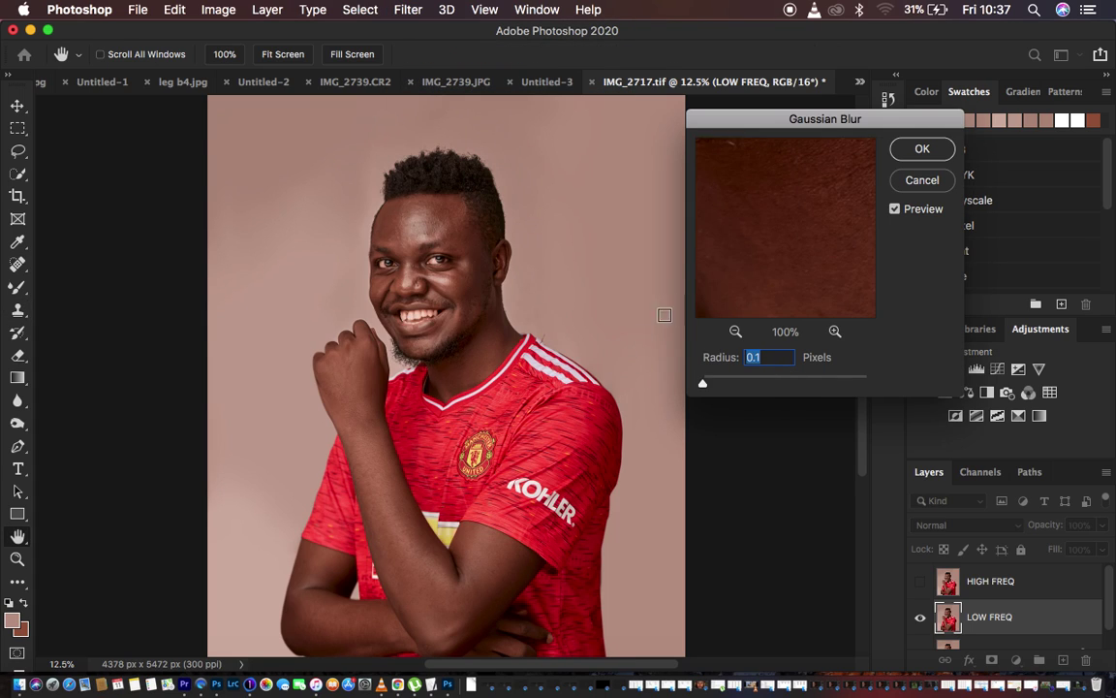
click(409, 230)
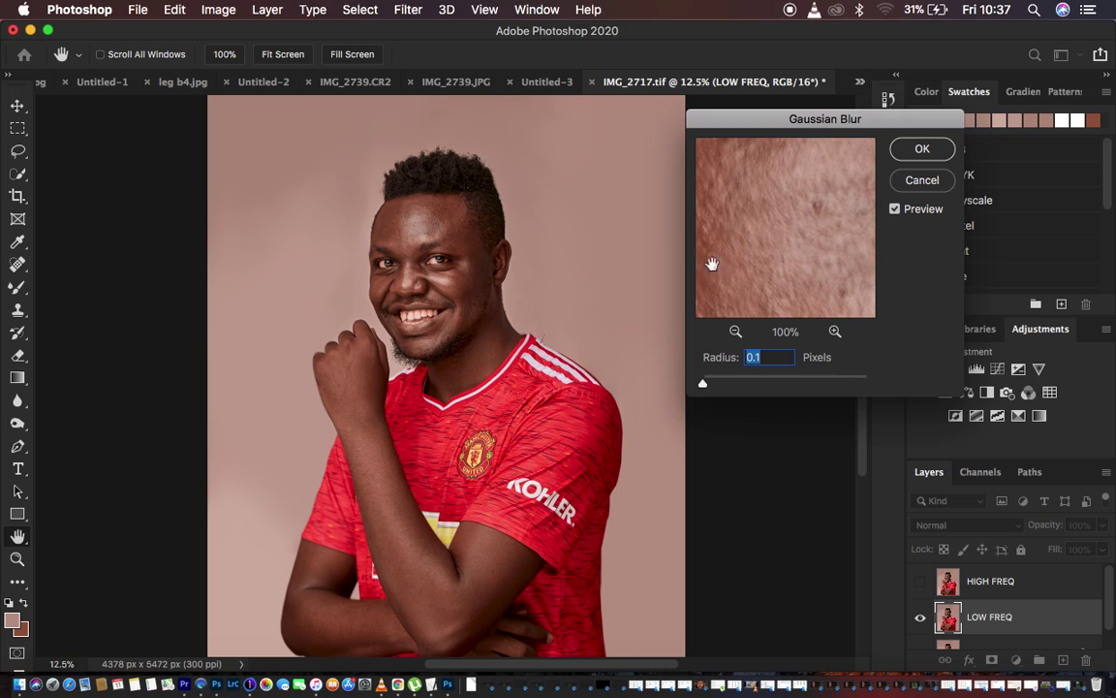
click(735, 332)
click(736, 332)
click(736, 332)
drag(815, 274, 816, 244)
click(835, 331)
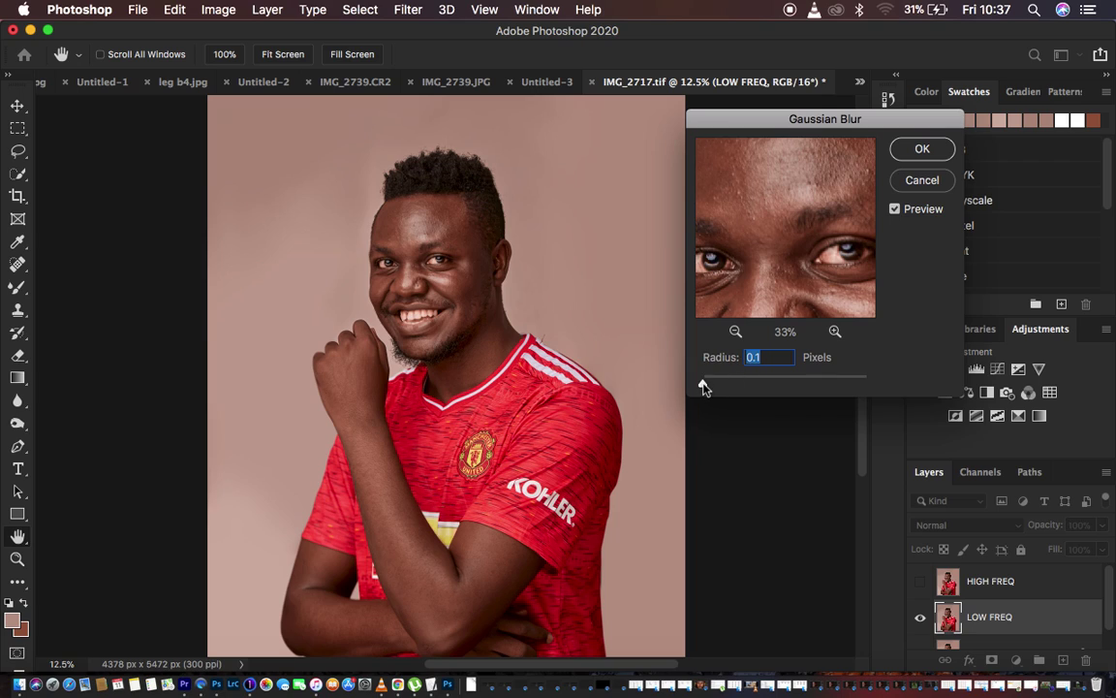
- Set the Gaussian Blur radius to 8.0 pixels, check facial areas in the preview, and apply it to LOW FREQ
drag(704, 385, 762, 385)
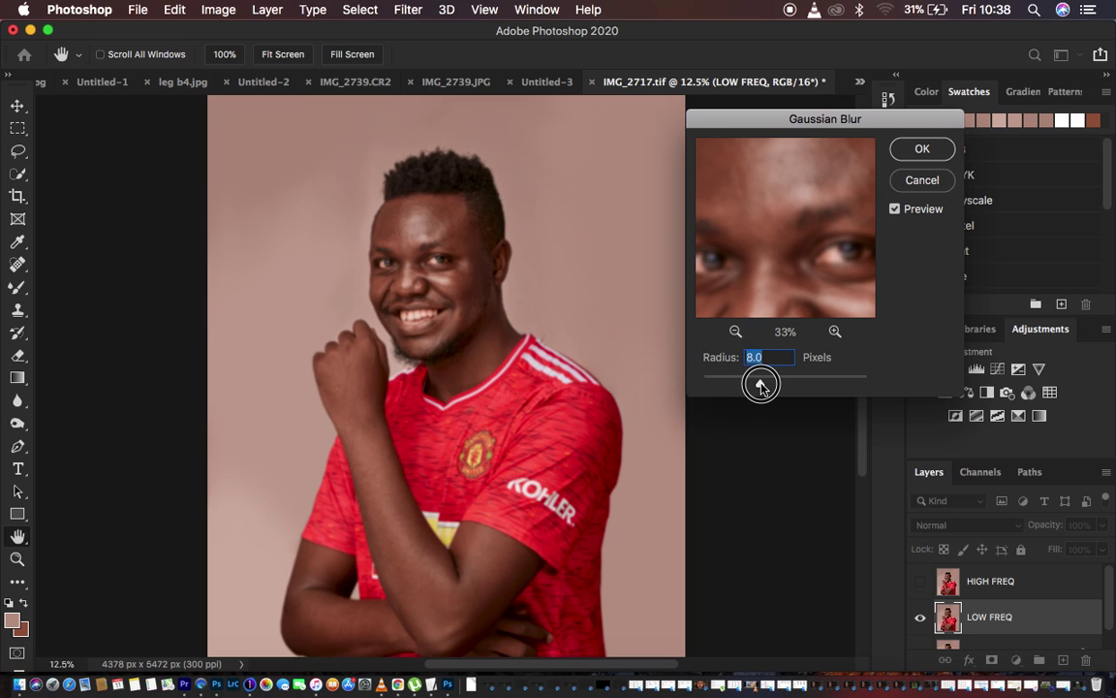
drag(760, 386, 761, 386)
drag(815, 219, 815, 269)
click(781, 171)
drag(781, 171, 820, 242)
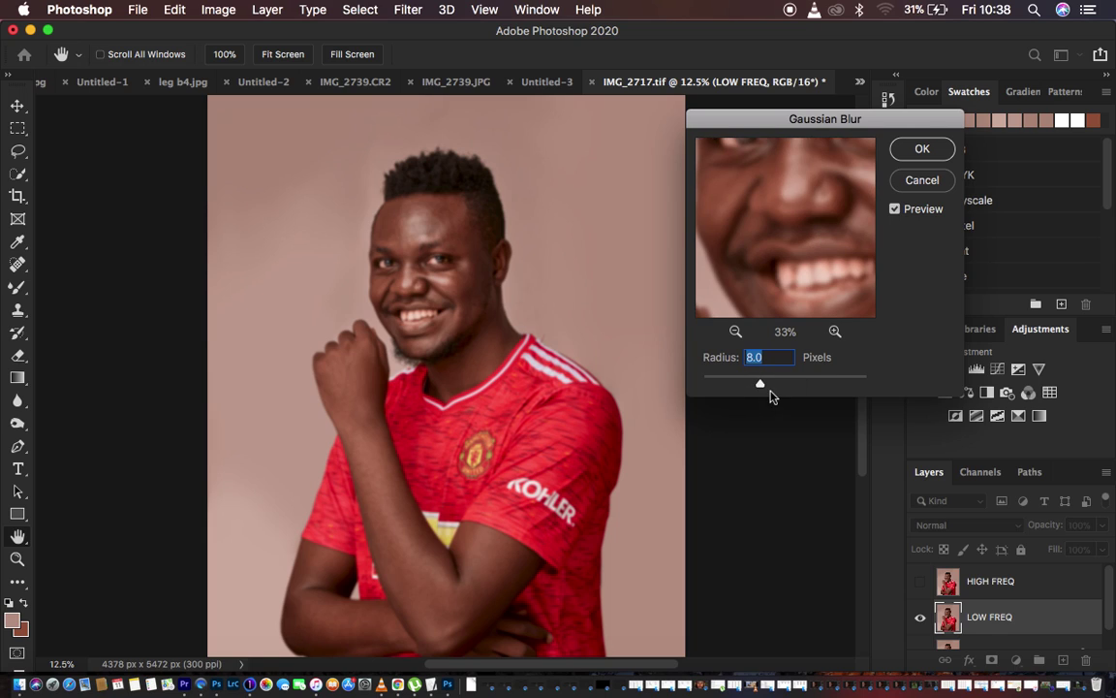
drag(792, 193, 793, 362)
drag(825, 261, 753, 250)
click(921, 149)
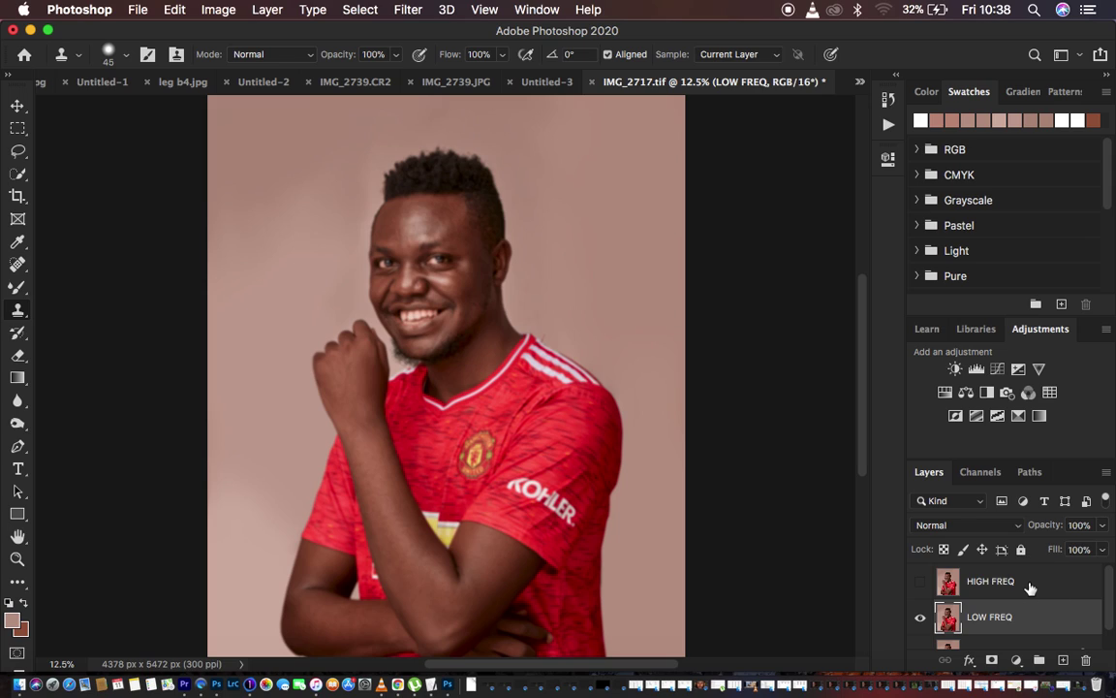
- Show the HIGH FREQ layer and open Apply Image on it with LOW FREQ as the source layer
click(1030, 584)
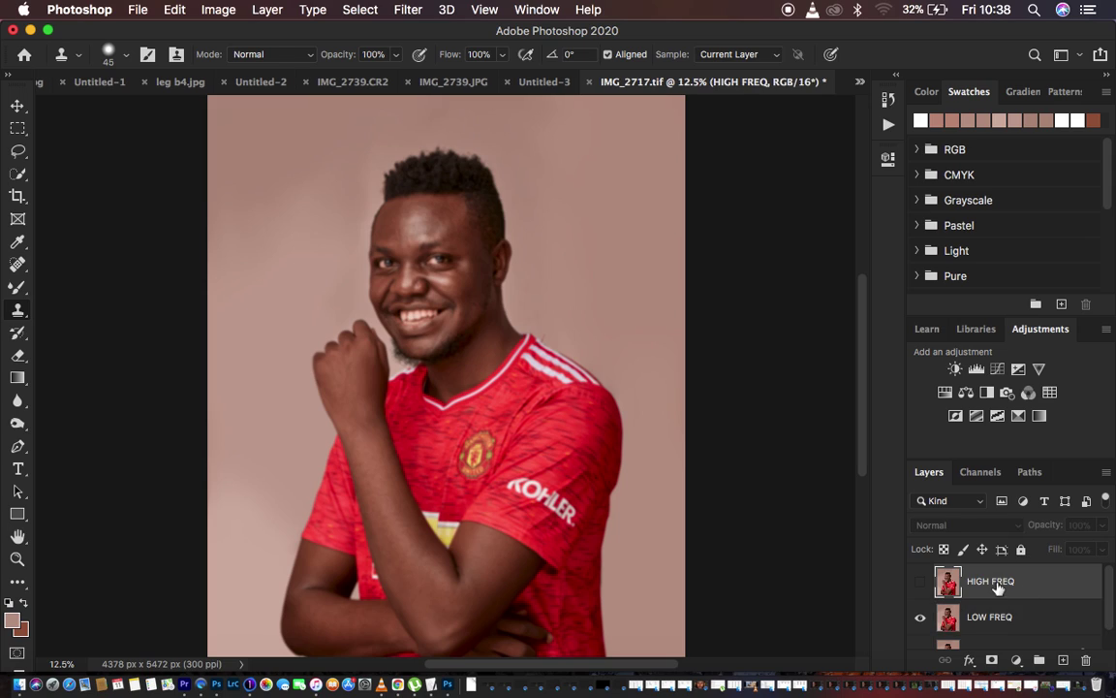
click(920, 582)
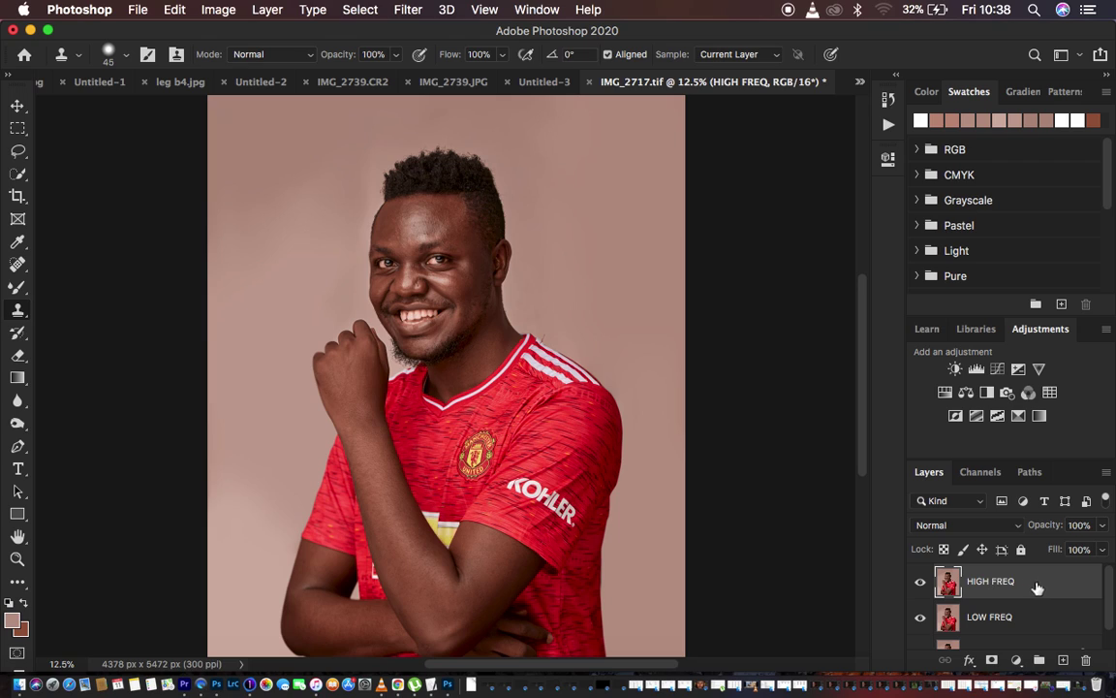
click(197, 12)
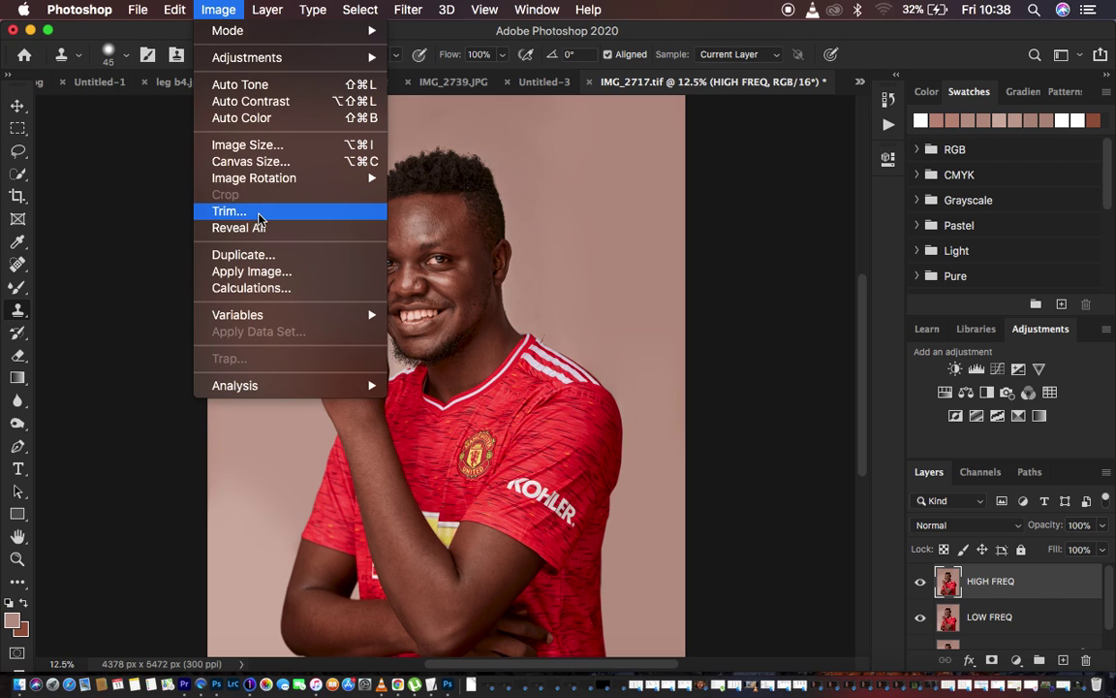
click(270, 275)
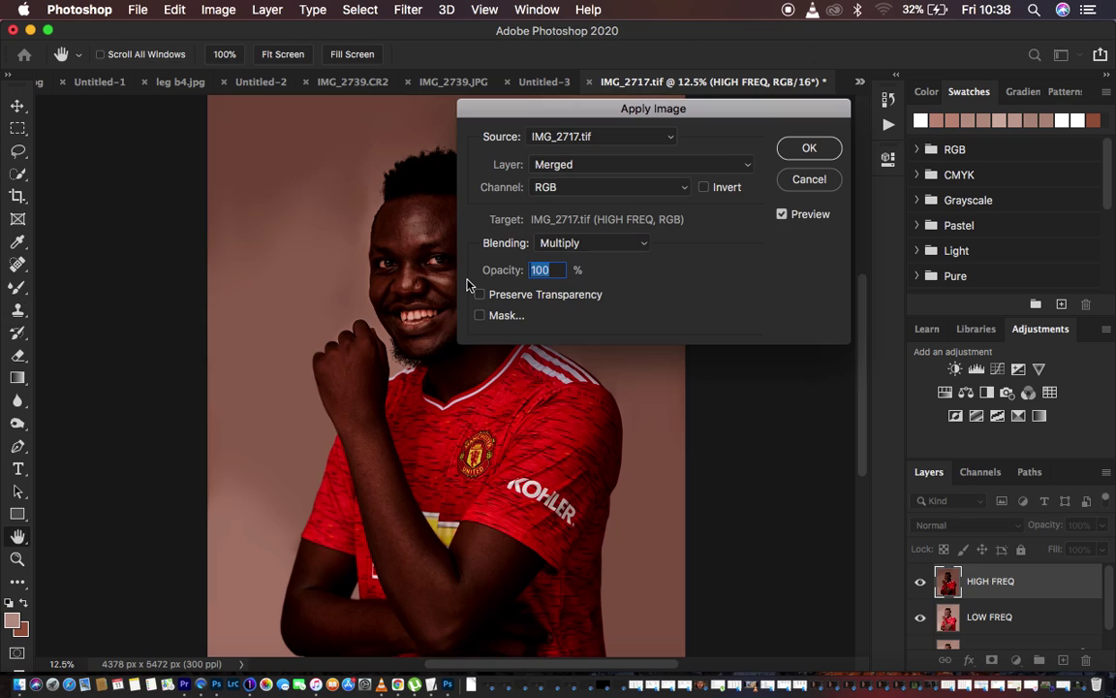
drag(685, 111, 835, 178)
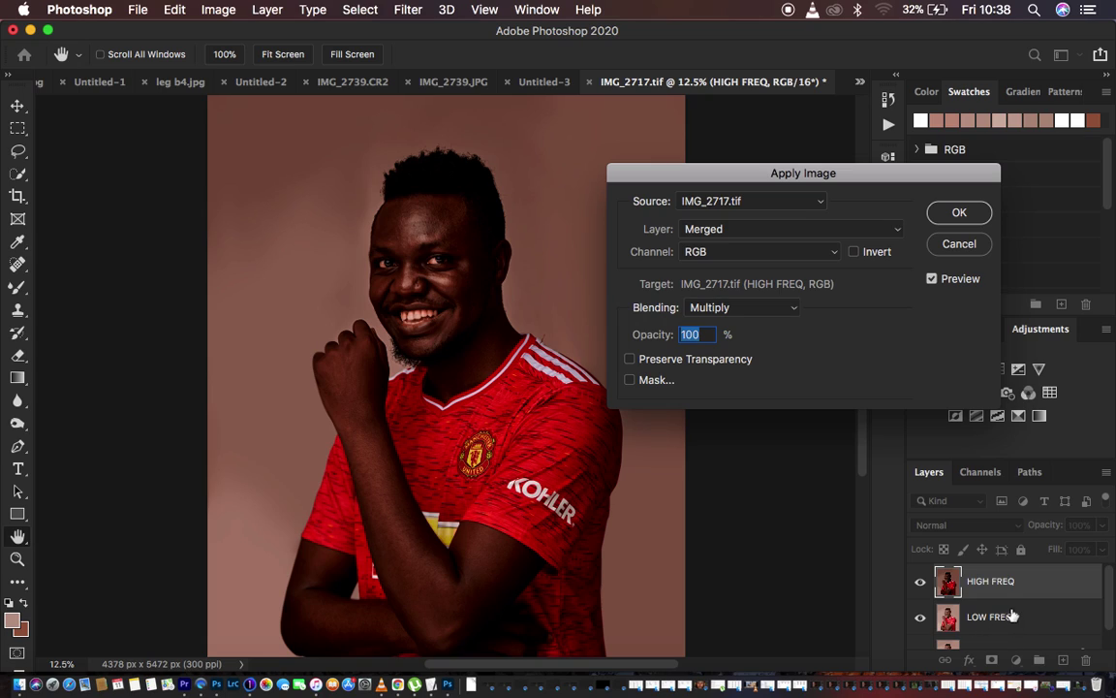
click(761, 234)
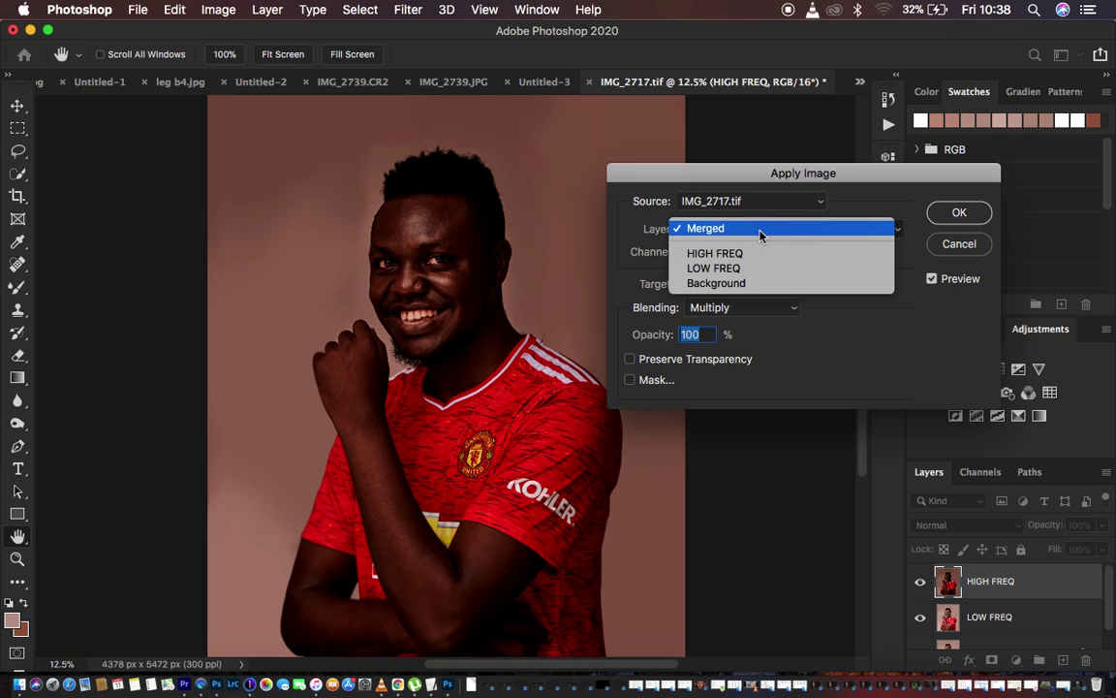
click(717, 269)
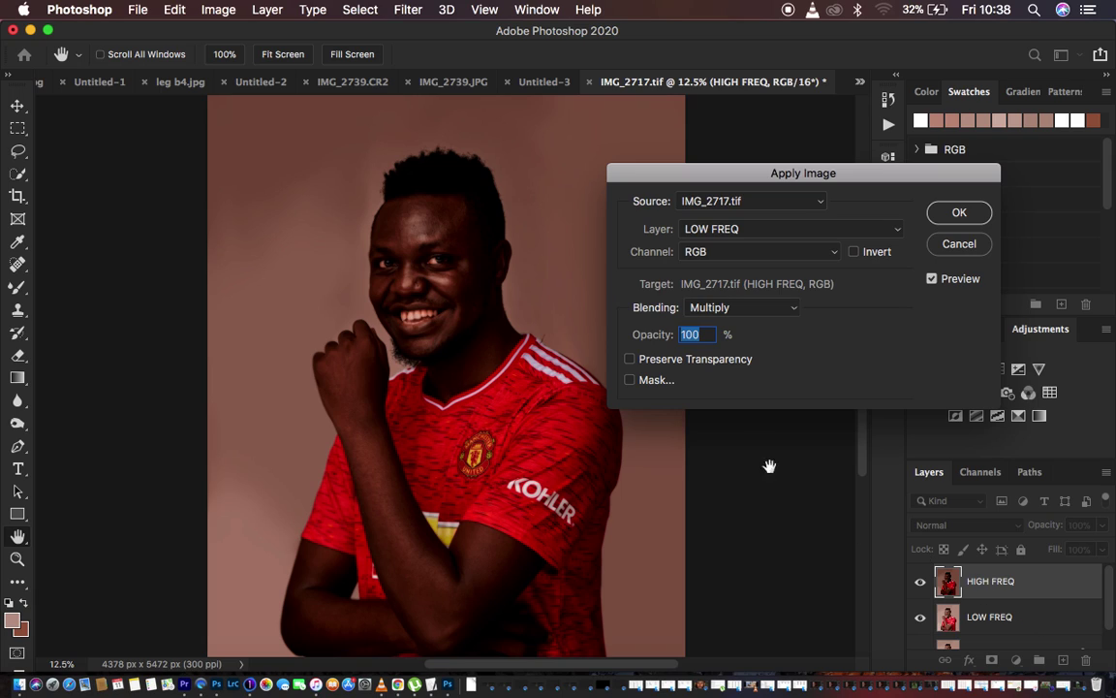
- Set the Apply Image blending to Add and invert the source channel
click(722, 308)
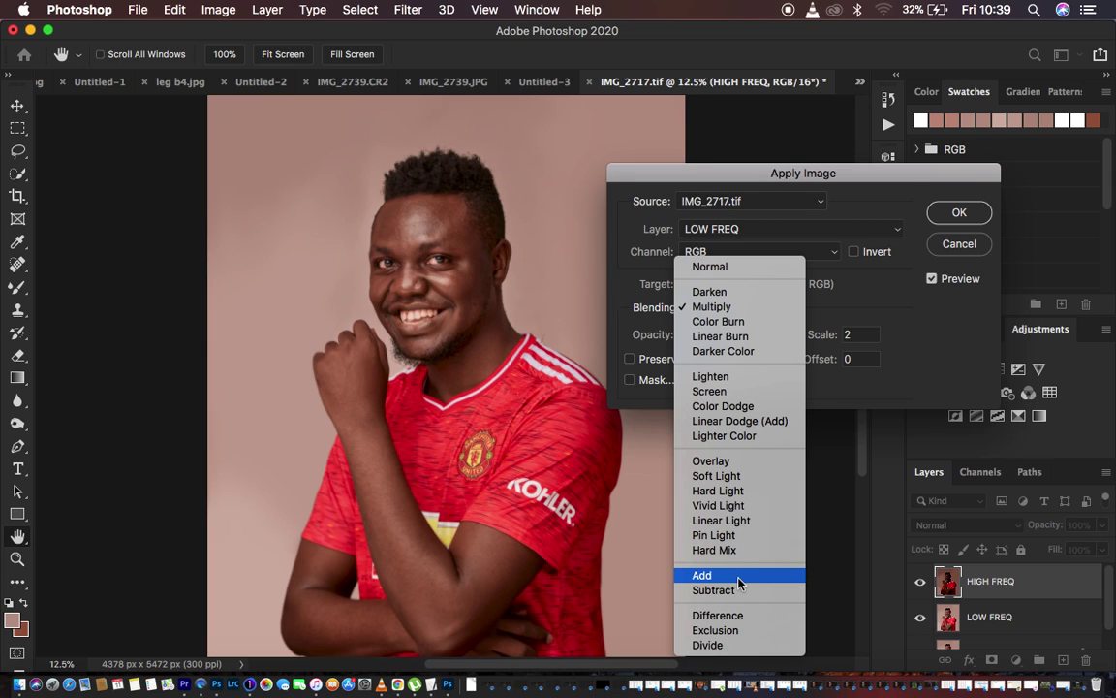
click(738, 582)
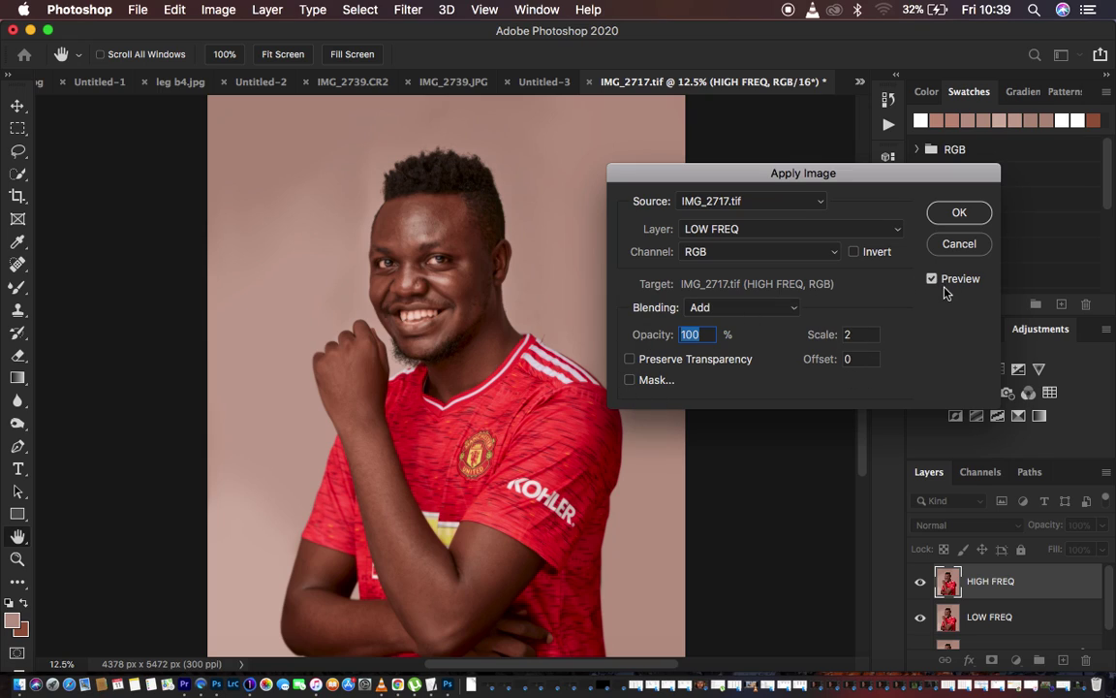
click(854, 252)
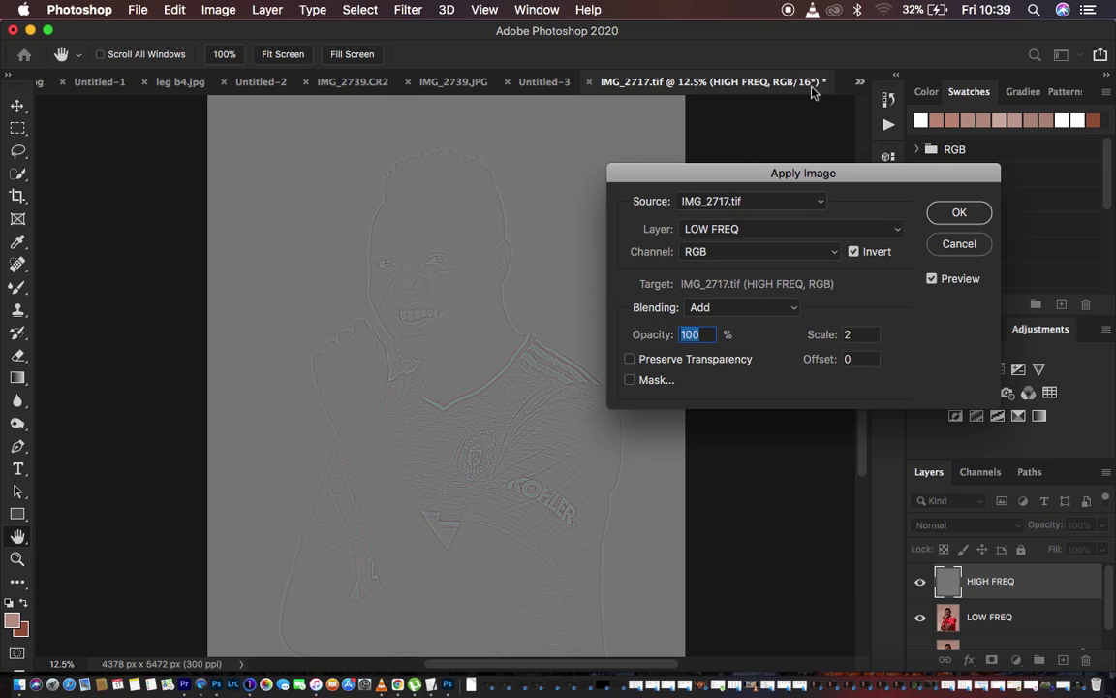
- Try Subtract blending in Apply Image with the source not inverted, scale 2 and offset 128
click(746, 312)
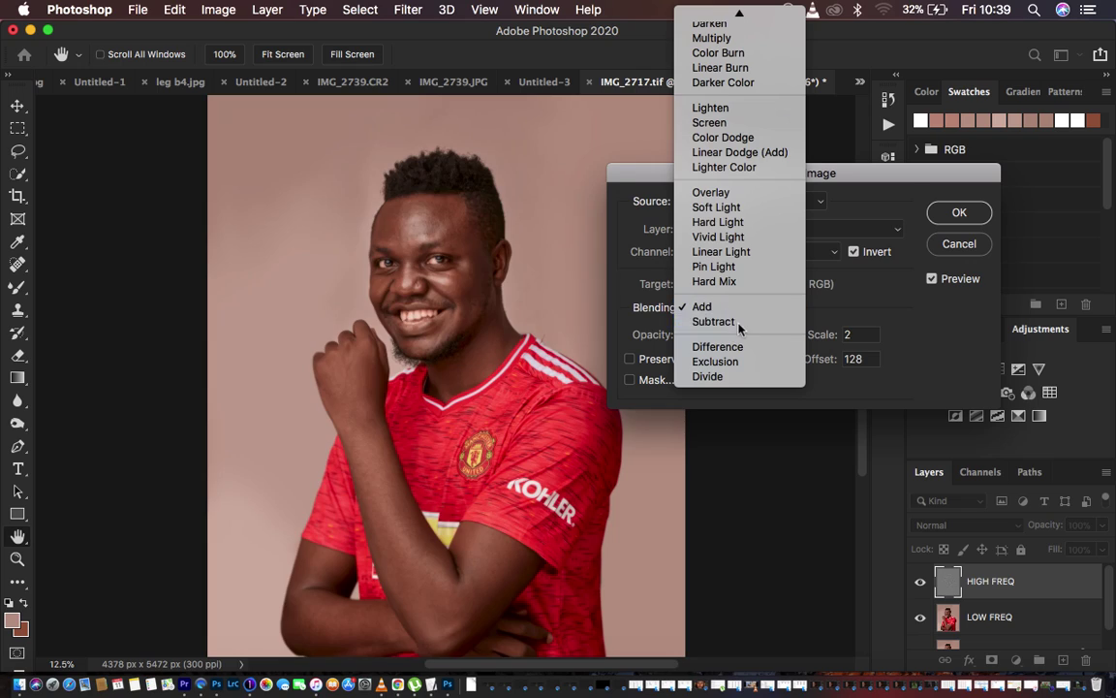
click(714, 321)
click(854, 252)
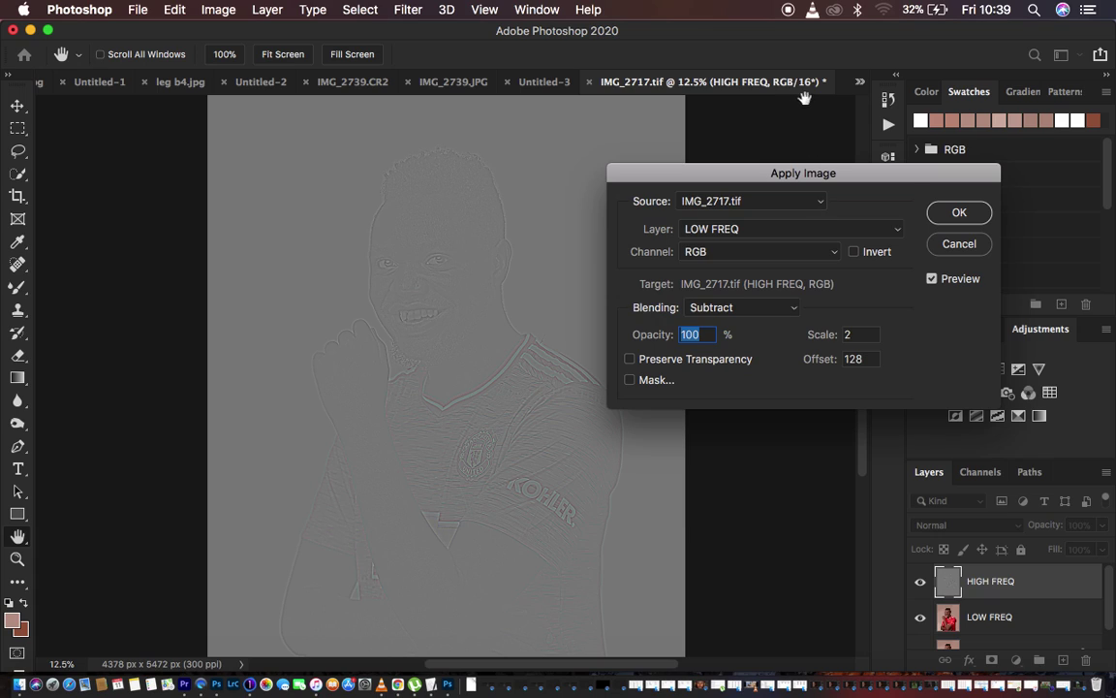
- Return to Add blending with the source inverted, scale 2 and offset 0, and apply the image to HIGH FREQ
click(737, 307)
click(722, 291)
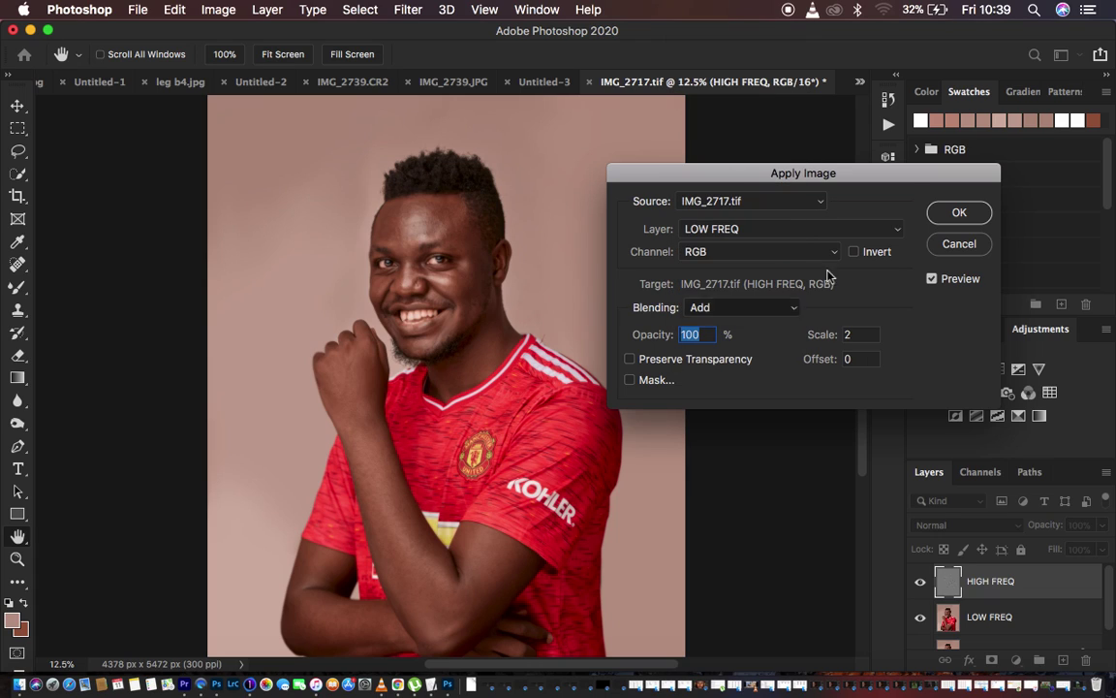
click(854, 252)
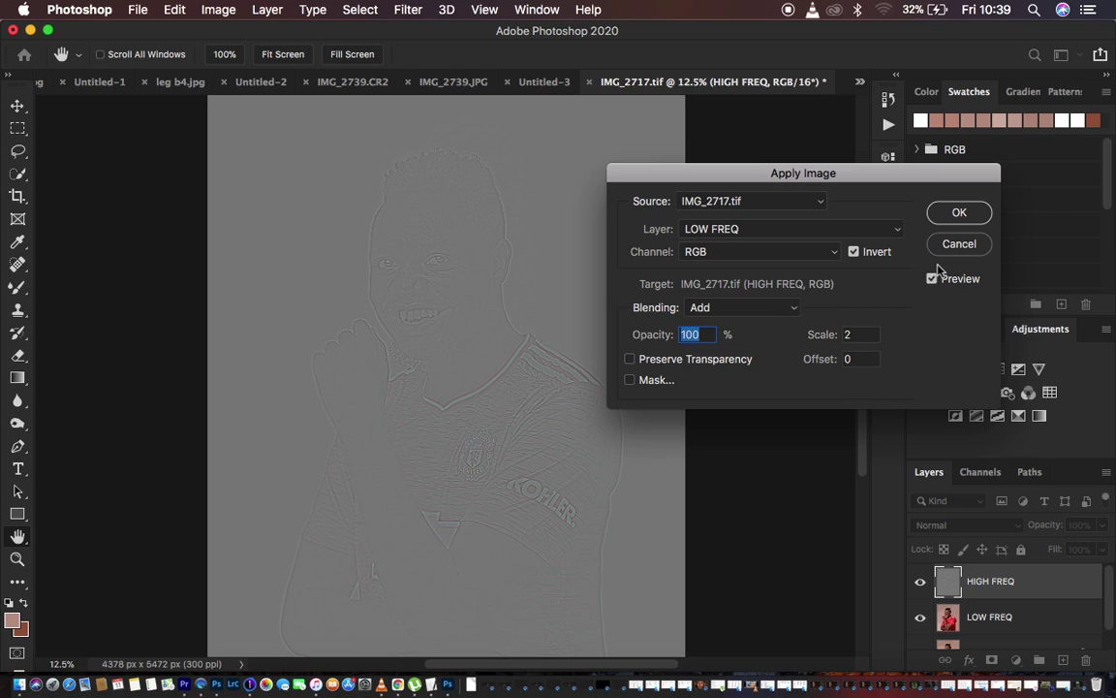
click(953, 215)
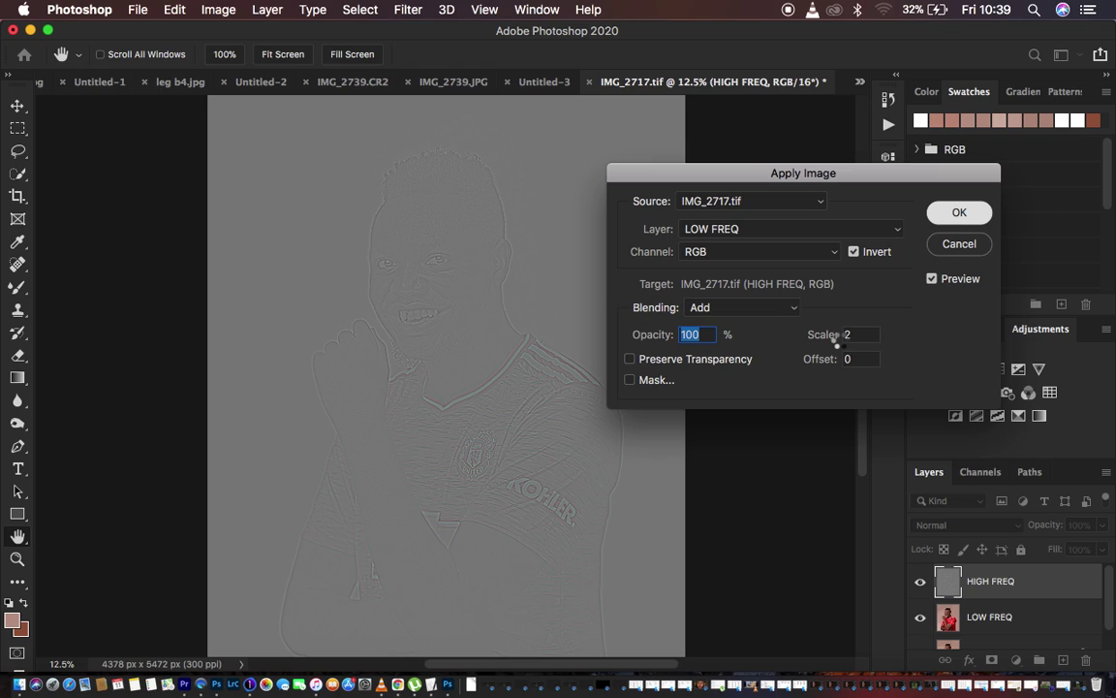
- Change the HIGH FREQ layer's blend mode to Linear Light
key(s)
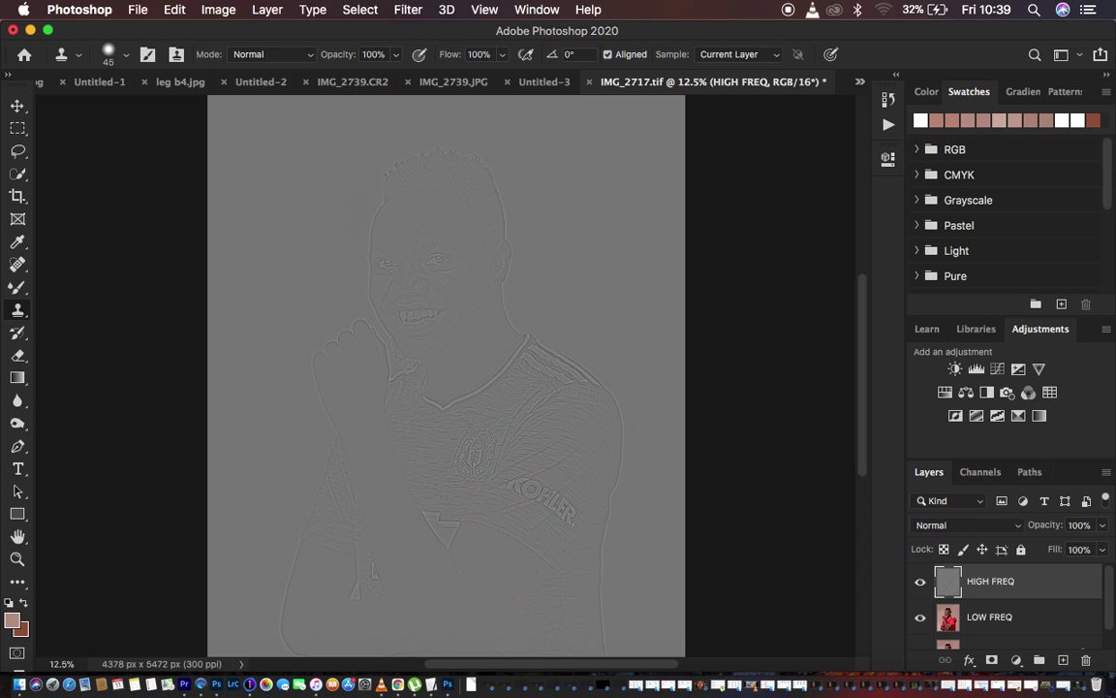
click(954, 524)
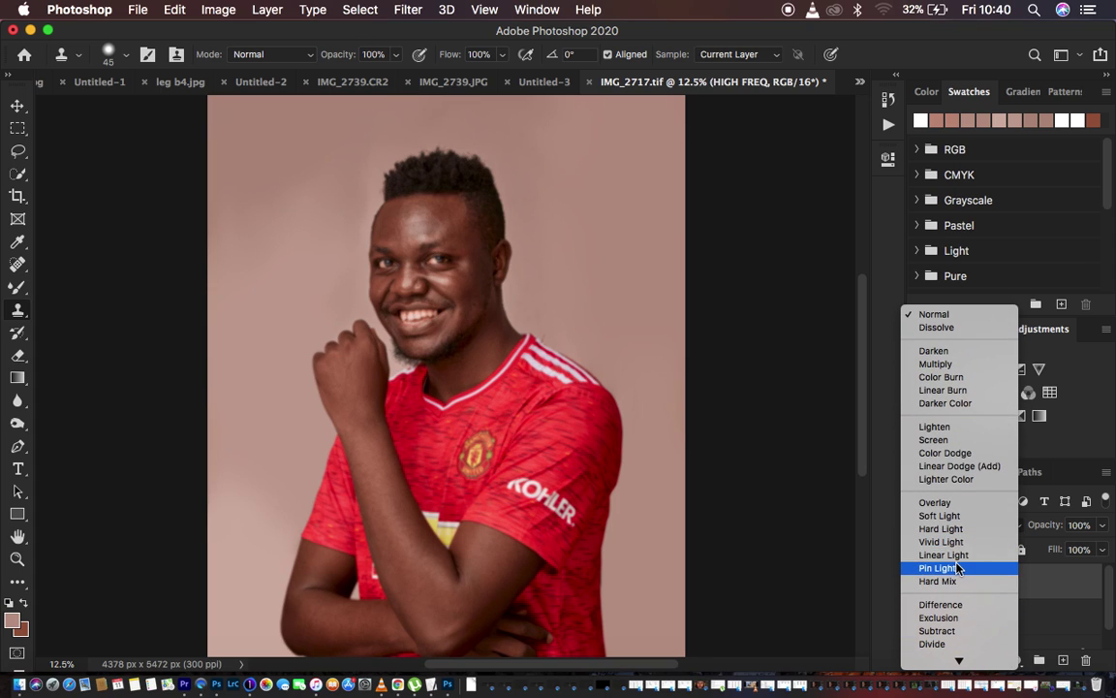
click(944, 554)
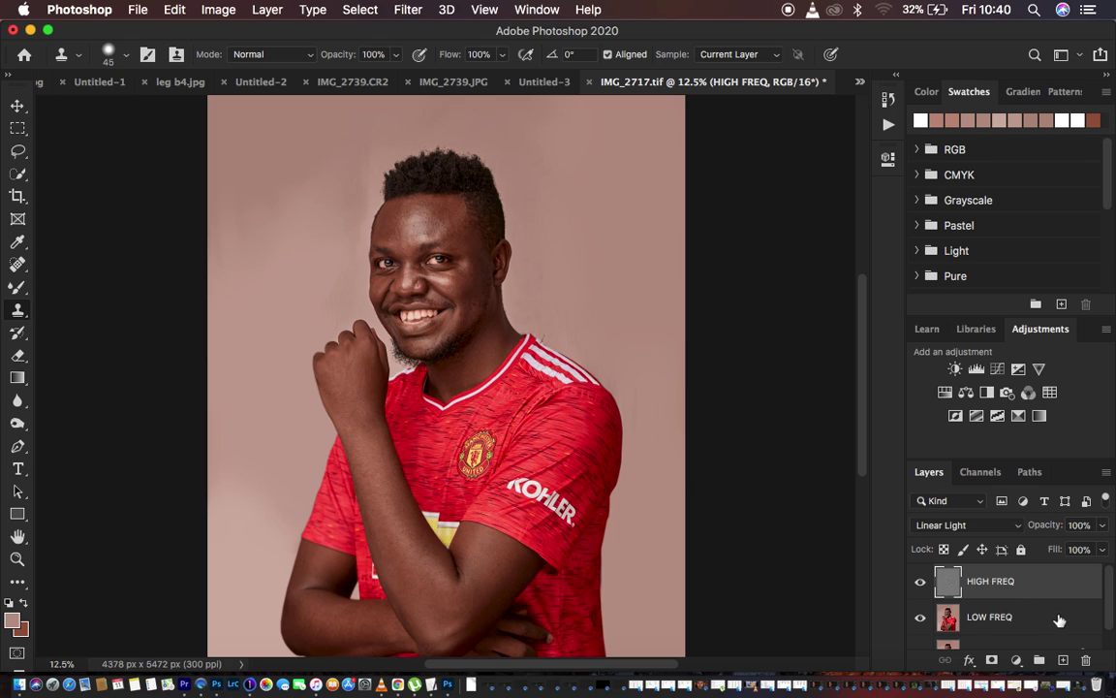
- Group the HIGH FREQ and LOW FREQ layers and name the group FREQ SEP
click(1047, 620)
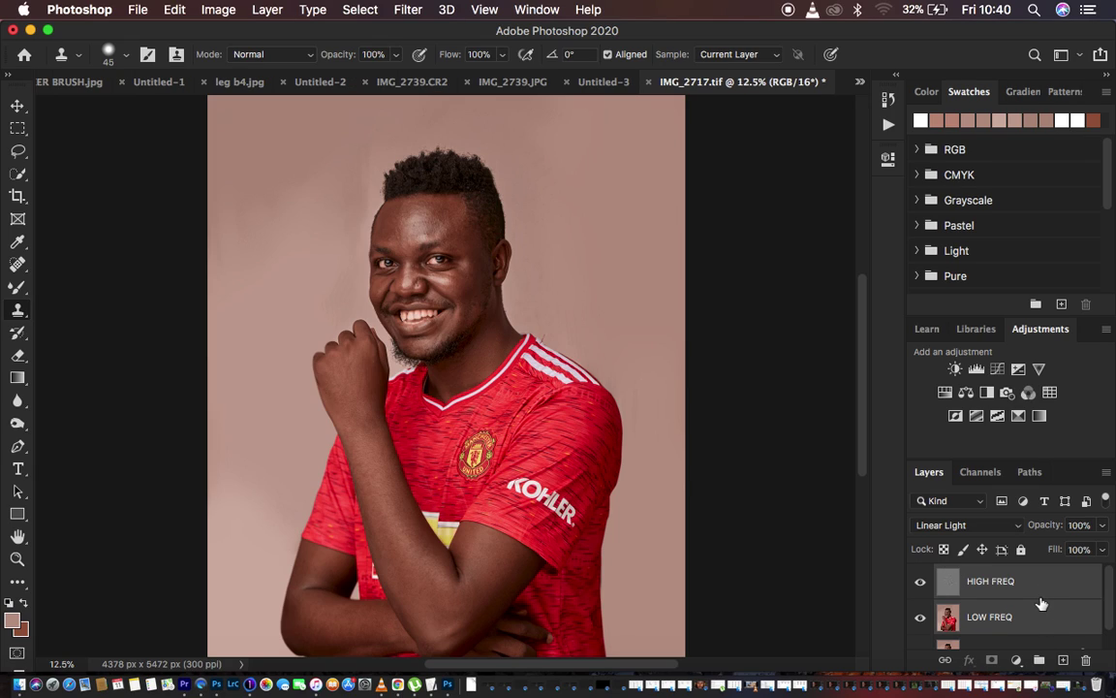
key(super+g)
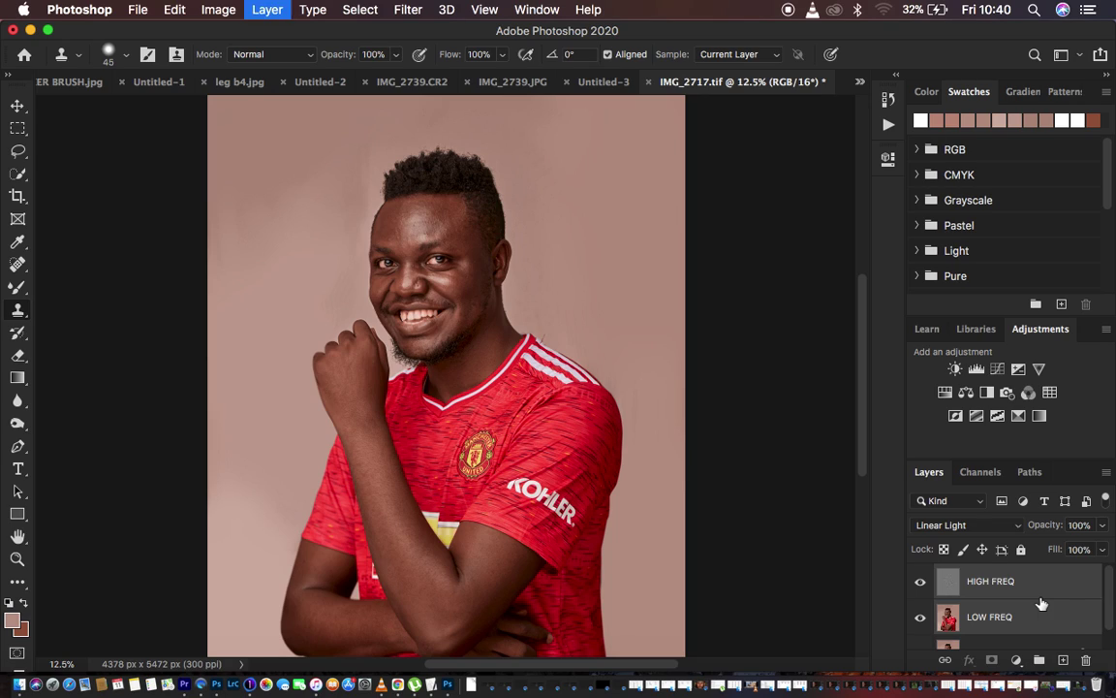
double_click(983, 574)
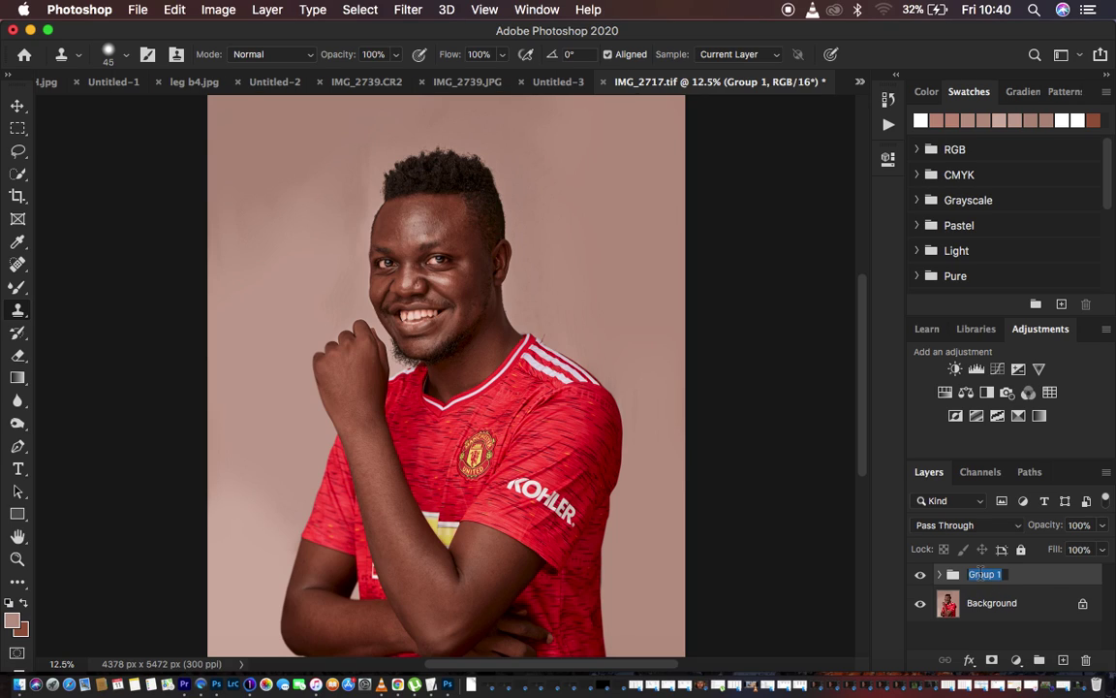
text(FREQ SEP)
key(Return)
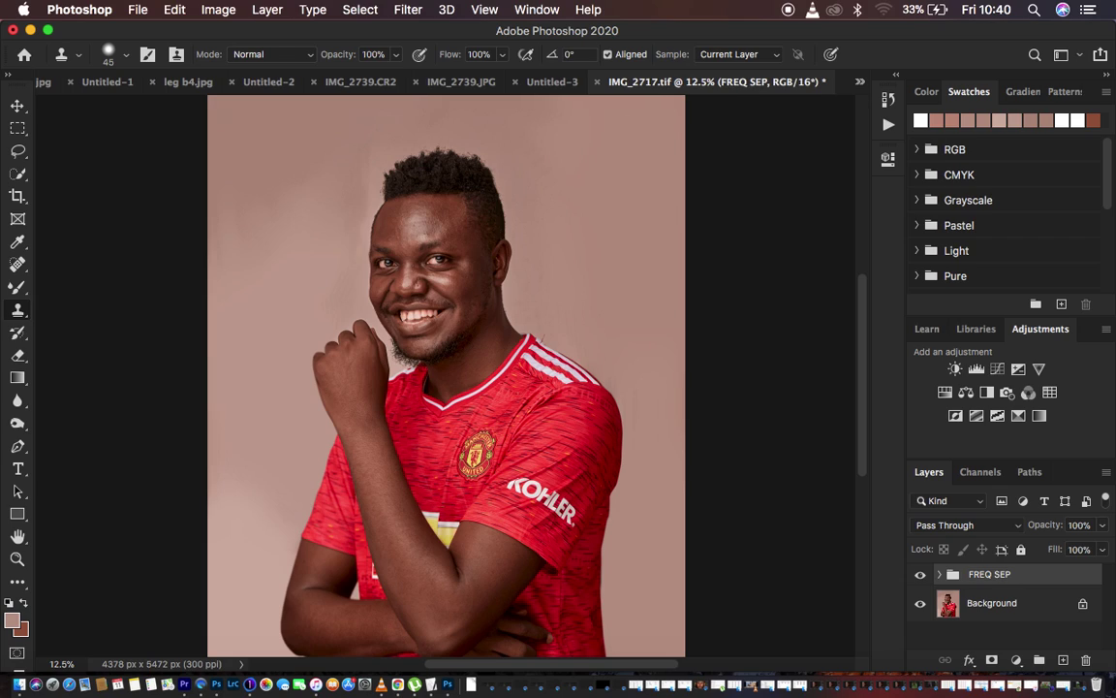
- Expand the FREQ SEP group, select the LOW FREQ layer and choose the Mixer Brush tool
click(940, 576)
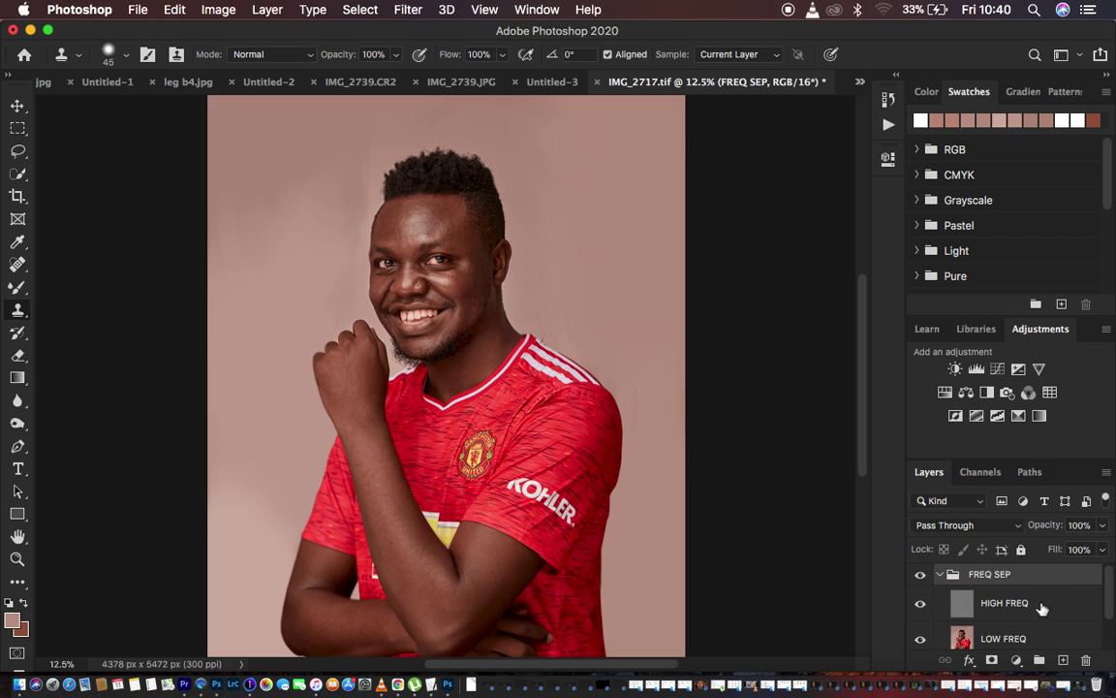
click(1018, 639)
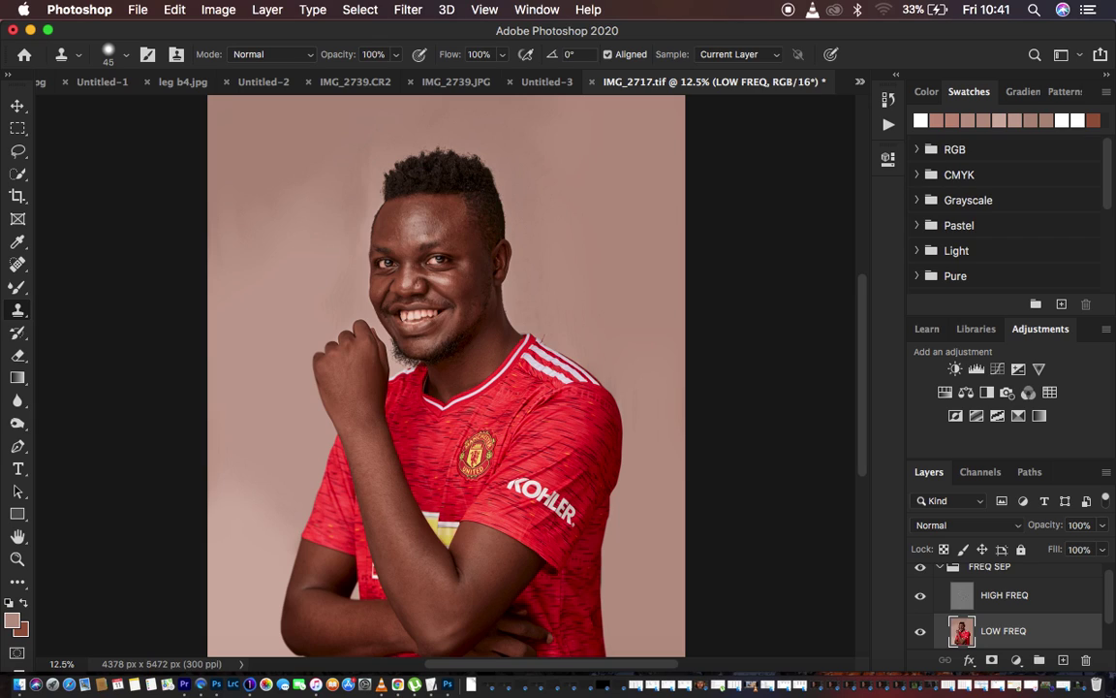
click(18, 289)
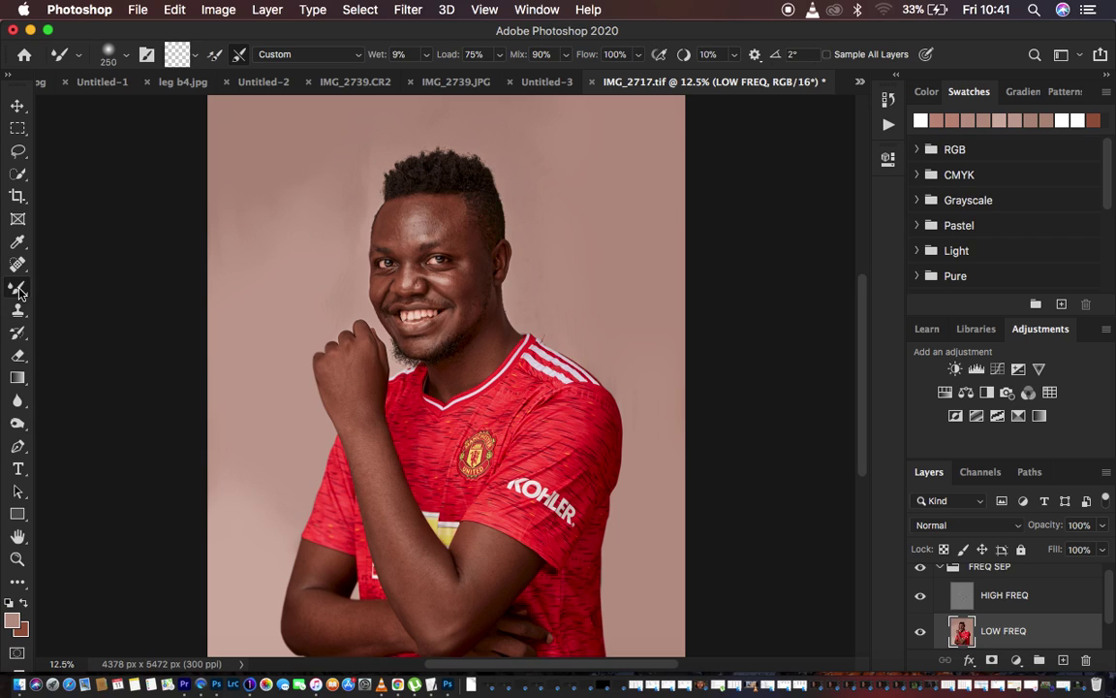
right_click(19, 289)
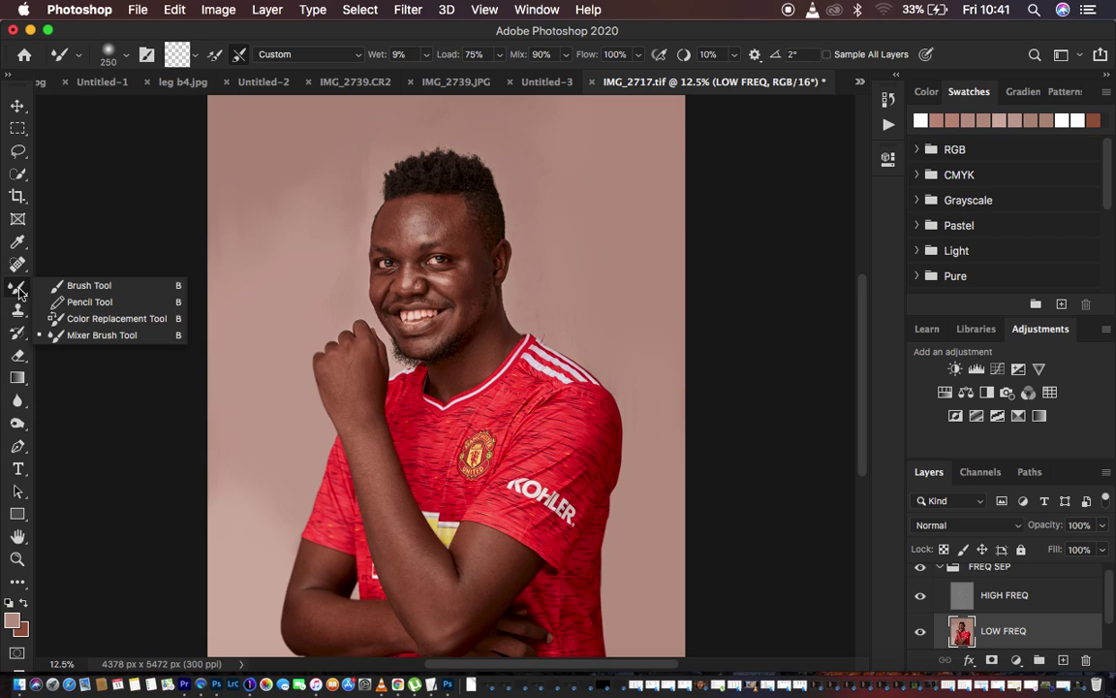
click(92, 334)
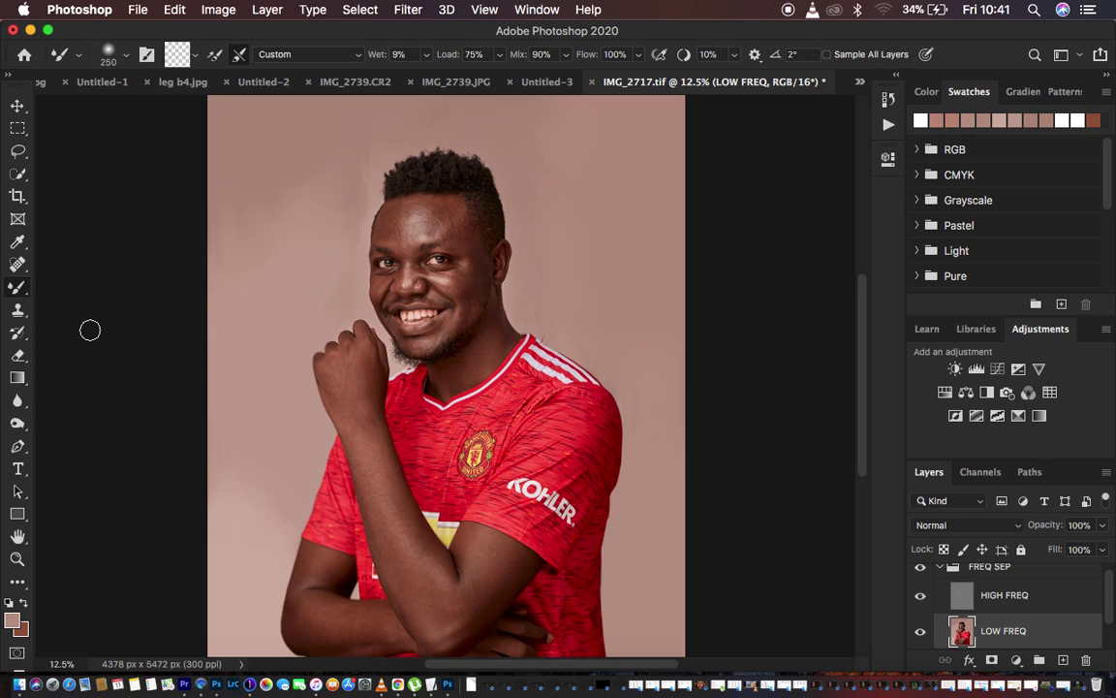
click(193, 54)
click(201, 87)
click(237, 56)
- Hide and reshow the HIGH FREQ layer to compare the face with and without its skin texture
key(super+h)
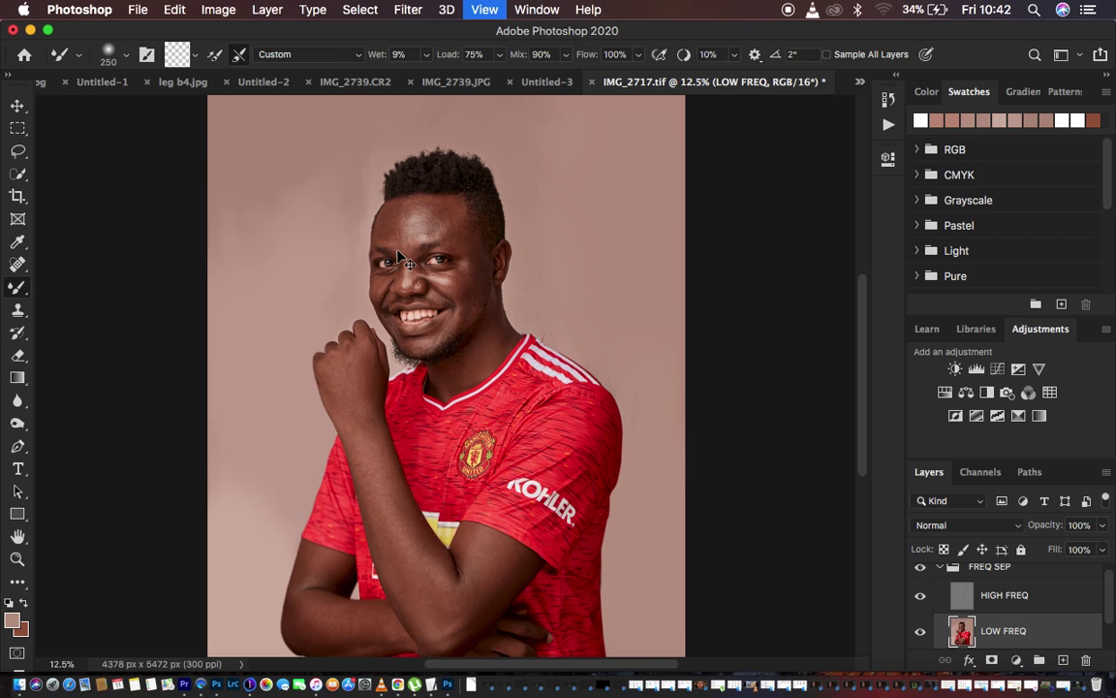
key(super+plus)
key(super+plus)
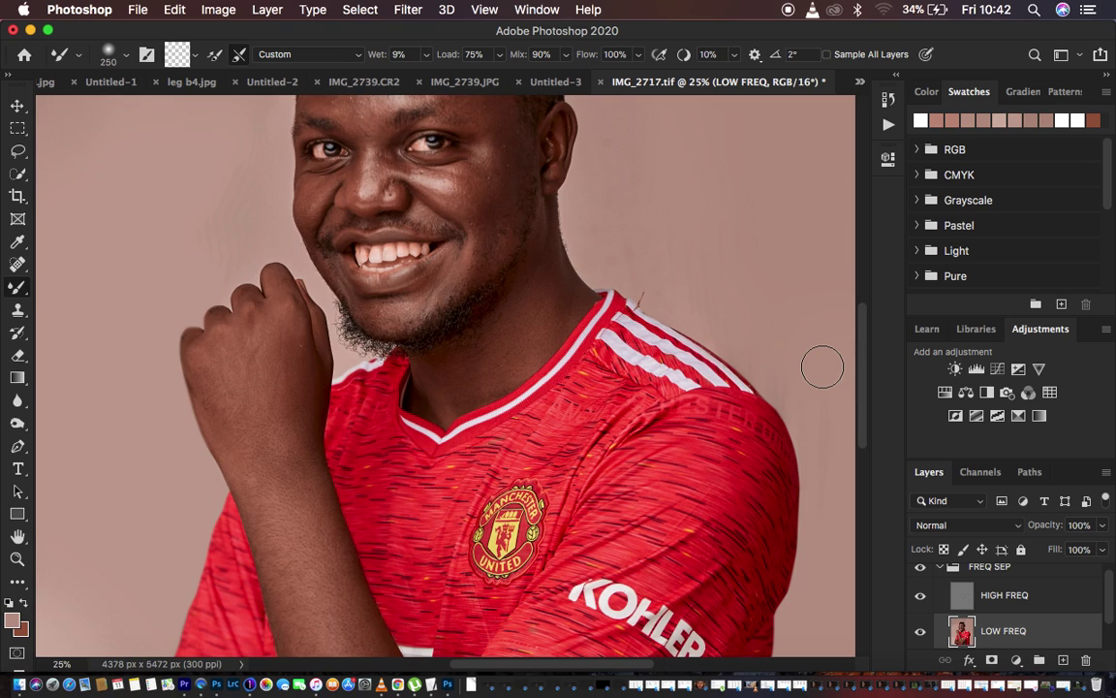
drag(865, 388, 865, 342)
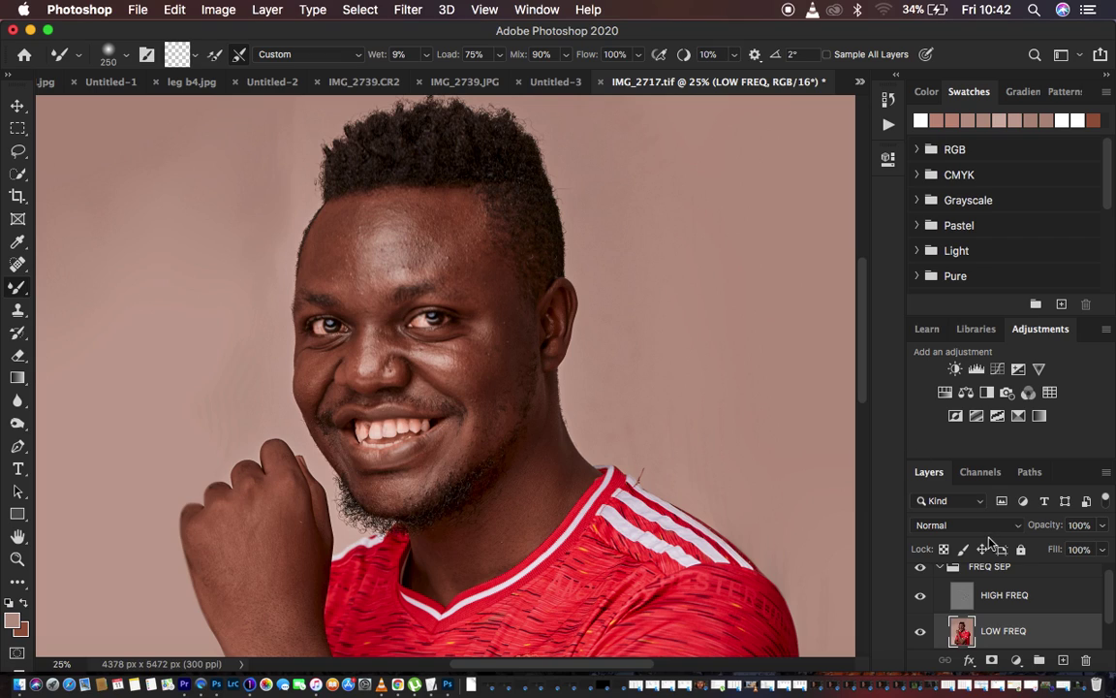
click(1027, 598)
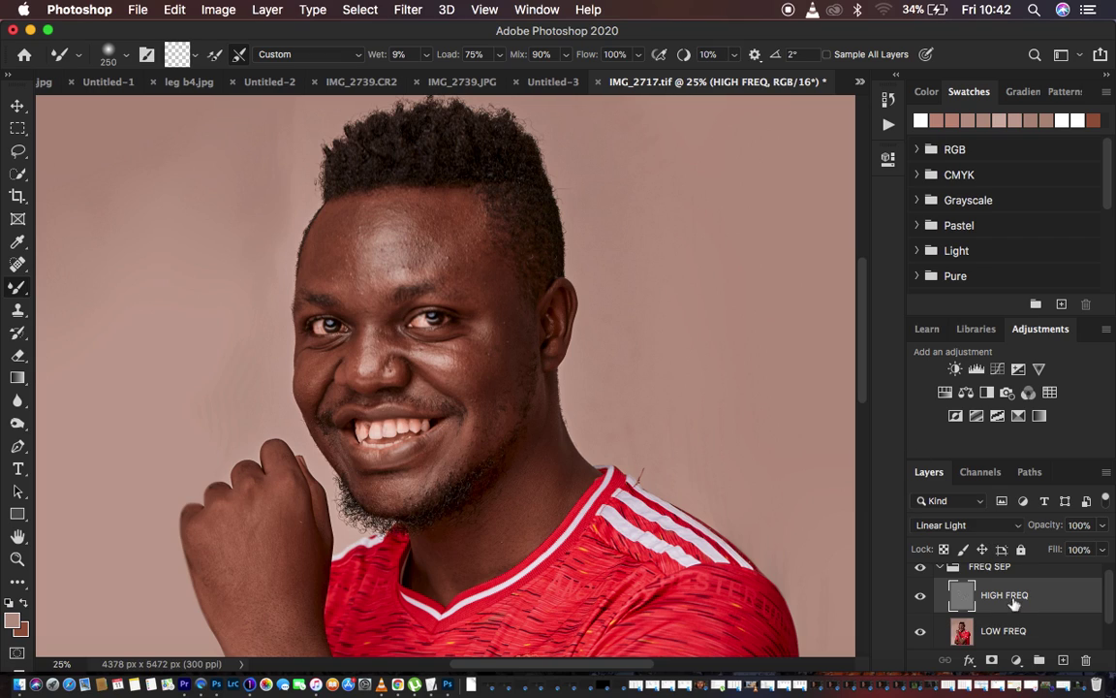
click(921, 599)
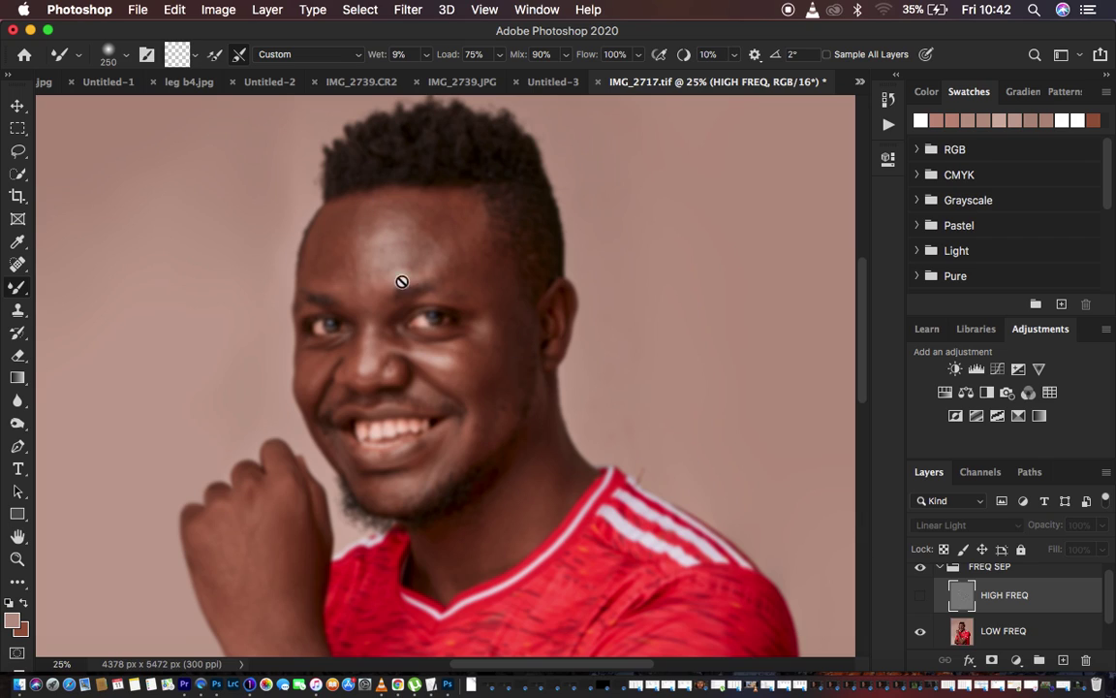
click(920, 600)
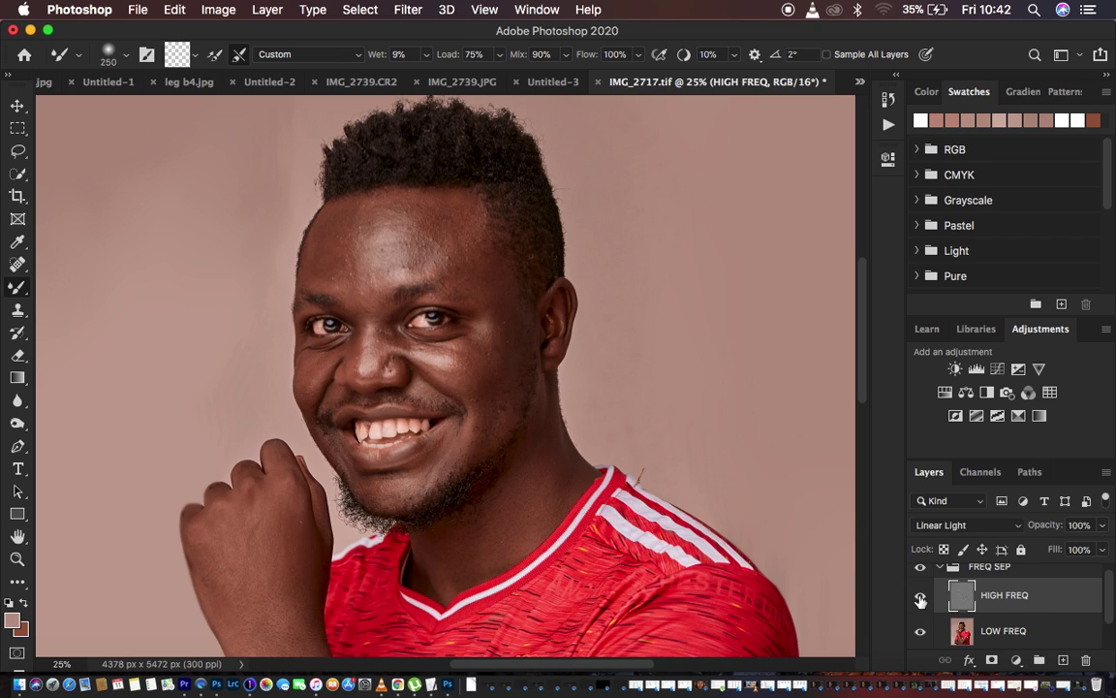
- Add a Black & White adjustment layer above HIGH FREQ and set its Reds to -1
click(1017, 662)
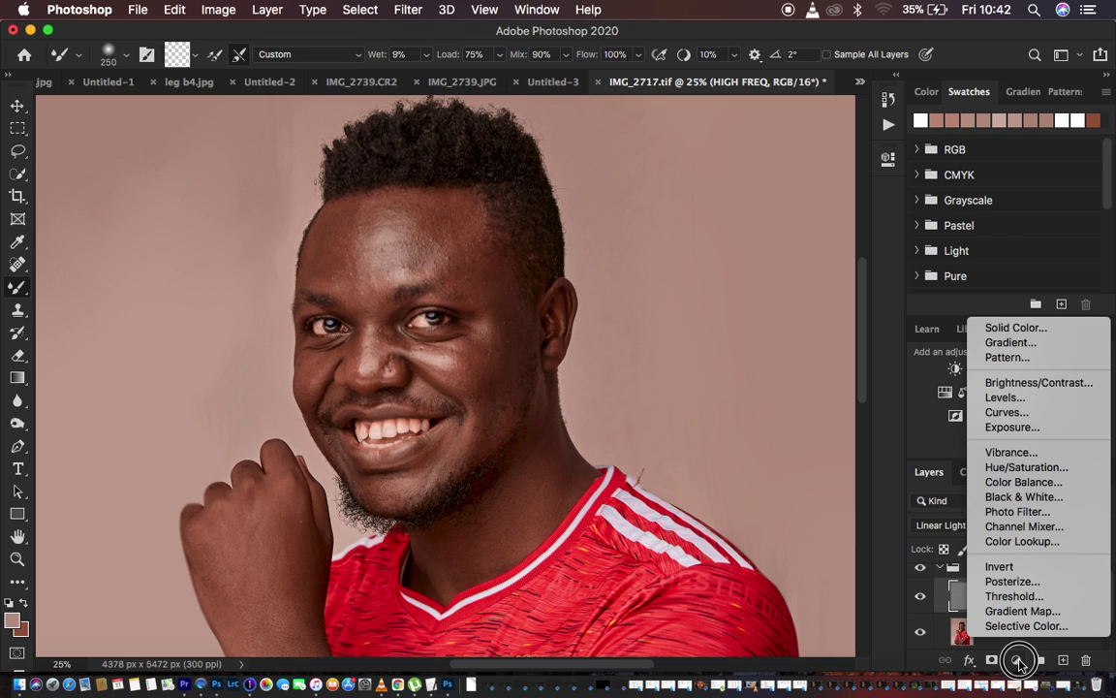
click(1018, 497)
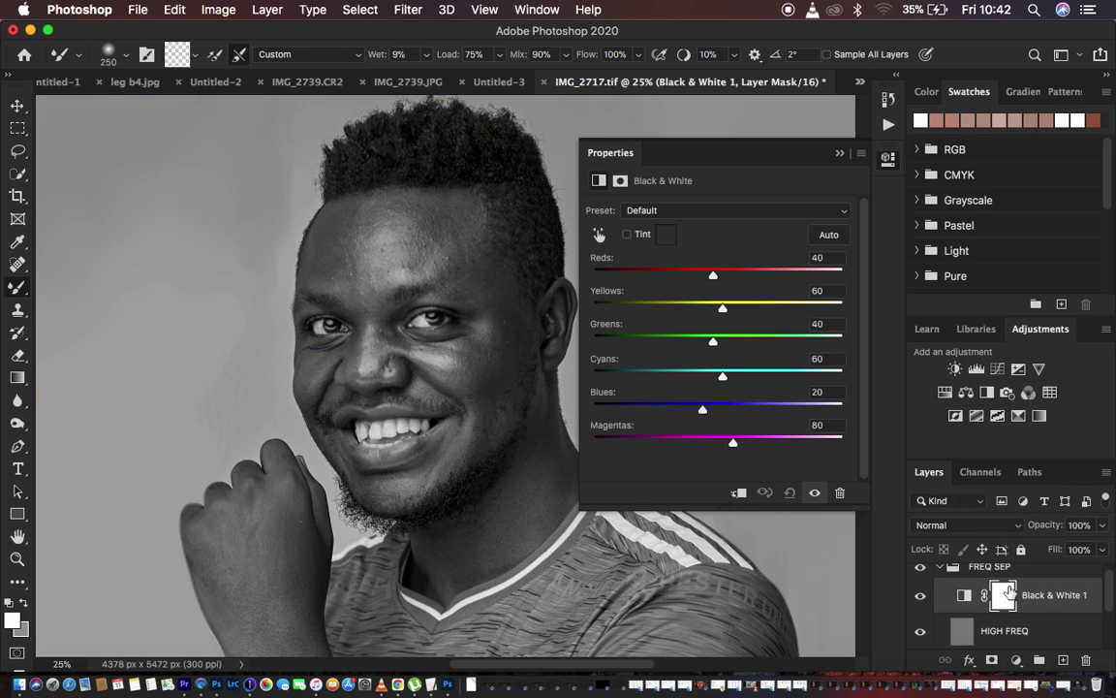
mouse_move(713, 281)
mouse_down()
mouse_move(673, 277)
mouse_move(692, 274)
mouse_up()
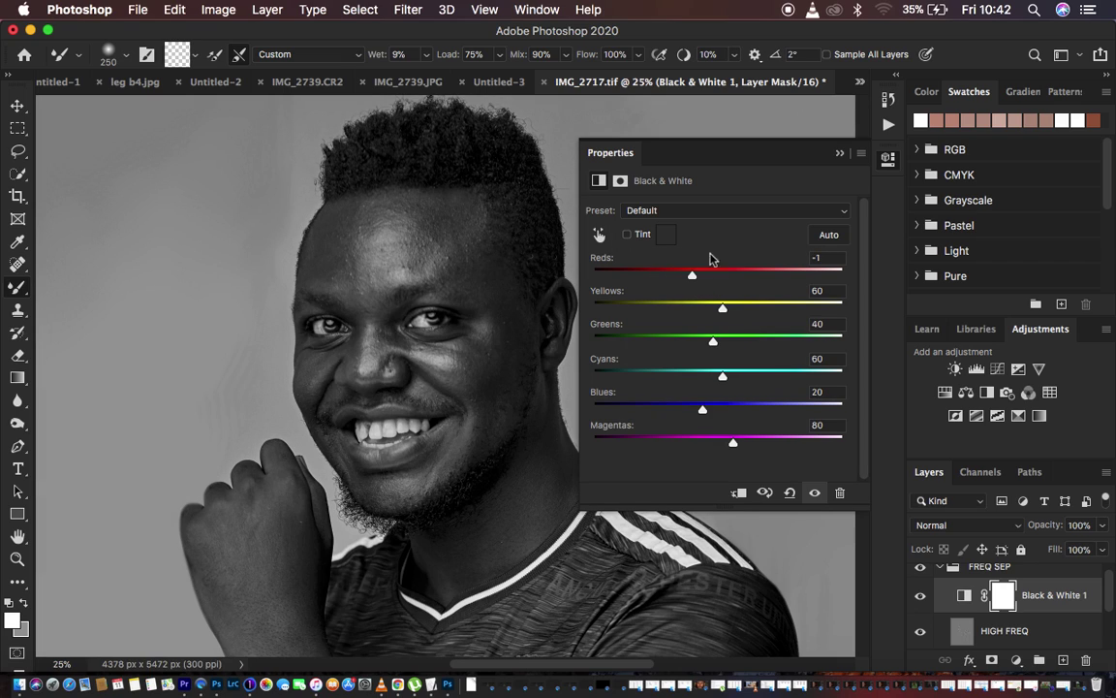
click(839, 153)
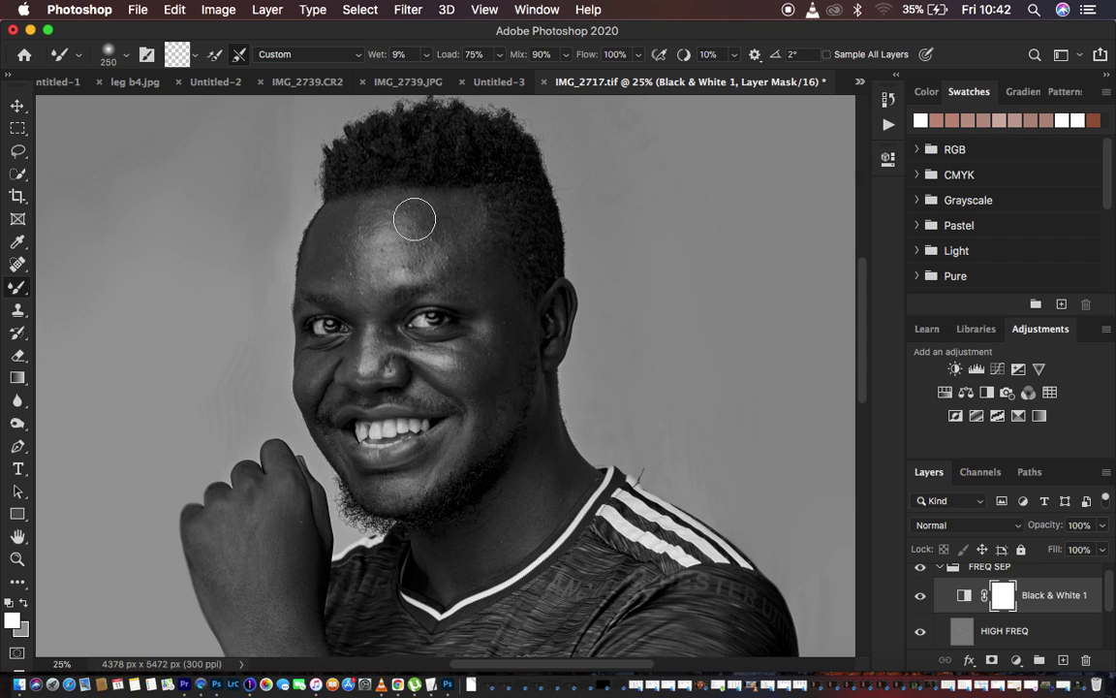
- Hide the Black & White adjustment and HIGH FREQ layers, and select LOW FREQ for retouching
click(920, 598)
click(920, 632)
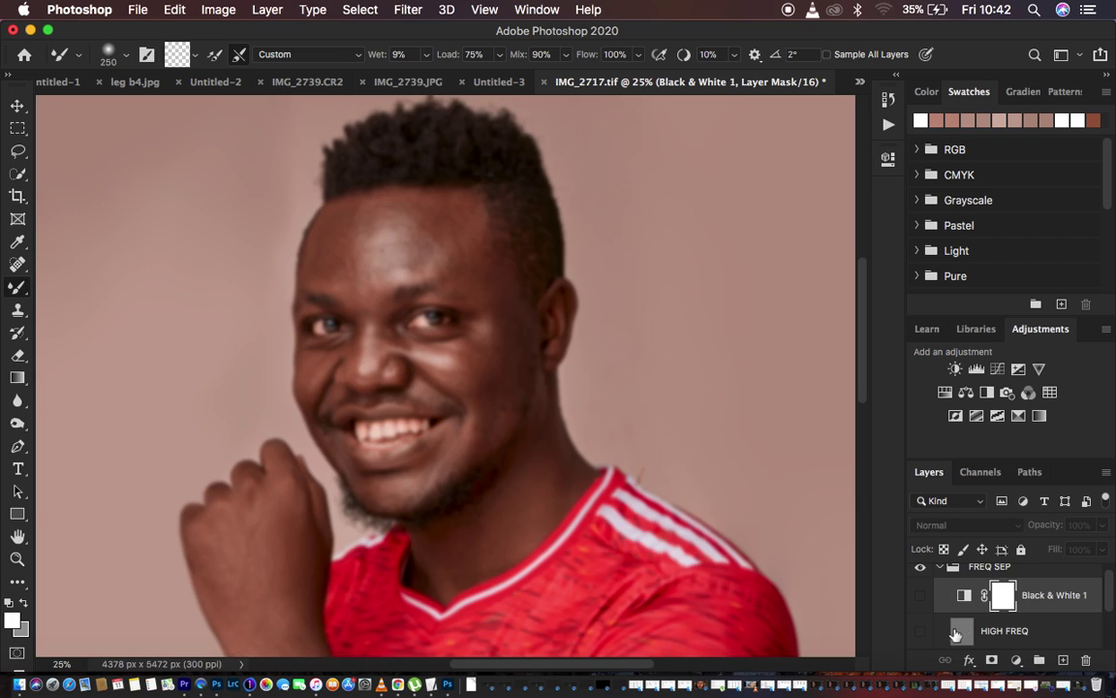
drag(1109, 587, 1110, 614)
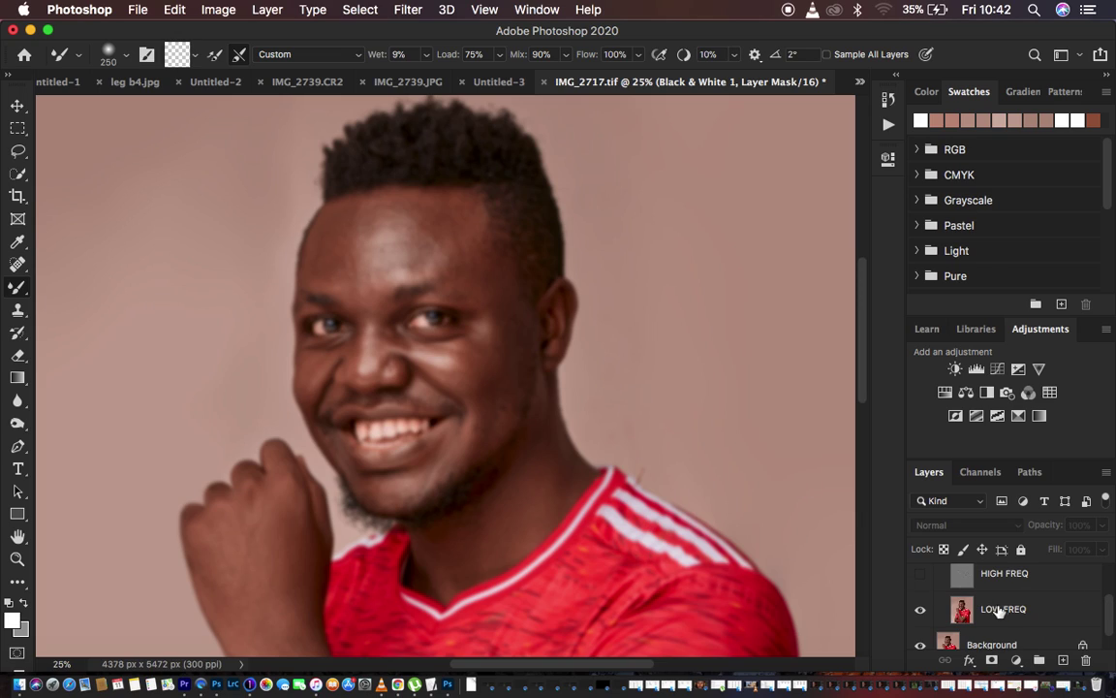
click(1017, 612)
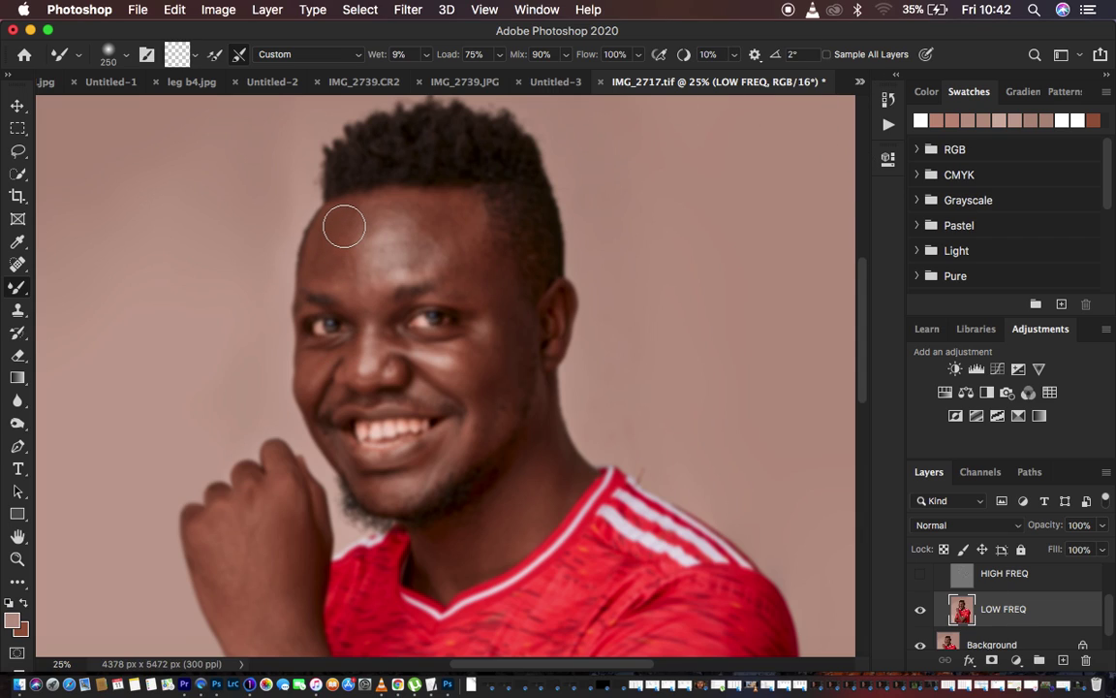
- Blend the uneven tones of the forehead and temple on LOW FREQ using a 200 px Mixer Brush with 0% hardness
mouse_move(330, 226)
mouse_down()
mouse_move(326, 263)
mouse_move(345, 209)
mouse_move(330, 248)
mouse_move(338, 266)
mouse_move(330, 237)
mouse_up()
click(126, 61)
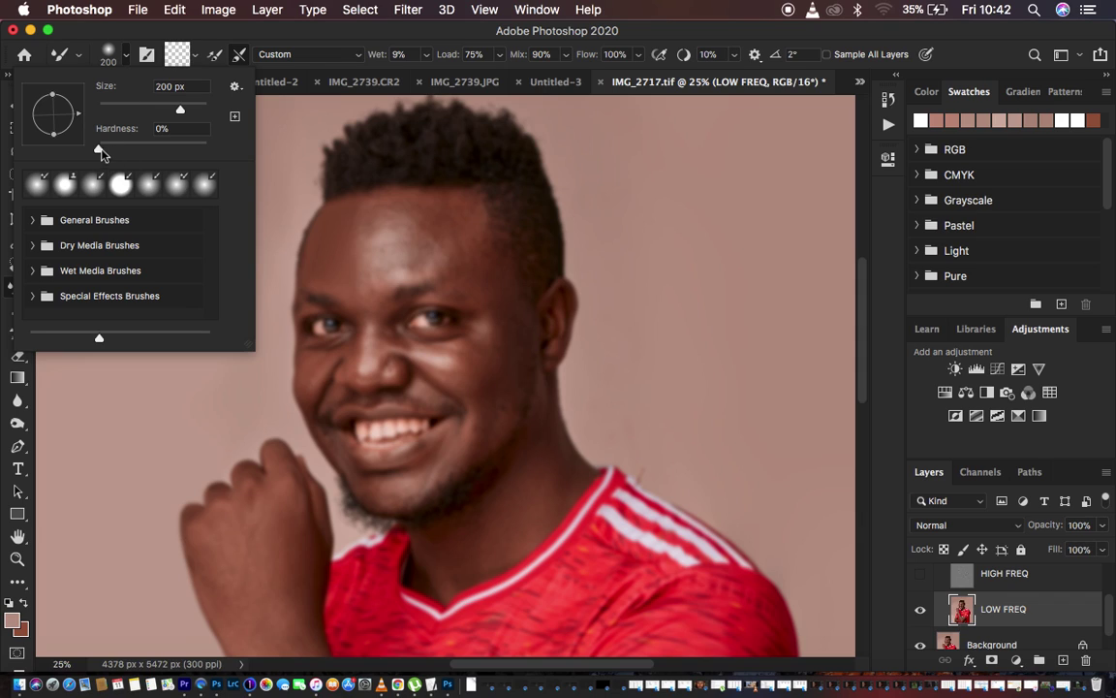
click(126, 60)
mouse_move(321, 231)
mouse_down()
mouse_move(337, 260)
mouse_move(348, 211)
mouse_move(335, 235)
mouse_move(345, 276)
mouse_move(339, 256)
mouse_move(359, 217)
mouse_move(350, 219)
mouse_move(371, 259)
mouse_move(377, 215)
mouse_move(385, 226)
mouse_move(374, 274)
mouse_move(335, 277)
mouse_move(352, 287)
mouse_move(341, 255)
mouse_move(325, 255)
mouse_move(364, 207)
mouse_move(442, 212)
mouse_move(425, 235)
mouse_move(427, 263)
mouse_move(449, 259)
mouse_move(419, 249)
mouse_move(399, 212)
mouse_move(364, 207)
mouse_move(391, 208)
mouse_move(412, 228)
mouse_move(404, 263)
mouse_move(341, 257)
mouse_up()
mouse_move(460, 214)
mouse_down()
mouse_move(411, 203)
mouse_move(449, 207)
mouse_move(465, 250)
mouse_move(462, 214)
mouse_move(436, 202)
mouse_move(488, 274)
mouse_up()
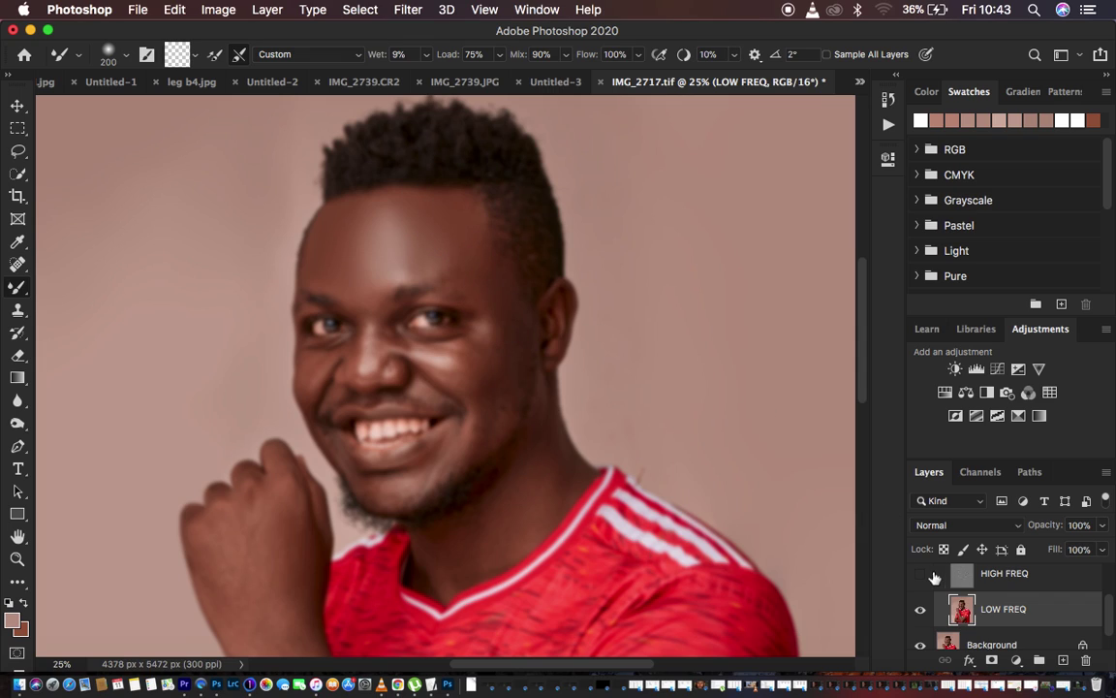
mouse_move(490, 281)
mouse_down()
mouse_move(474, 257)
mouse_move(468, 196)
mouse_move(517, 320)
mouse_move(496, 358)
mouse_move(490, 323)
mouse_move(485, 426)
mouse_move(493, 282)
mouse_move(474, 236)
mouse_move(487, 304)
mouse_up()
- Smooth the cheeks, chin and under-eye areas on LOW FREQ with the Mixer Brush, reducing its size from 175 to 100 px
mouse_move(379, 491)
mouse_down()
mouse_move(423, 481)
mouse_move(471, 441)
mouse_move(475, 414)
mouse_move(449, 376)
mouse_move(453, 357)
mouse_move(417, 327)
mouse_move(449, 359)
mouse_move(447, 250)
mouse_move(476, 241)
mouse_move(364, 338)
mouse_move(367, 359)
mouse_move(368, 333)
mouse_move(352, 369)
mouse_move(359, 306)
mouse_move(388, 322)
mouse_move(383, 366)
mouse_move(386, 344)
mouse_move(457, 347)
mouse_move(474, 309)
mouse_up()
mouse_move(437, 378)
mouse_down()
mouse_move(471, 376)
mouse_move(497, 414)
mouse_move(501, 342)
mouse_move(486, 287)
mouse_move(458, 423)
mouse_move(444, 456)
mouse_move(405, 480)
mouse_up()
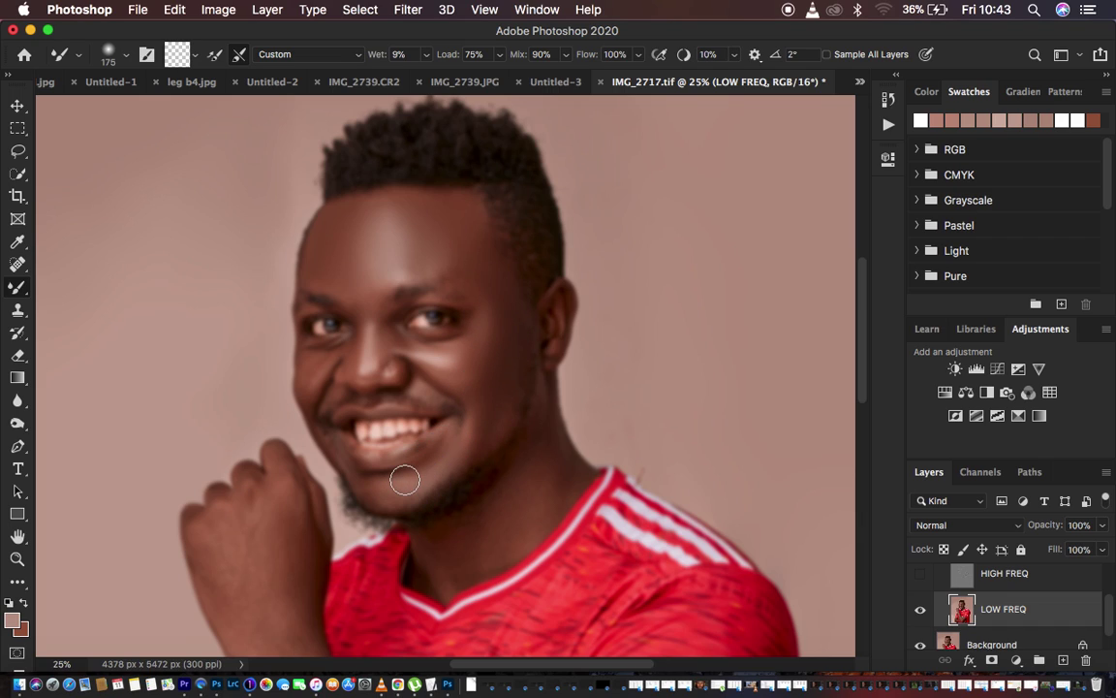
mouse_move(329, 383)
mouse_down()
mouse_move(311, 398)
mouse_move(304, 378)
mouse_move(334, 355)
mouse_up()
drag(356, 313, 422, 344)
- Show the HIGH FREQ layer and toggle the FREQ SEP group's visibility to compare the portrait before and after
click(920, 572)
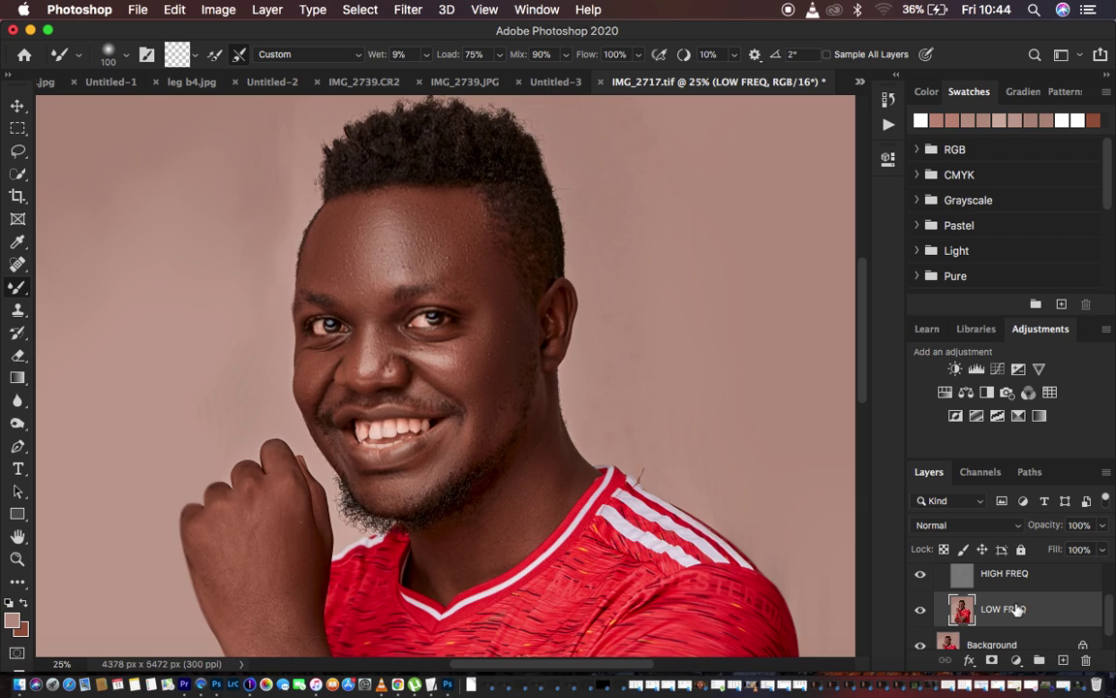
scroll(998, 610, up, 1)
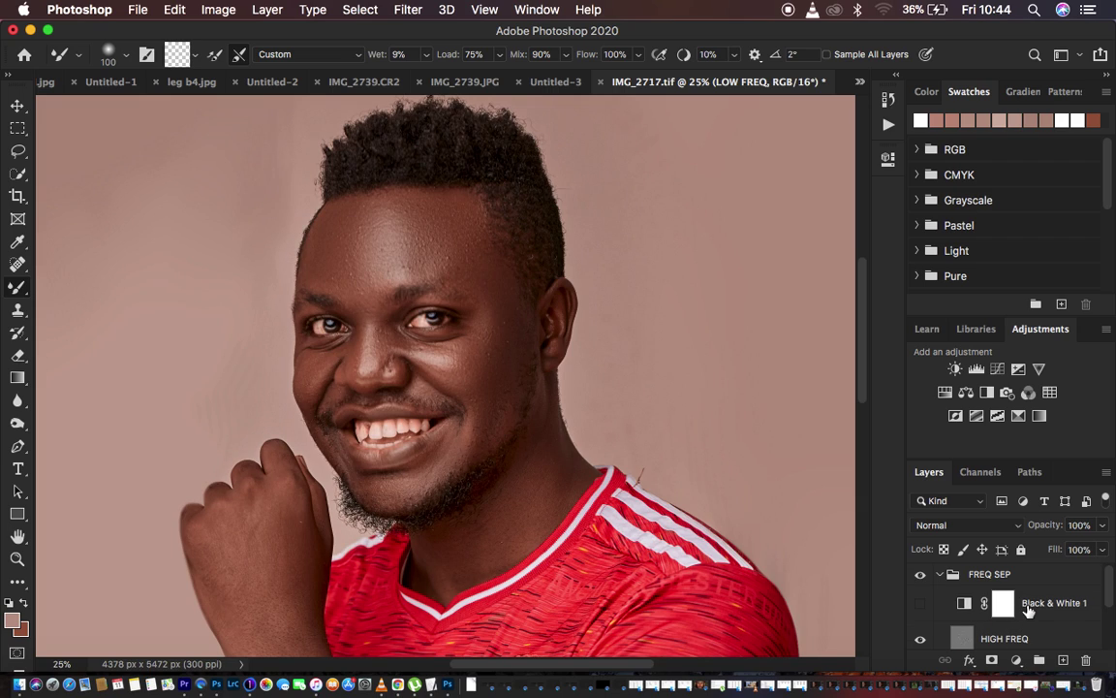
click(922, 576)
click(922, 575)
click(922, 576)
- Hide HIGH FREQ and further blend the cheek and temple on LOW FREQ with the Mixer Brush
click(921, 639)
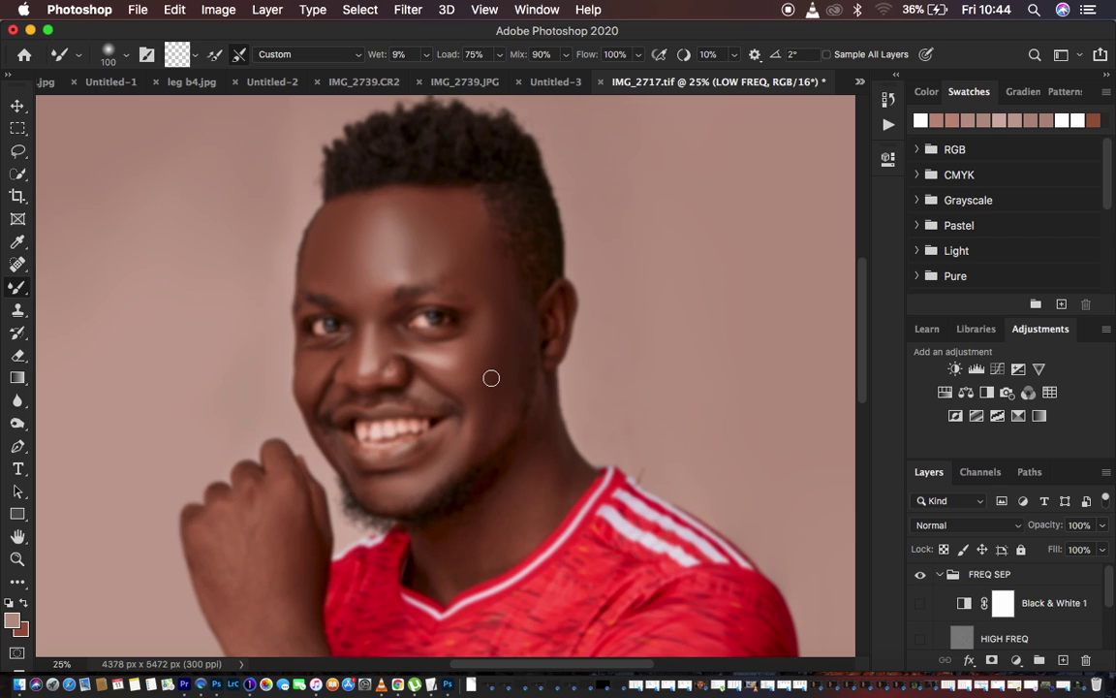
click(473, 411)
click(498, 292)
click(471, 355)
scroll(563, 439, down, 5)
mouse_move(407, 402)
mouse_down()
mouse_move(428, 424)
mouse_move(489, 414)
mouse_move(494, 325)
mouse_move(512, 276)
mouse_move(491, 319)
mouse_up()
- Smooth the raised hand and both arms on LOW FREQ with a 300 px Mixer Brush, and touch up the forehead at 100 px
key(super+minus)
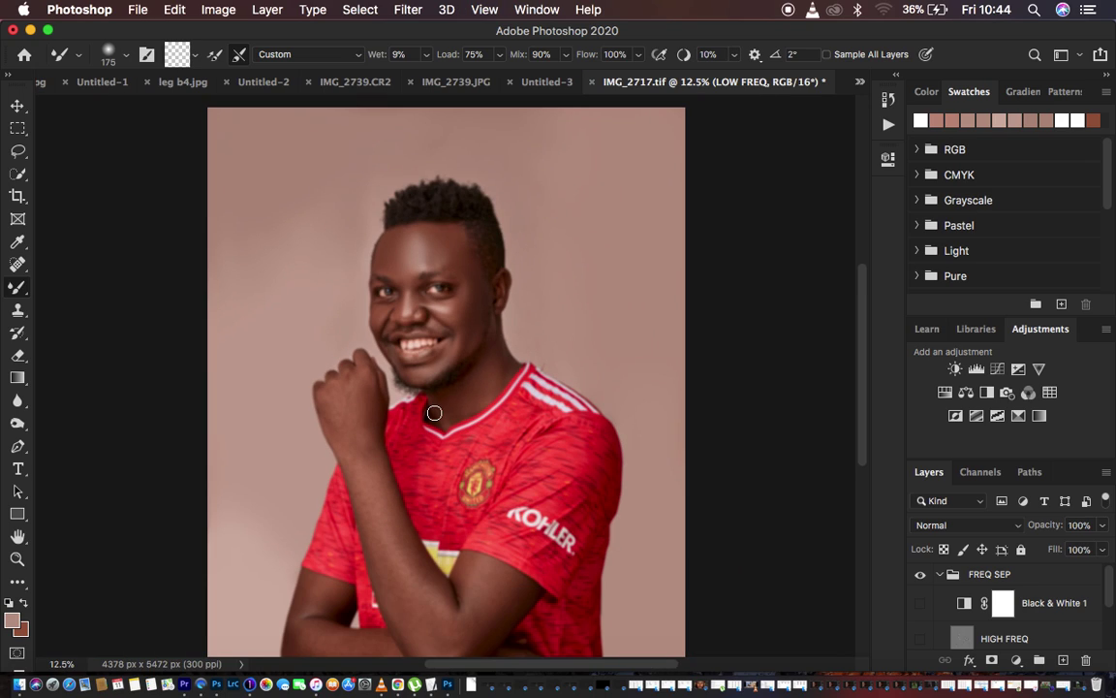
mouse_move(330, 373)
mouse_down()
mouse_move(357, 398)
mouse_move(349, 428)
mouse_move(344, 409)
mouse_move(361, 388)
mouse_move(354, 450)
mouse_move(370, 455)
mouse_move(391, 562)
mouse_move(385, 524)
mouse_move(423, 578)
mouse_move(373, 544)
mouse_move(406, 596)
mouse_move(433, 625)
mouse_move(518, 583)
mouse_move(438, 638)
mouse_move(474, 571)
mouse_move(472, 612)
mouse_move(506, 598)
mouse_move(463, 640)
mouse_up()
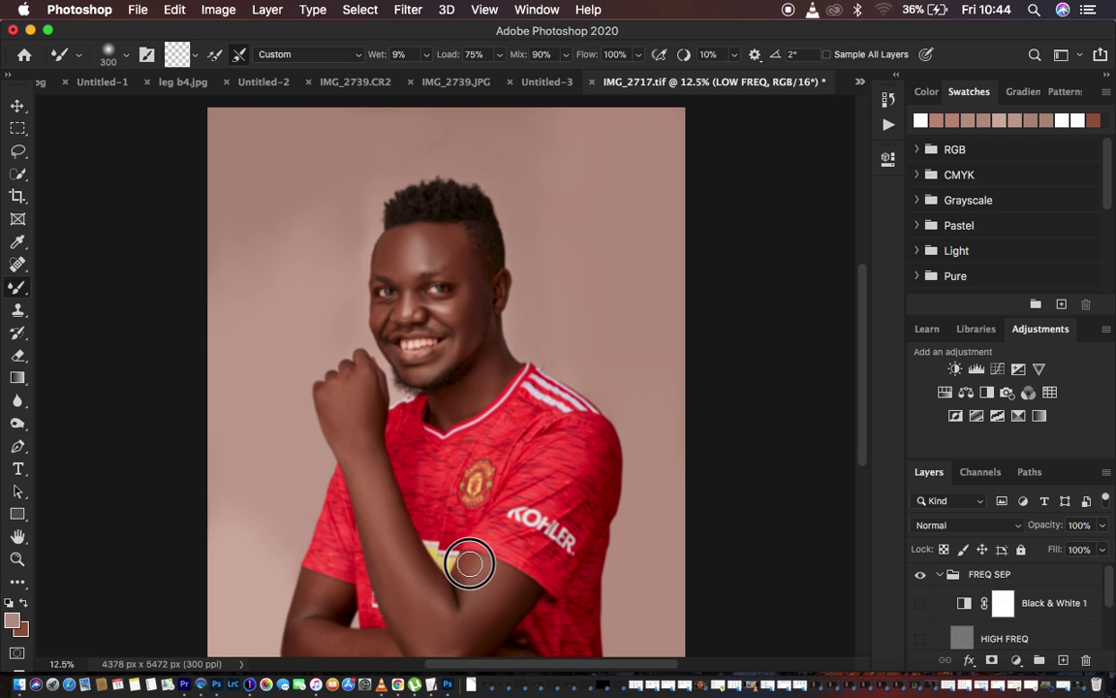
scroll(471, 565, down, 3)
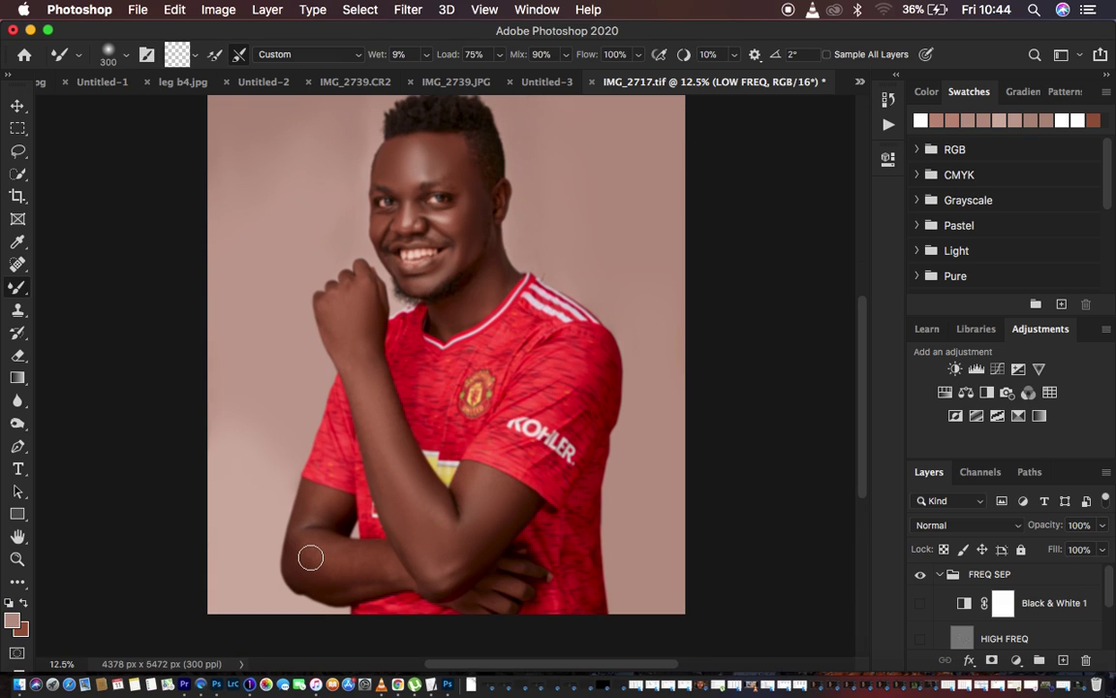
mouse_move(310, 558)
mouse_down()
mouse_move(361, 568)
mouse_move(311, 549)
mouse_move(369, 567)
mouse_up()
mouse_move(324, 495)
mouse_down()
mouse_move(304, 516)
mouse_move(324, 510)
mouse_move(295, 573)
mouse_move(265, 517)
mouse_up()
mouse_move(330, 319)
mouse_down()
mouse_move(353, 333)
mouse_move(353, 359)
mouse_up()
drag(469, 166, 416, 146)
- Show the HIGH FREQ layer and delete the Black & White adjustment layer from the FREQ SEP group
click(922, 639)
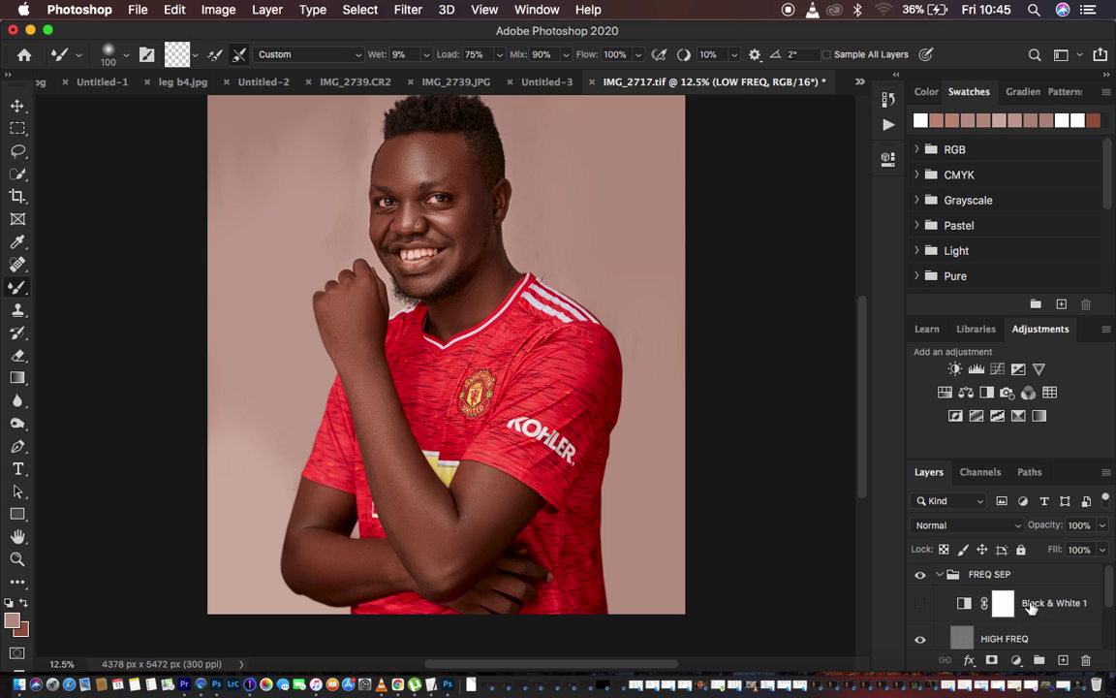
click(1043, 605)
key(Delete)
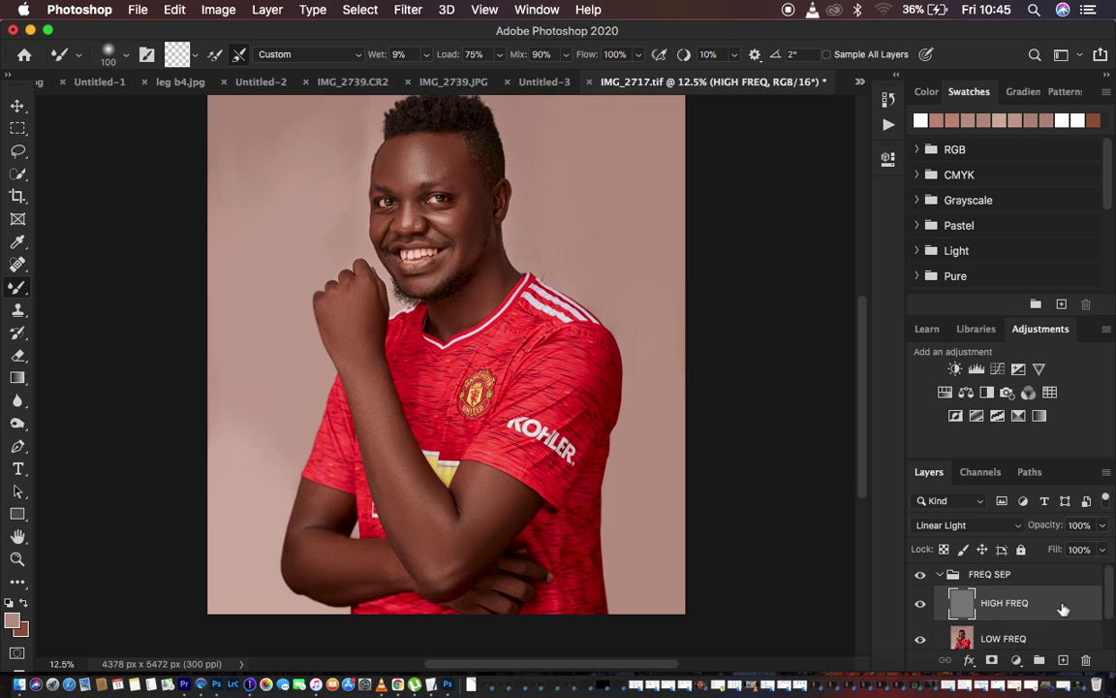
click(15, 153)
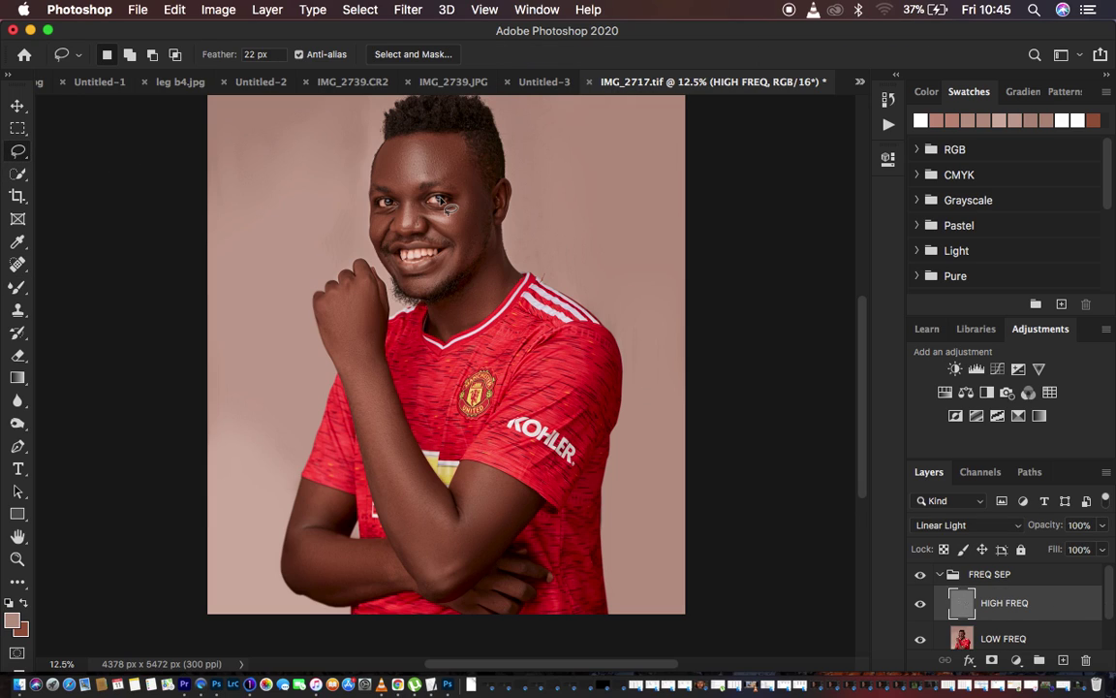
key(super+equal)
scroll(694, 246, up, 5)
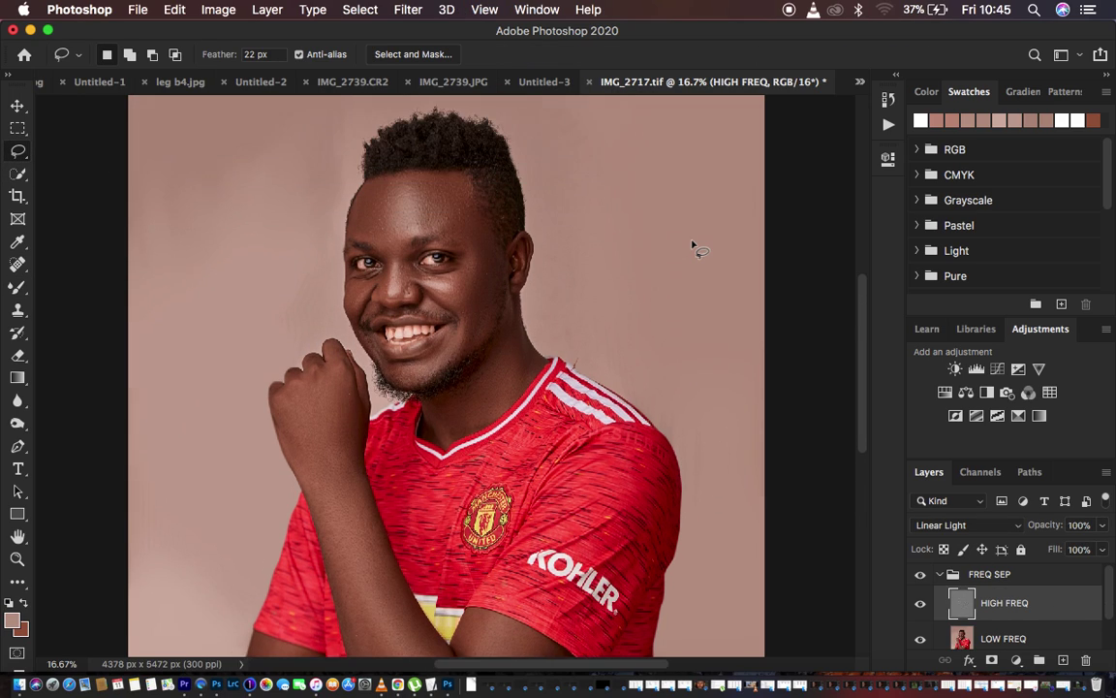
mouse_move(369, 212)
mouse_down()
mouse_move(463, 204)
mouse_move(476, 281)
mouse_move(435, 262)
mouse_move(385, 279)
mouse_move(353, 258)
mouse_move(370, 210)
mouse_up()
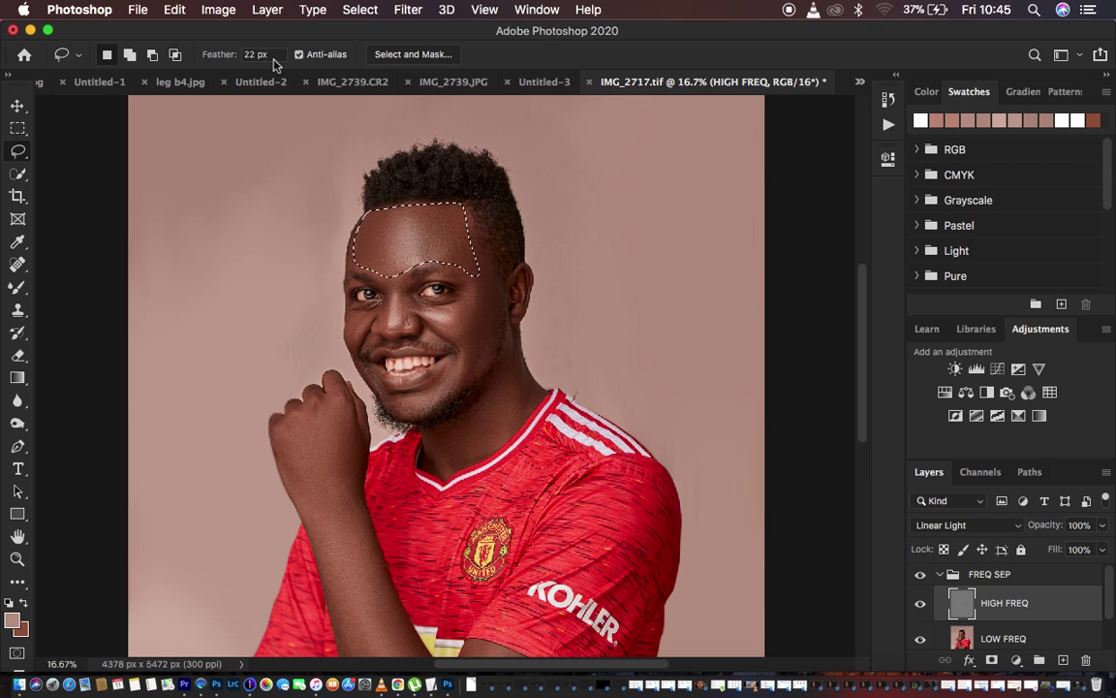
click(408, 9)
mouse_move(536, 218)
click(701, 282)
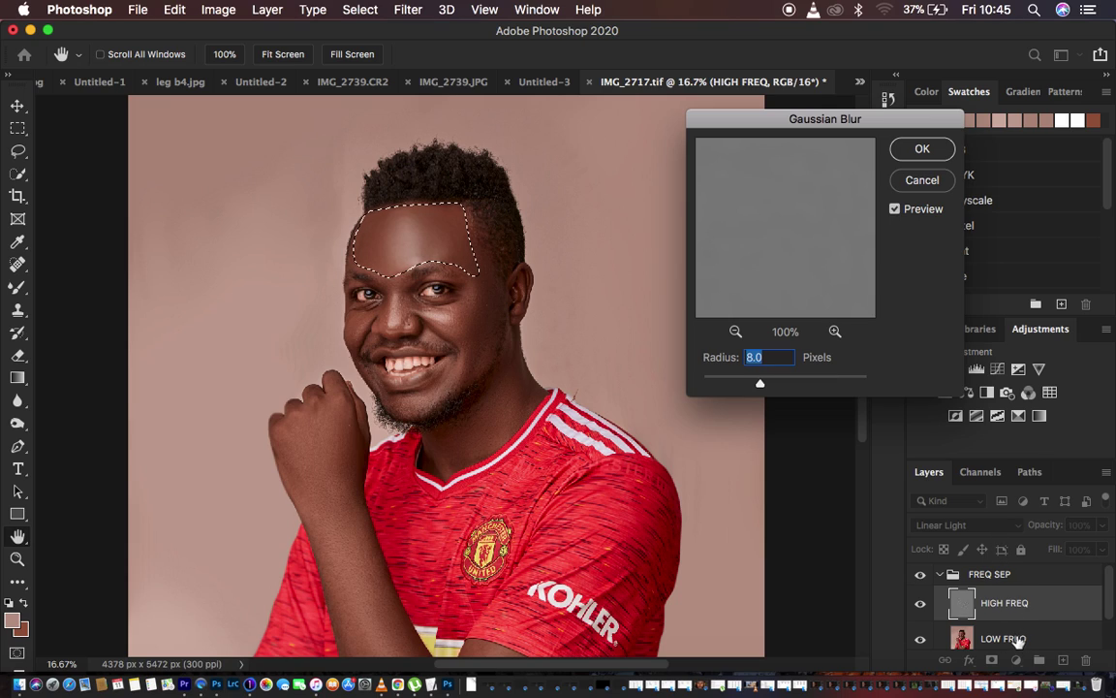
click(921, 179)
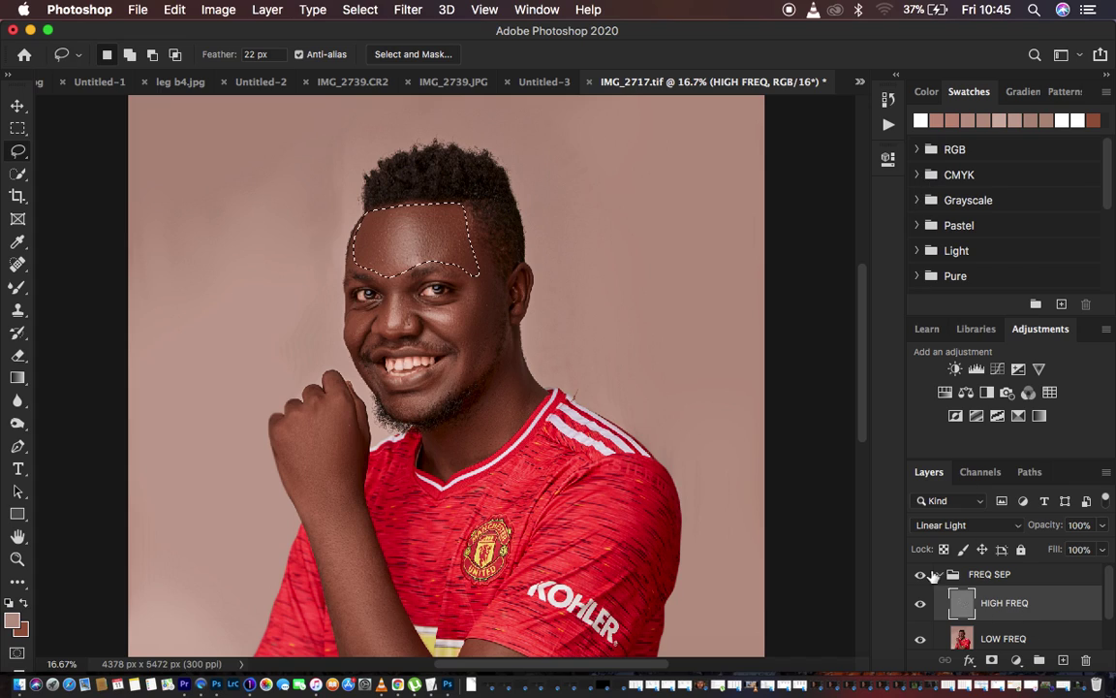
key(super+z)
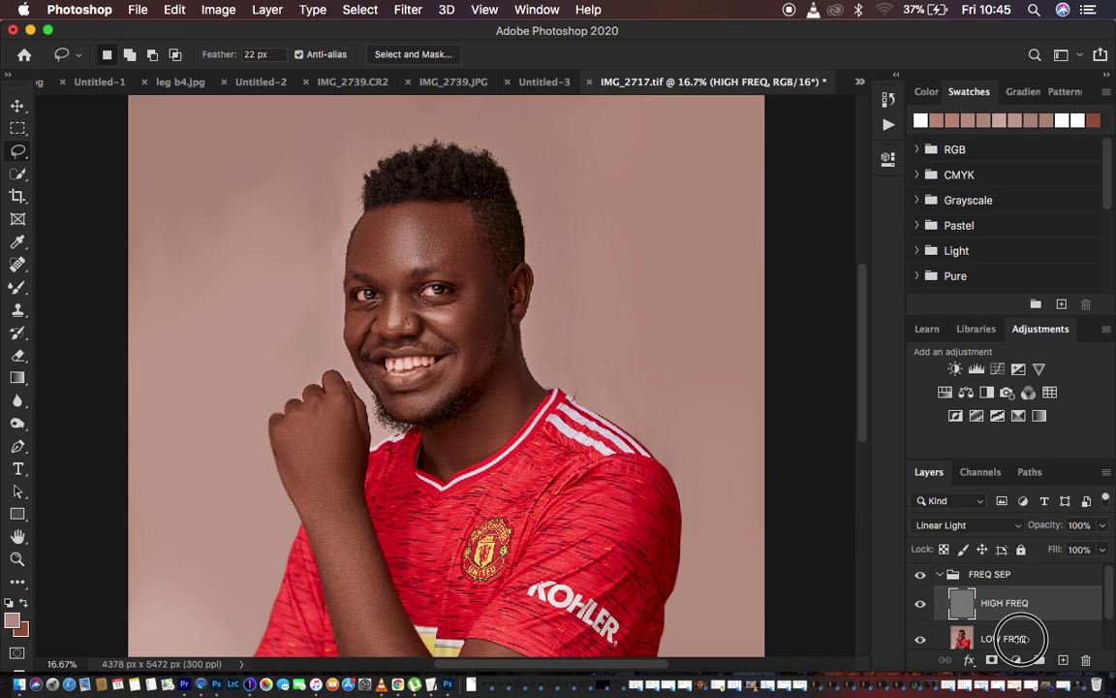
- Lasso the forehead on LOW FREQ with a 22 px feather, apply a 24-pixel Gaussian Blur and deselect
click(1024, 640)
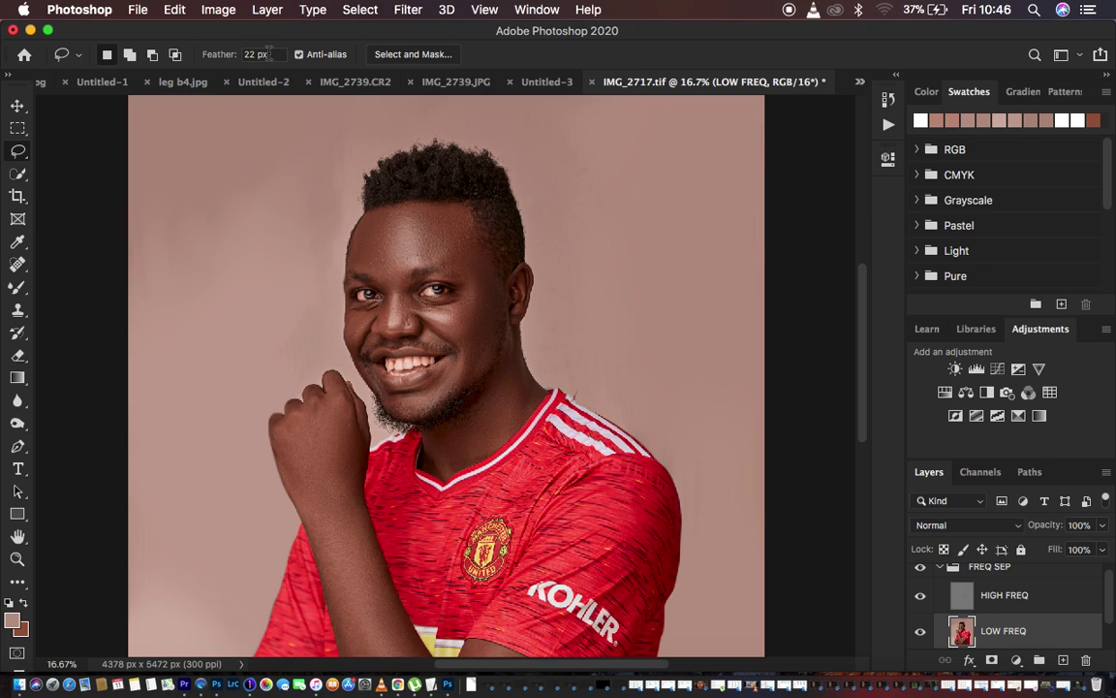
mouse_move(374, 216)
mouse_down()
mouse_move(457, 210)
mouse_move(480, 271)
mouse_move(444, 259)
mouse_move(379, 273)
mouse_move(359, 257)
mouse_move(372, 214)
mouse_up()
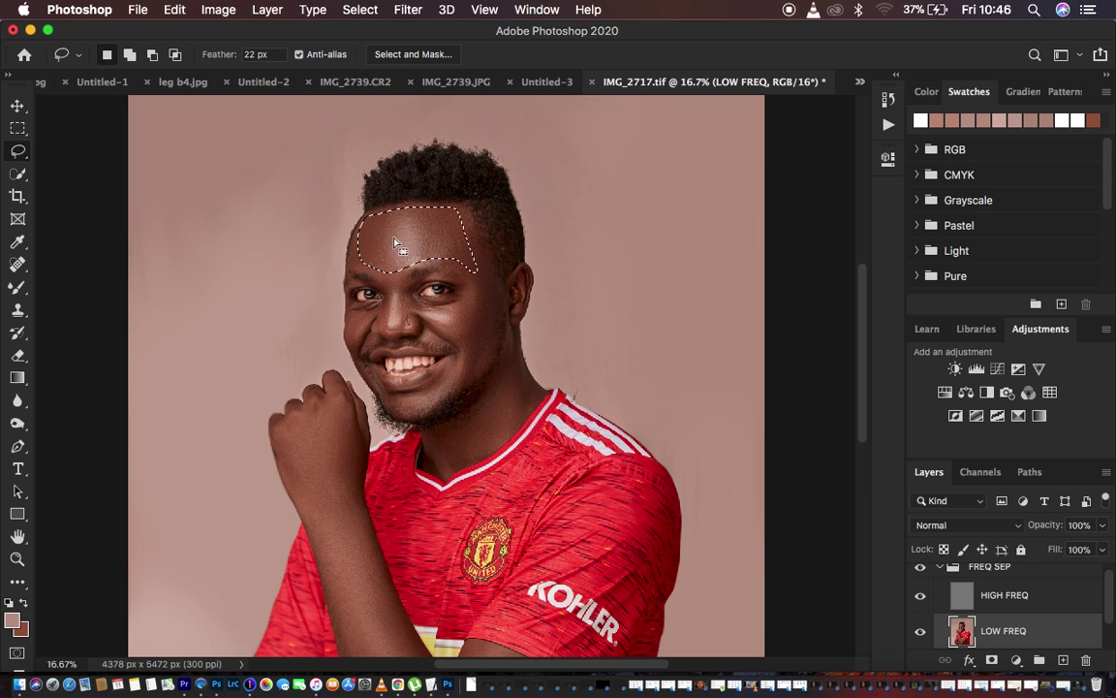
click(410, 14)
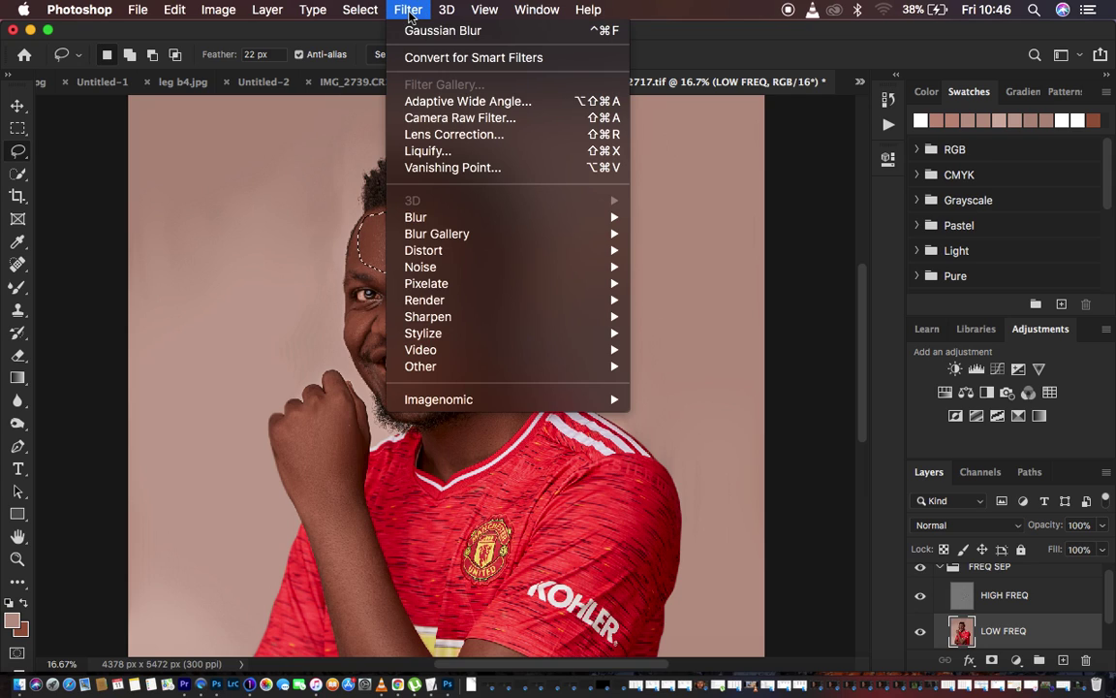
mouse_move(457, 218)
click(691, 284)
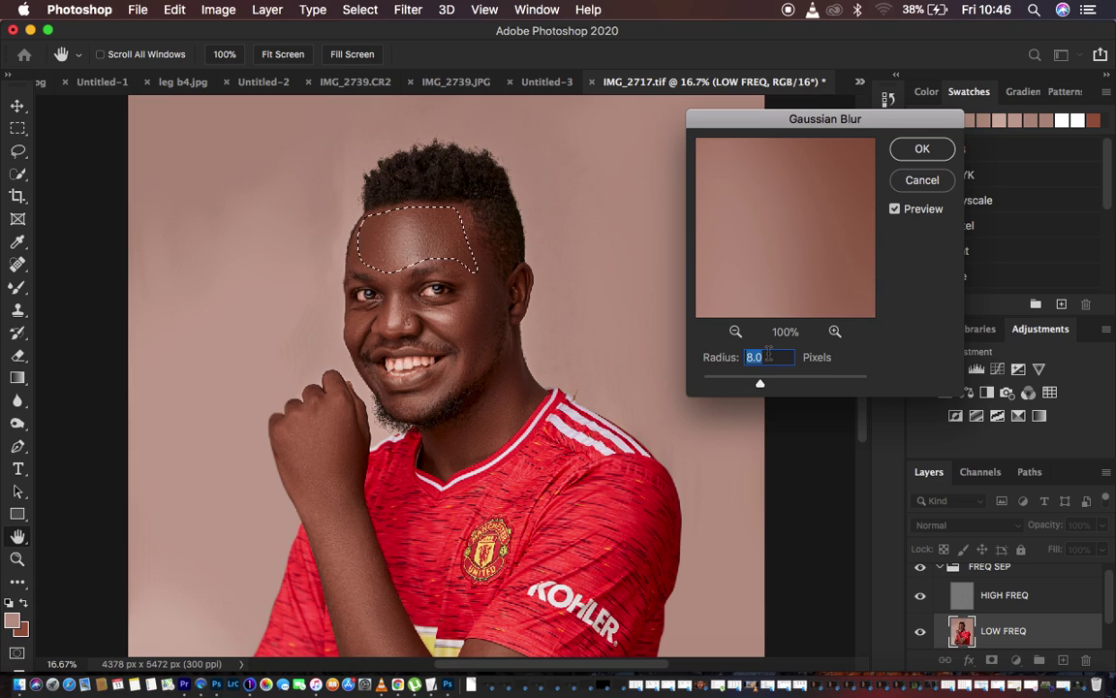
text(24)
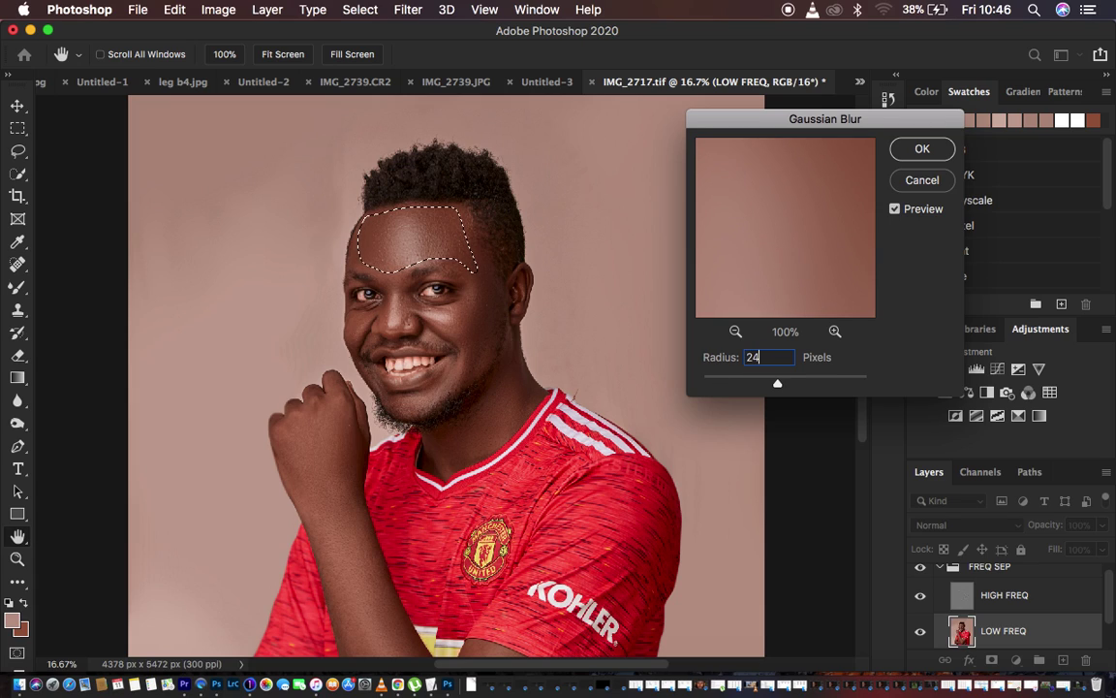
click(923, 147)
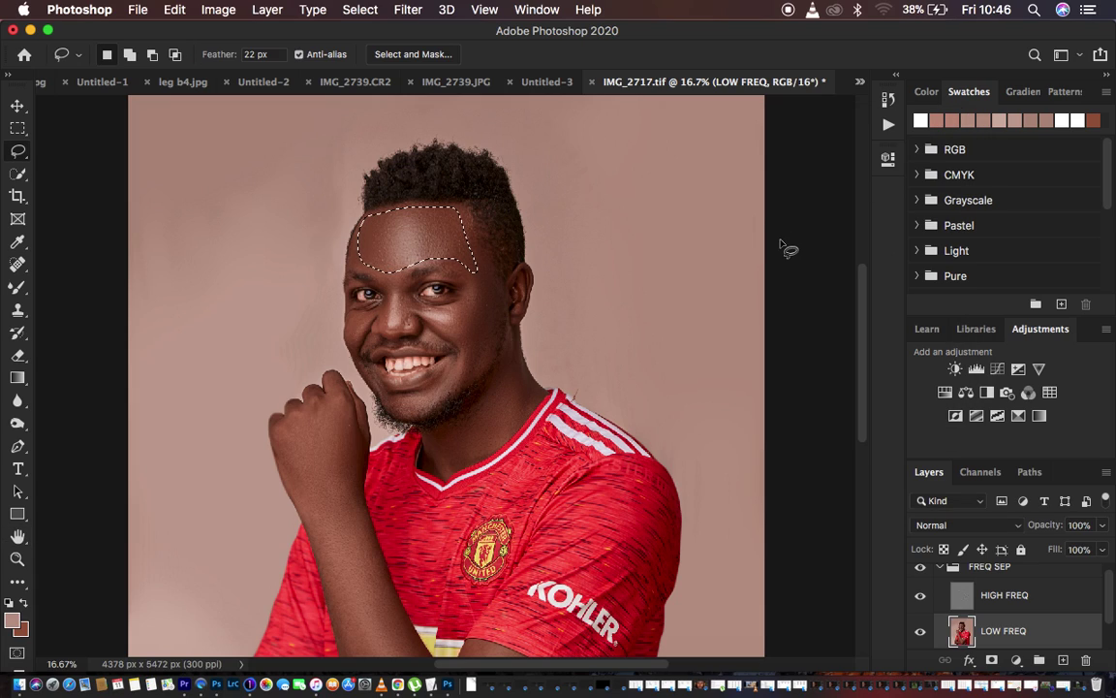
key(ctrl+d)
key(super+minus)
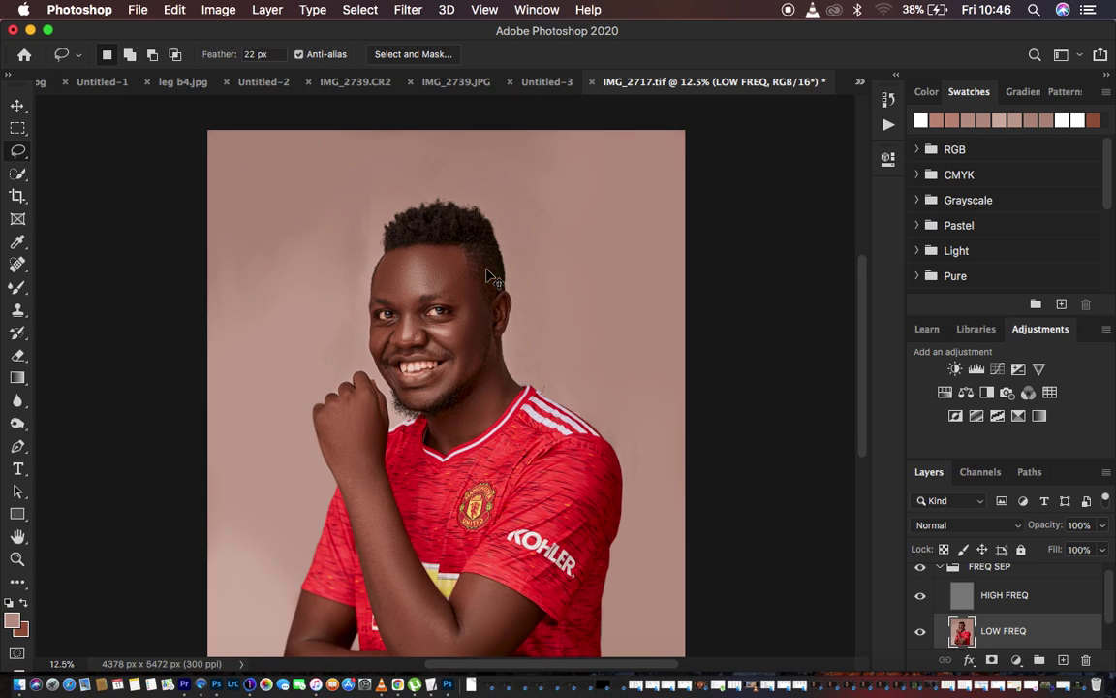
- Lasso the ear-side cheek and temple on LOW FREQ, repeat the Gaussian Blur, and do the same below the neighbouring eye
key(super+plus)
key(j)
mouse_move(465, 306)
mouse_down()
mouse_move(453, 342)
mouse_move(466, 374)
mouse_move(501, 292)
mouse_move(478, 255)
mouse_up()
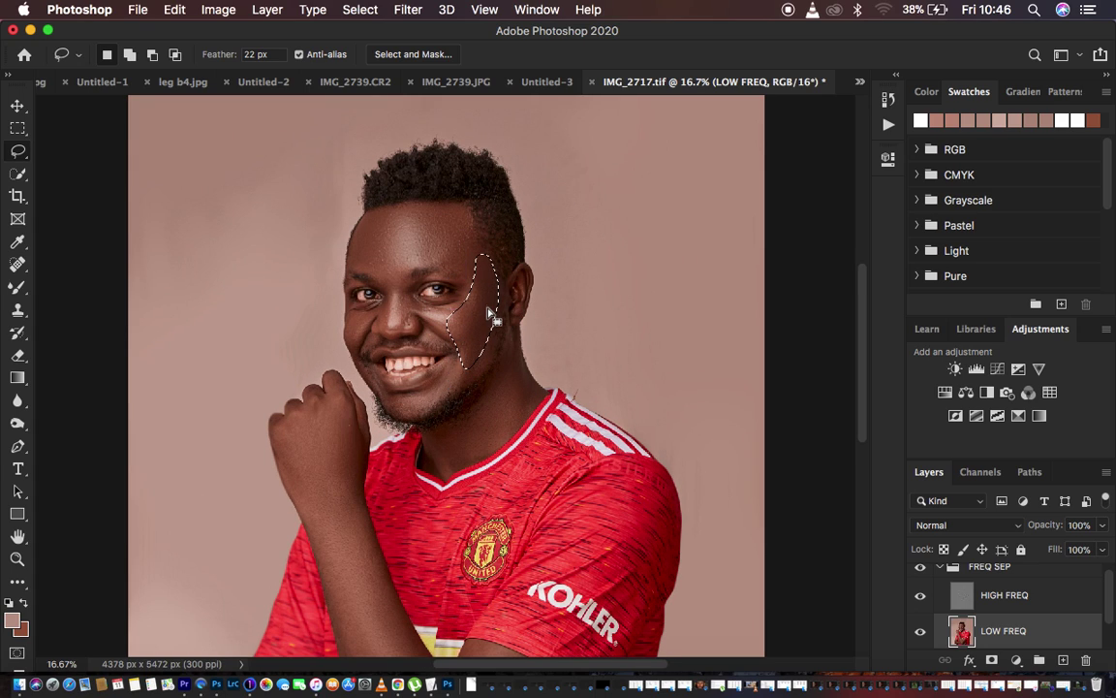
right_click(491, 318)
click(571, 558)
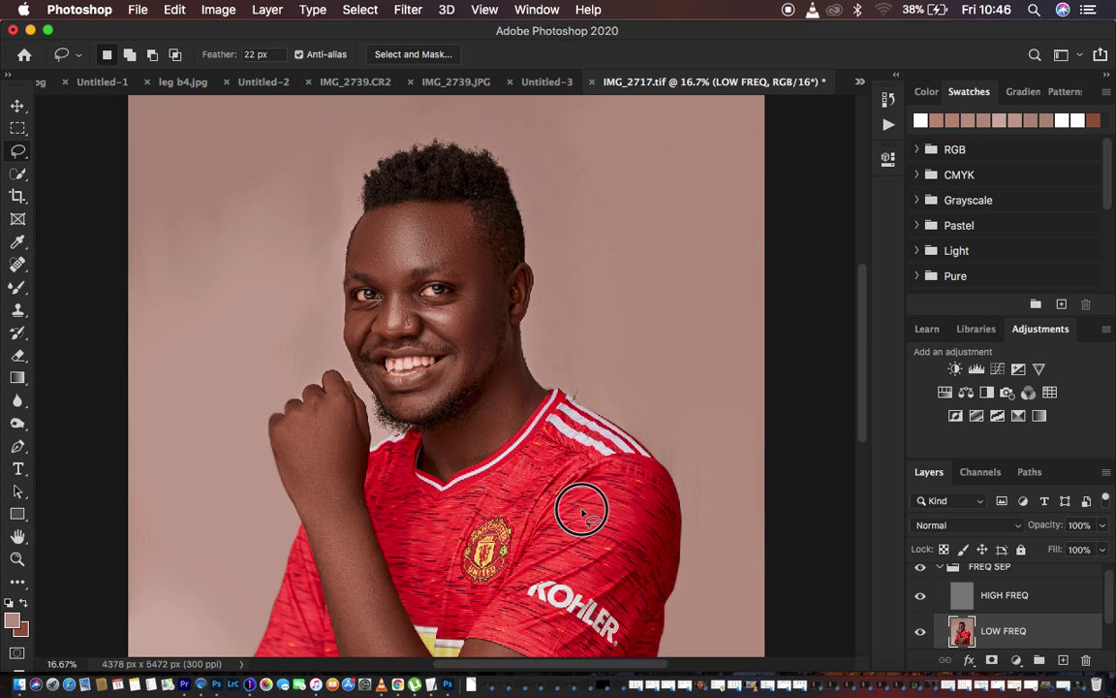
mouse_move(403, 297)
mouse_down()
mouse_move(444, 330)
mouse_move(470, 315)
mouse_move(419, 304)
mouse_up()
right_click(438, 320)
click(542, 562)
- Lasso and blur the opposite cheek and the side of the nose bridge on LOW FREQ with the same Gaussian Blur
mouse_move(366, 302)
mouse_down()
mouse_move(352, 346)
mouse_move(364, 318)
mouse_move(359, 331)
mouse_up()
right_click(359, 330)
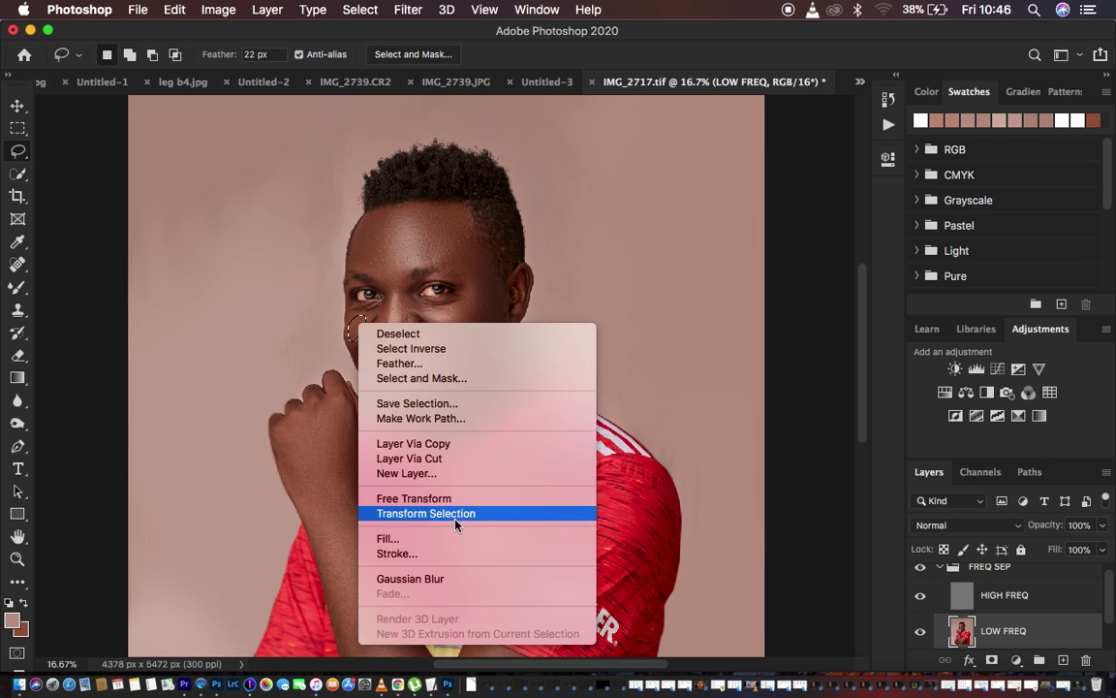
click(456, 576)
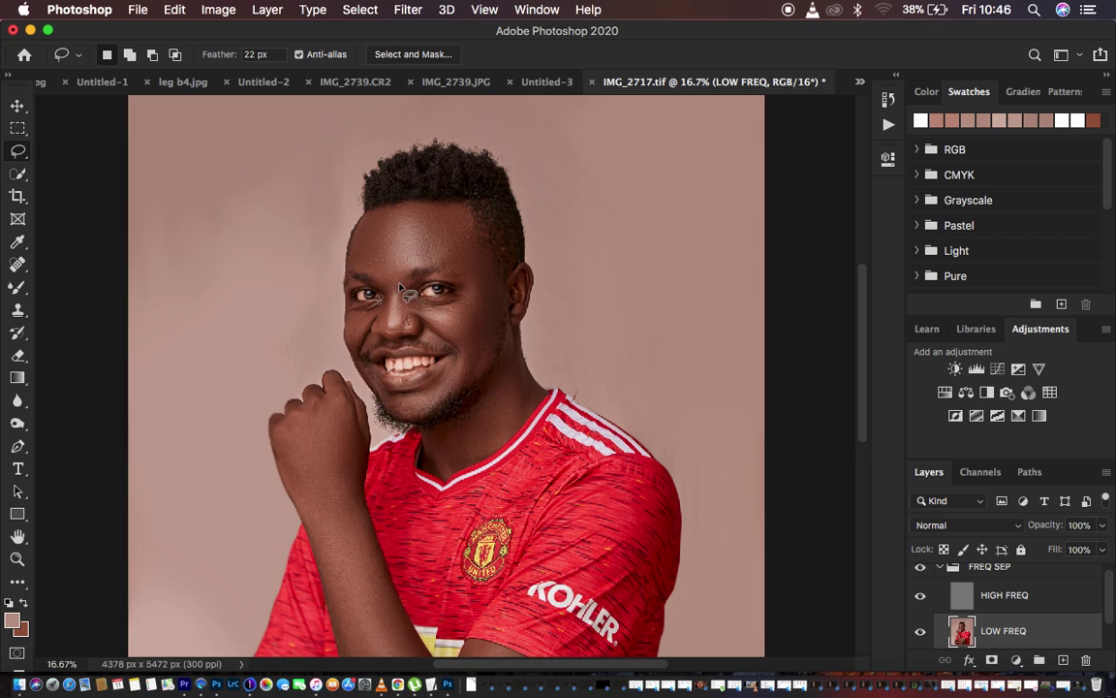
drag(404, 283, 416, 313)
right_click(415, 310)
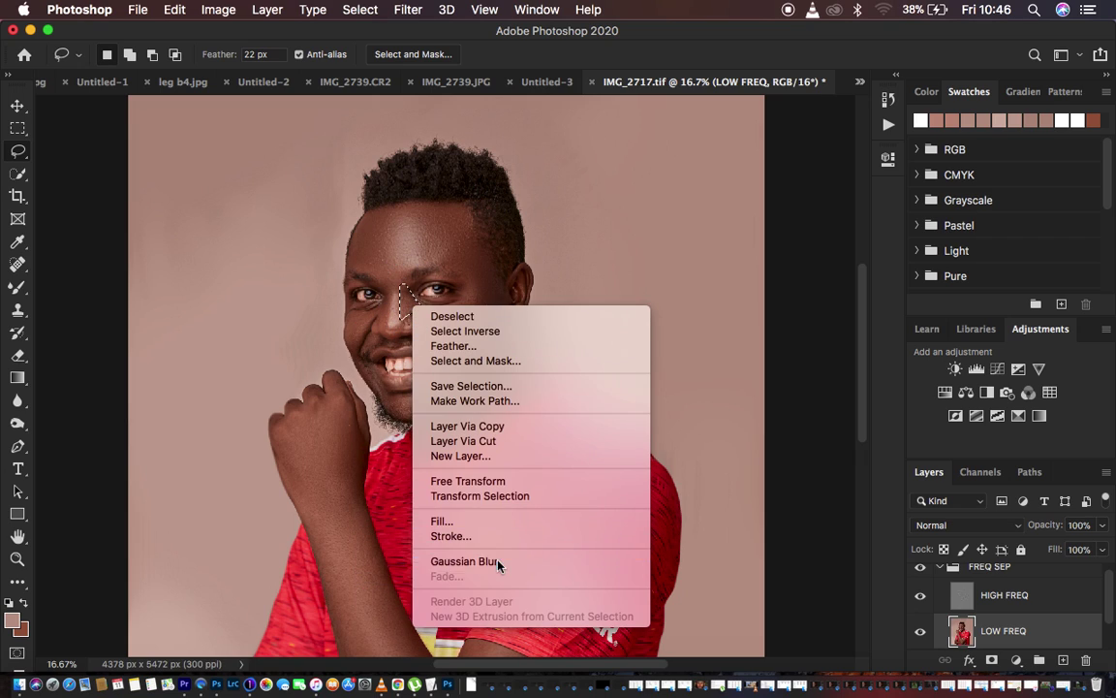
click(494, 562)
- Clean up the bumpy skin texture on the cheek and forehead on HIGH FREQ with a 35 px Clone Stamp sampling Current Layer
key(super+equal)
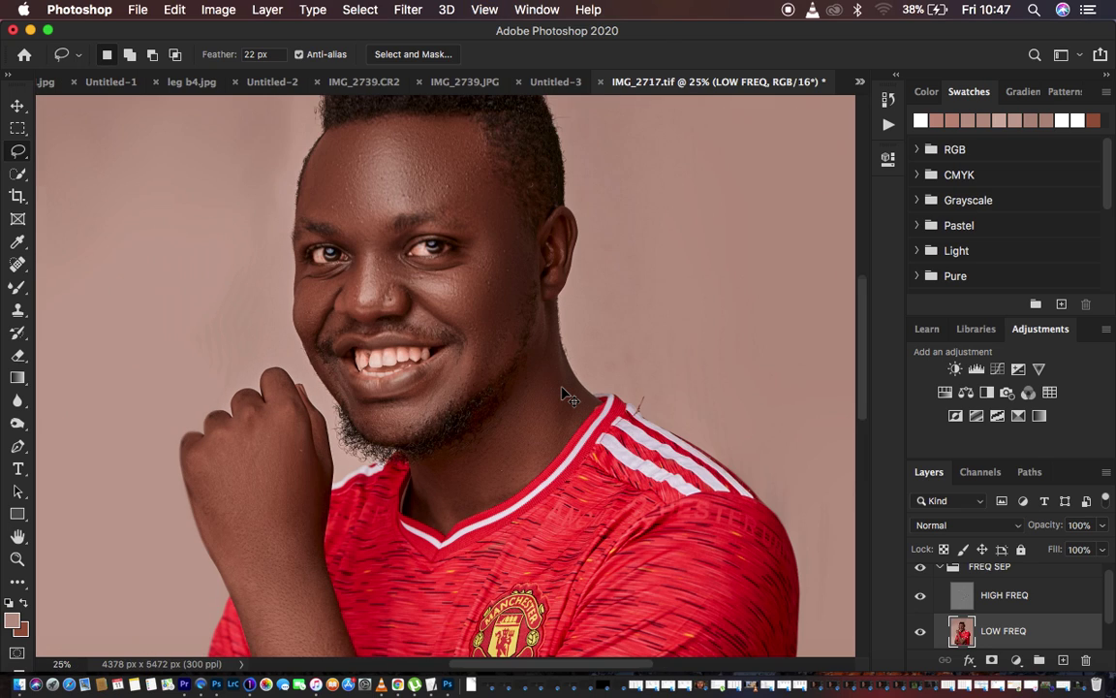
click(1010, 600)
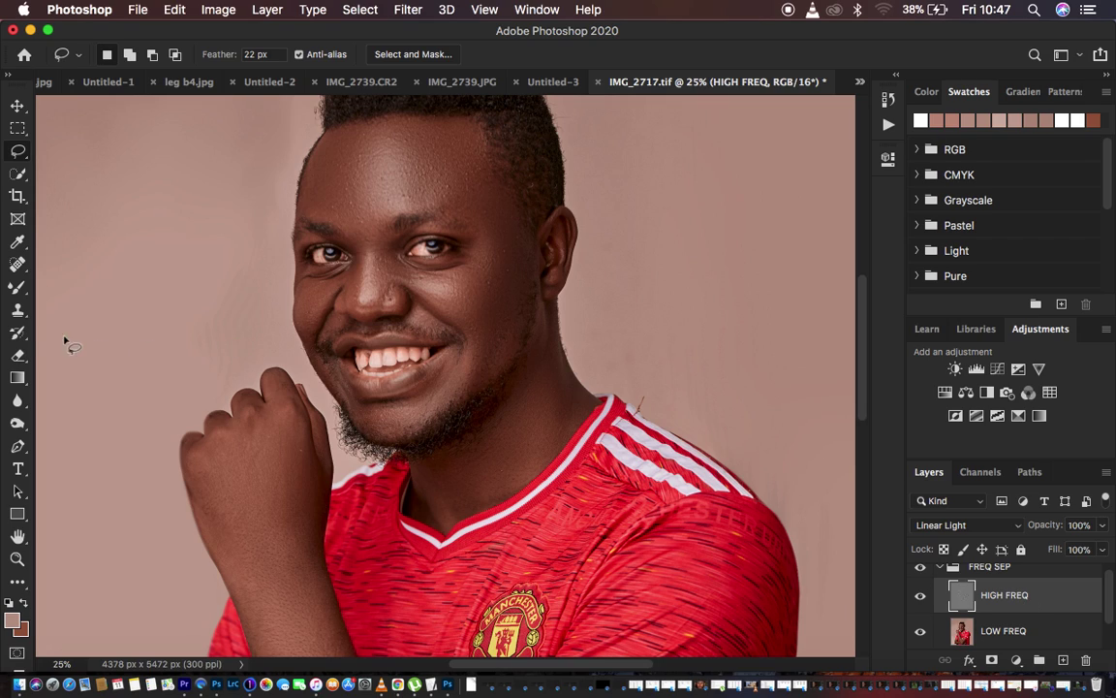
click(18, 310)
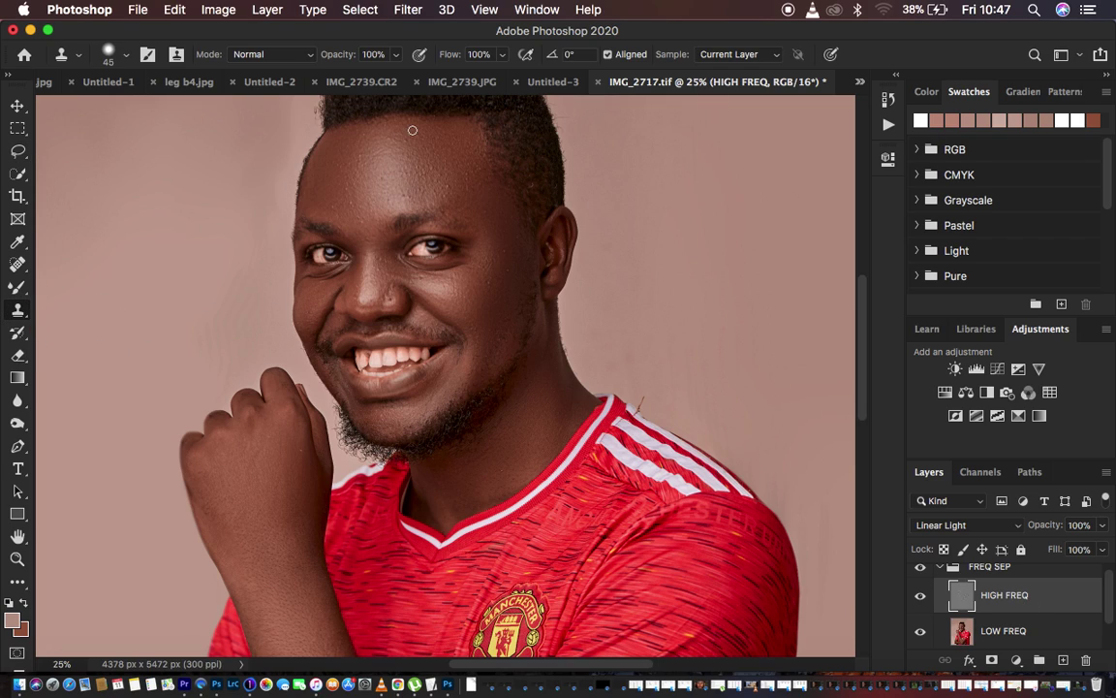
click(728, 54)
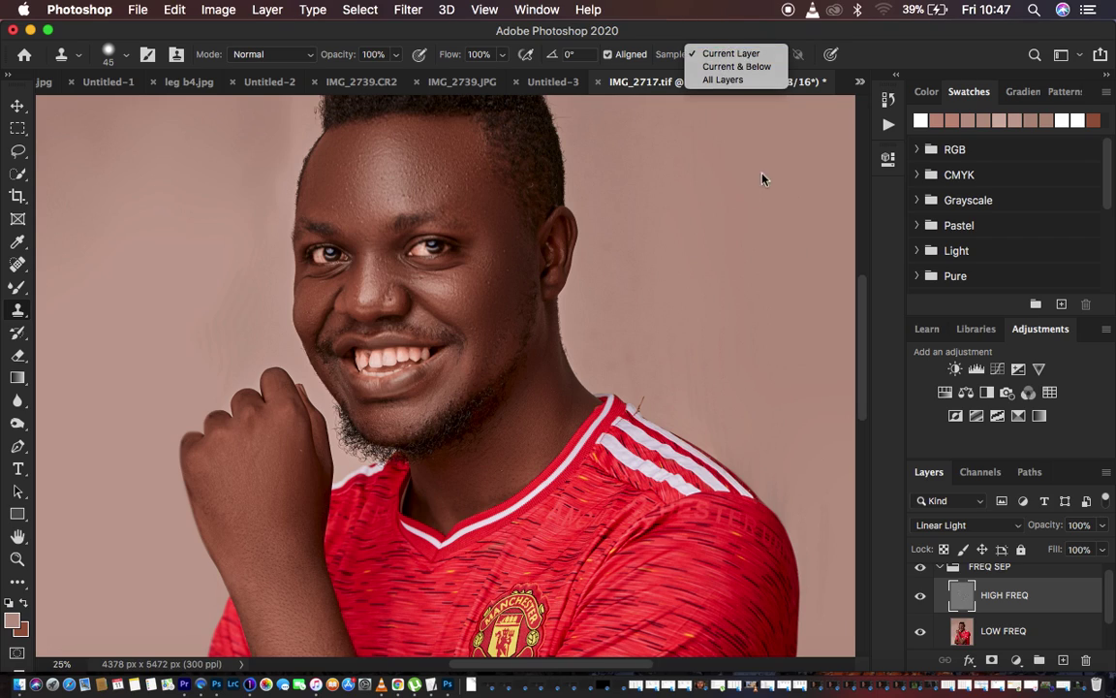
click(729, 54)
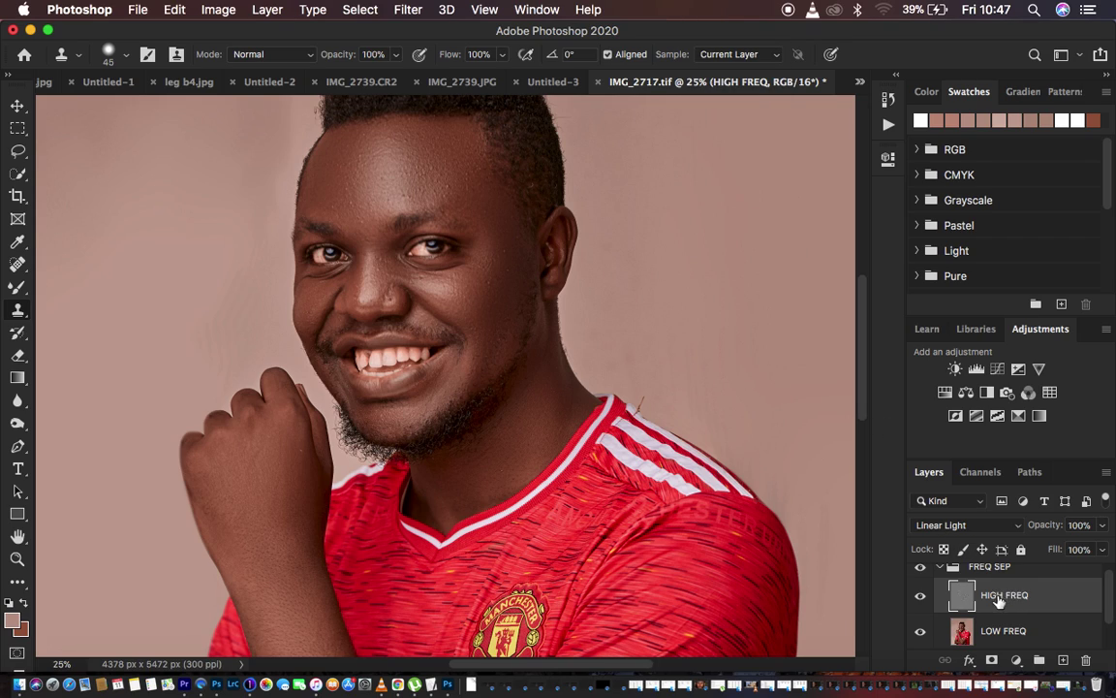
key(super+equal)
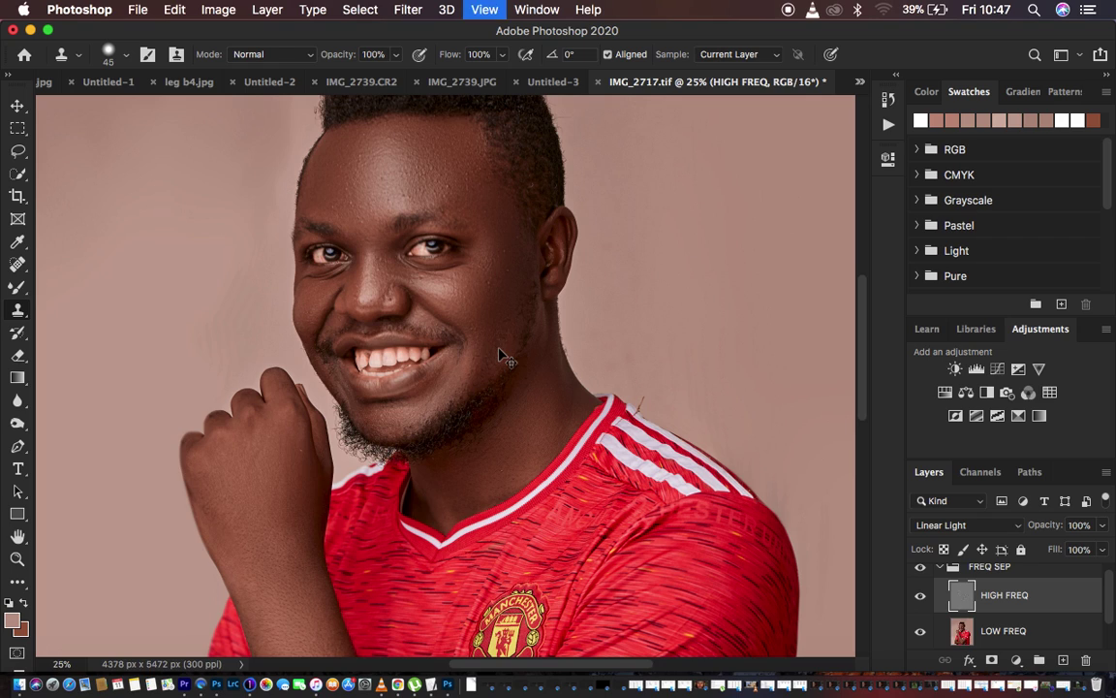
scroll(601, 324, up, 5)
key(bracketleft)
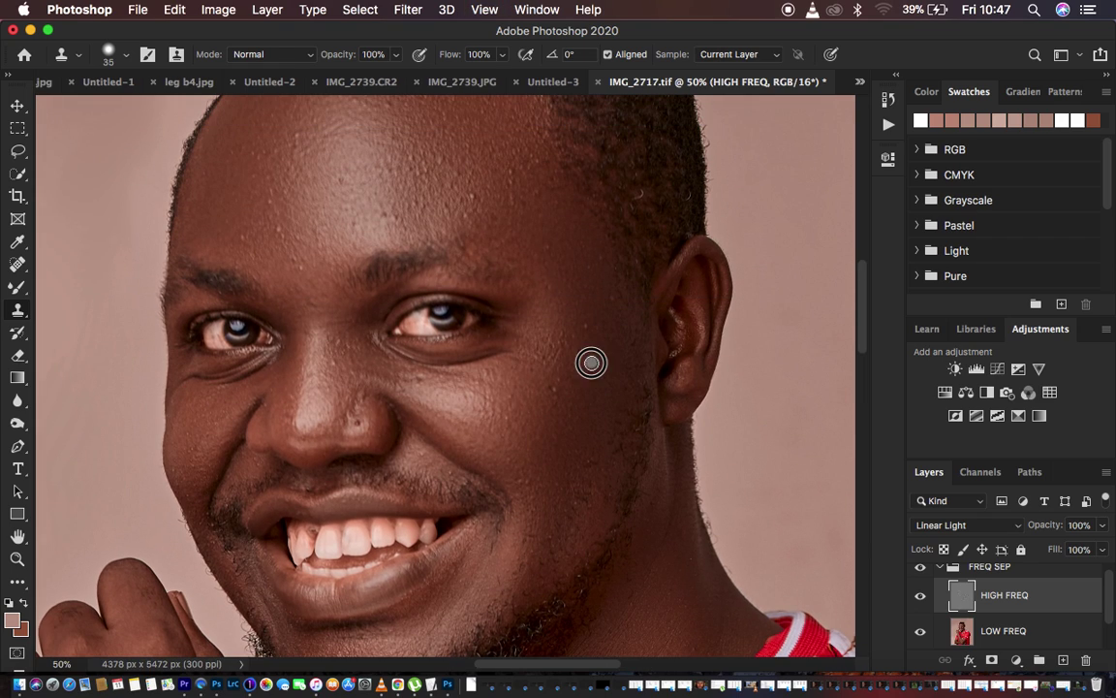
alt+click(593, 392)
alt+click(573, 389)
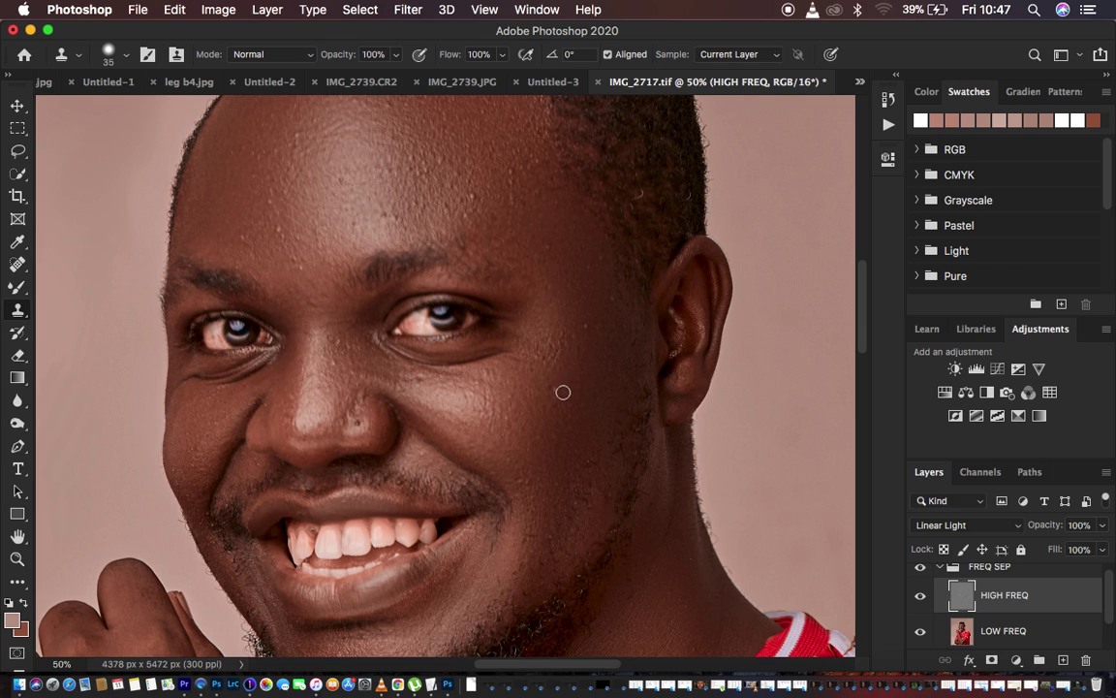
mouse_move(556, 409)
mouse_down()
mouse_move(598, 331)
mouse_move(588, 327)
mouse_move(613, 319)
mouse_move(612, 299)
mouse_move(563, 334)
mouse_move(568, 351)
mouse_move(553, 366)
mouse_move(543, 346)
mouse_move(565, 293)
mouse_move(565, 249)
mouse_move(548, 244)
mouse_move(593, 284)
mouse_move(585, 262)
mouse_move(517, 201)
mouse_move(474, 192)
mouse_move(489, 222)
mouse_move(466, 215)
mouse_move(462, 157)
mouse_move(432, 145)
mouse_move(453, 178)
mouse_move(456, 157)
mouse_move(364, 189)
mouse_move(503, 232)
mouse_move(306, 236)
mouse_move(331, 259)
mouse_move(302, 262)
mouse_move(237, 238)
mouse_up()
alt+click(612, 298)
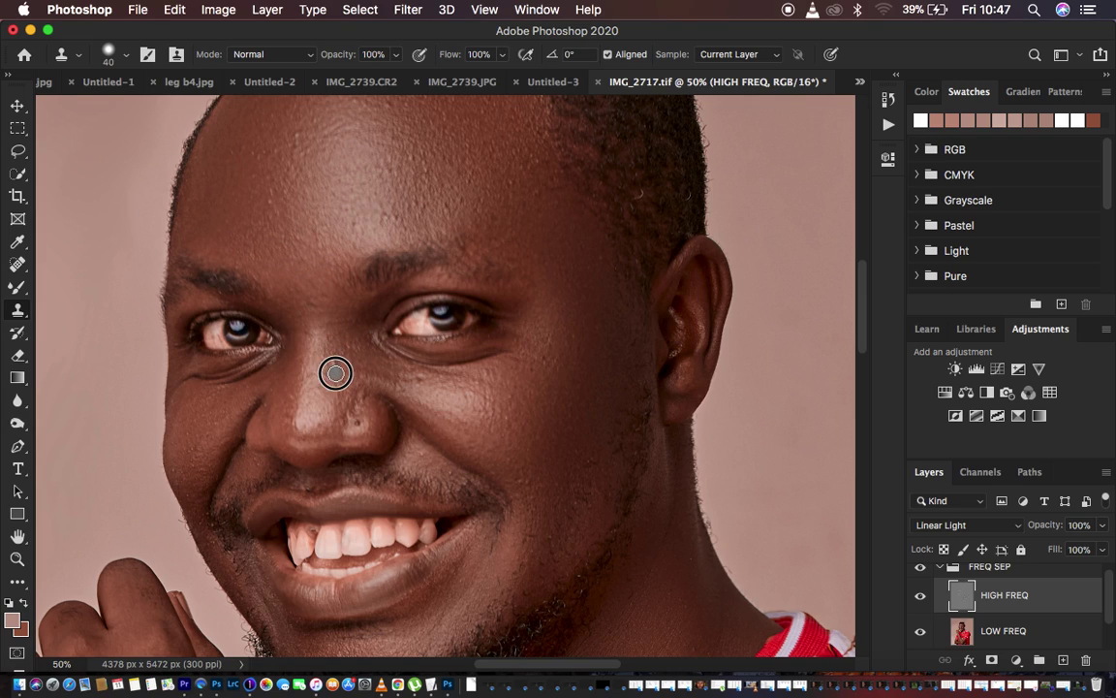
- Clone clean texture over the blemish on the nose and the remaining forehead bumps on HIGH FREQ with a 40 px brush
alt+click(378, 423)
click(350, 422)
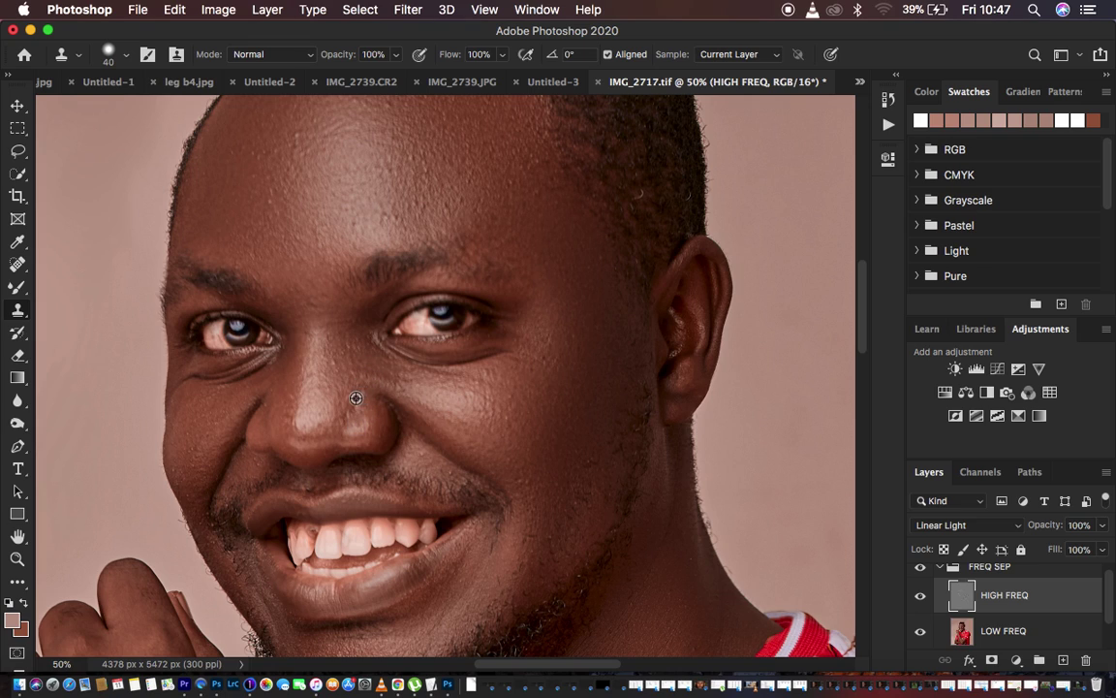
scroll(456, 286, up, 5)
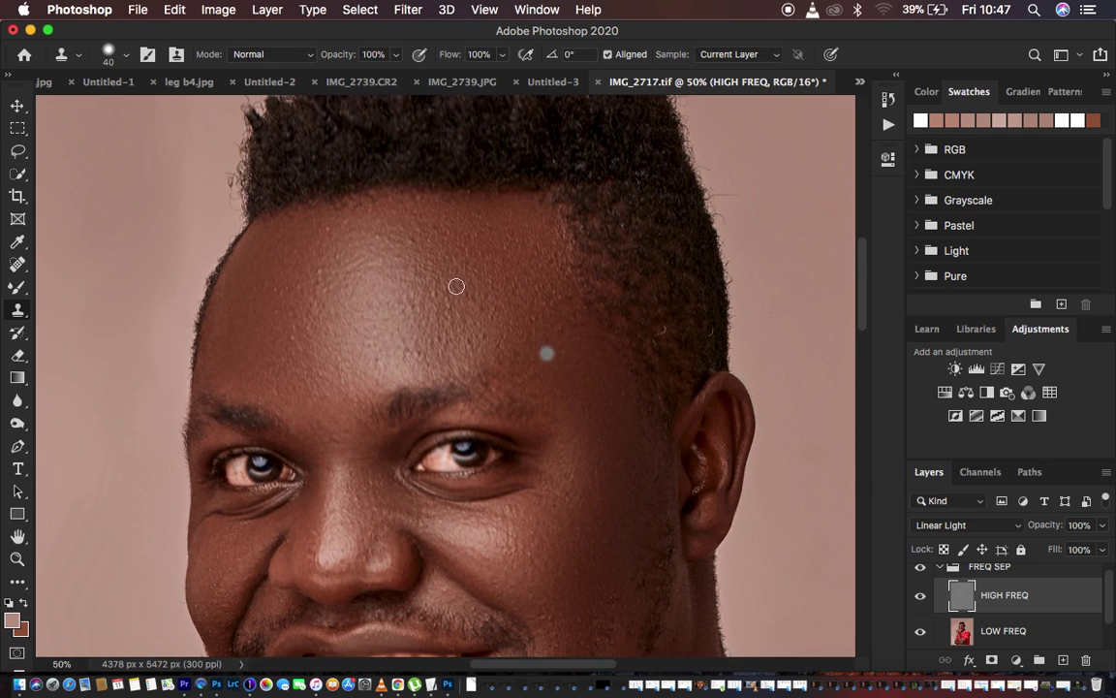
alt+click(433, 229)
click(371, 244)
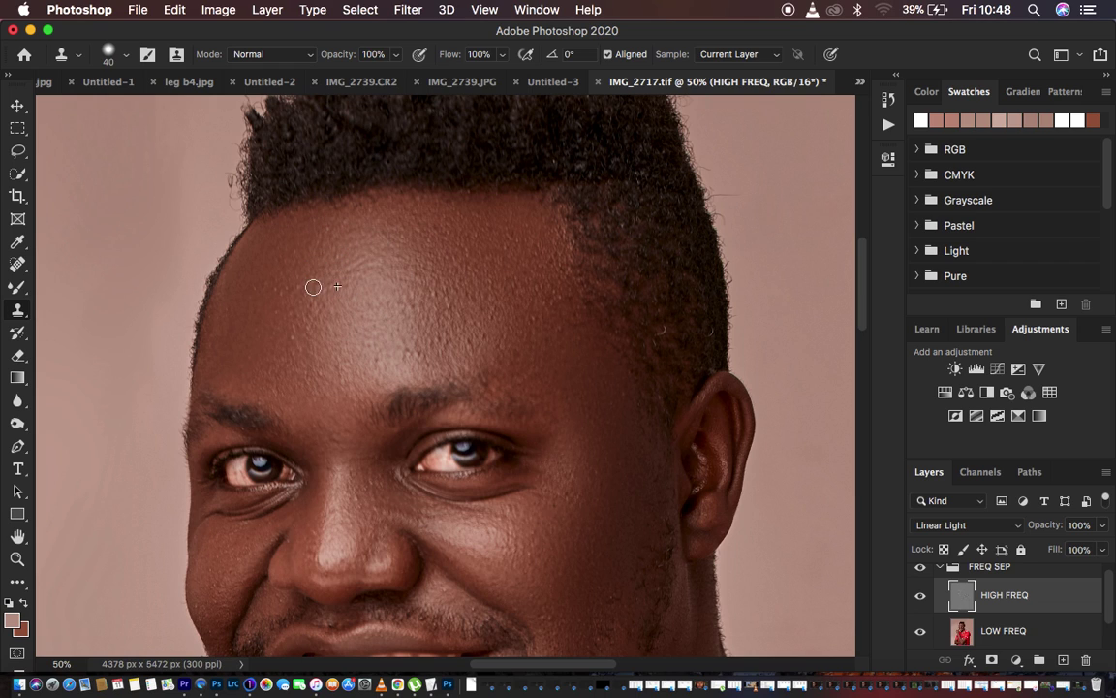
scroll(640, 488, down, 10)
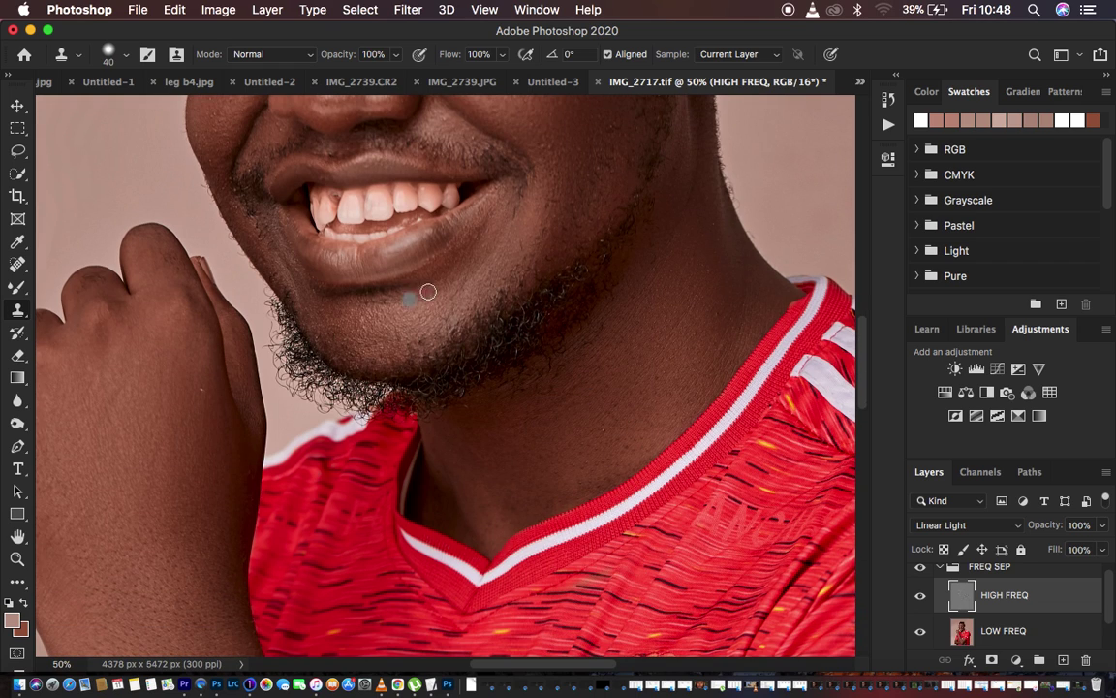
scroll(558, 261, up, 10)
alt+click(356, 246)
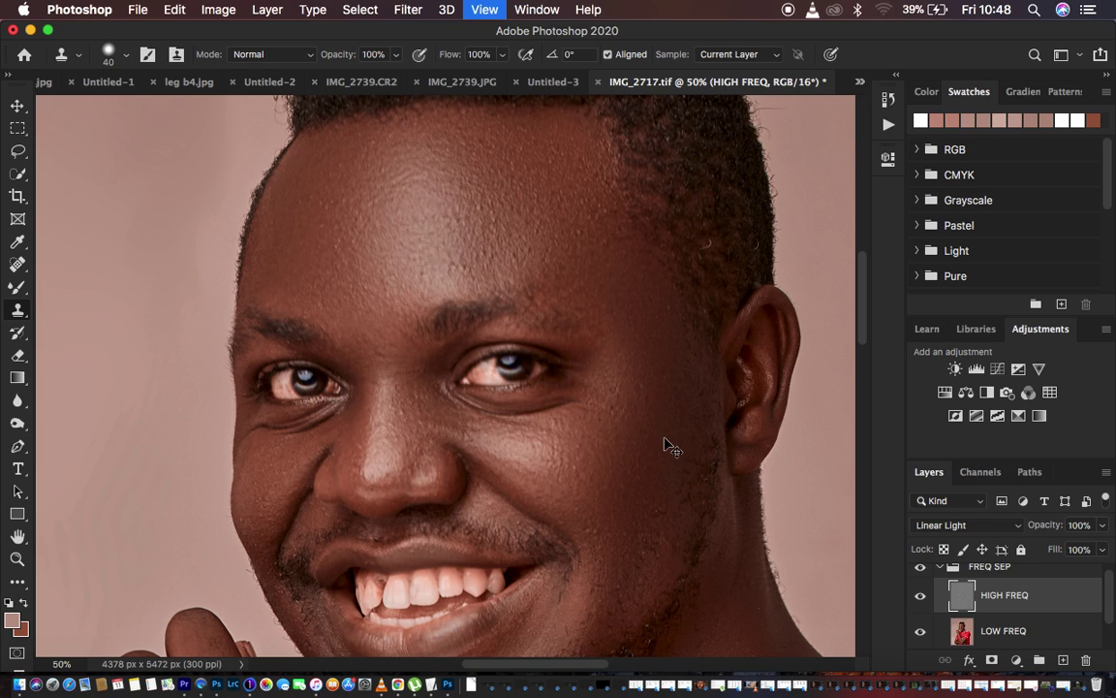
- Collapse the FREQ SEP group and add a Curves adjustment layer above it
key(super+minus)
key(super+minus)
key(super+minus)
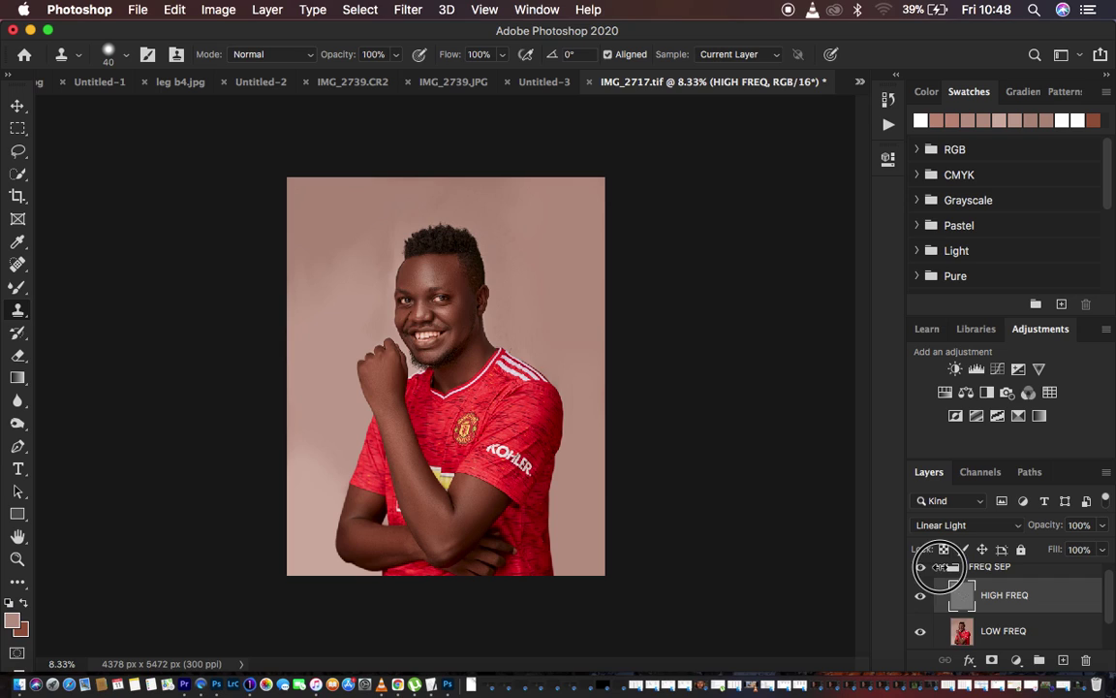
click(939, 567)
key(super+plus)
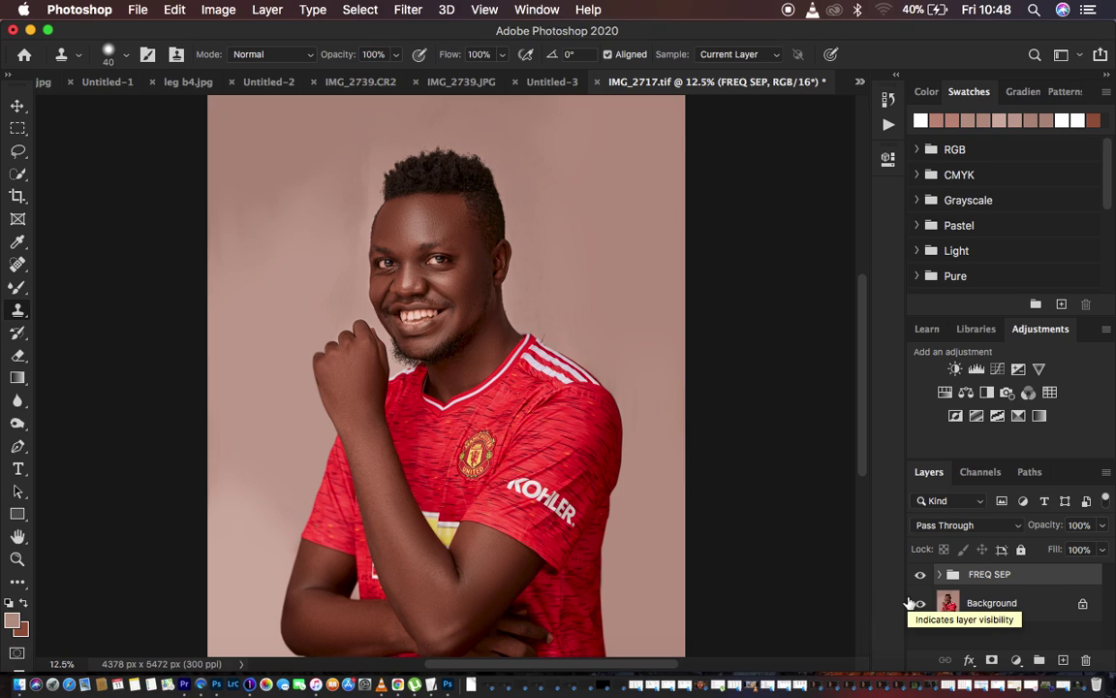
click(1017, 660)
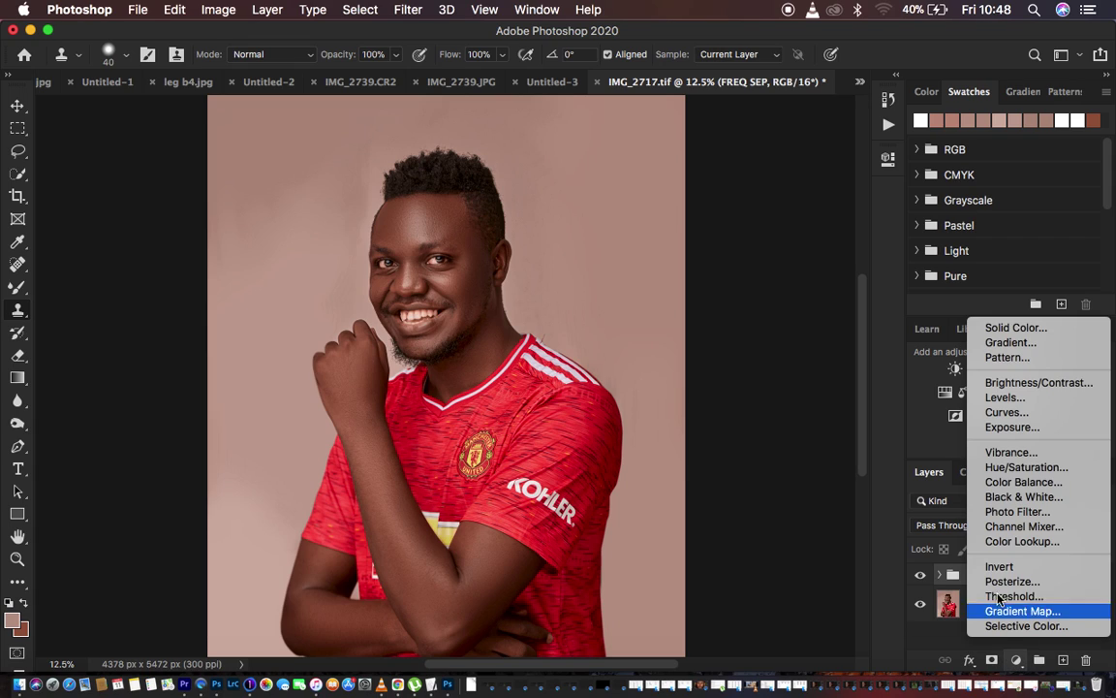
click(1006, 412)
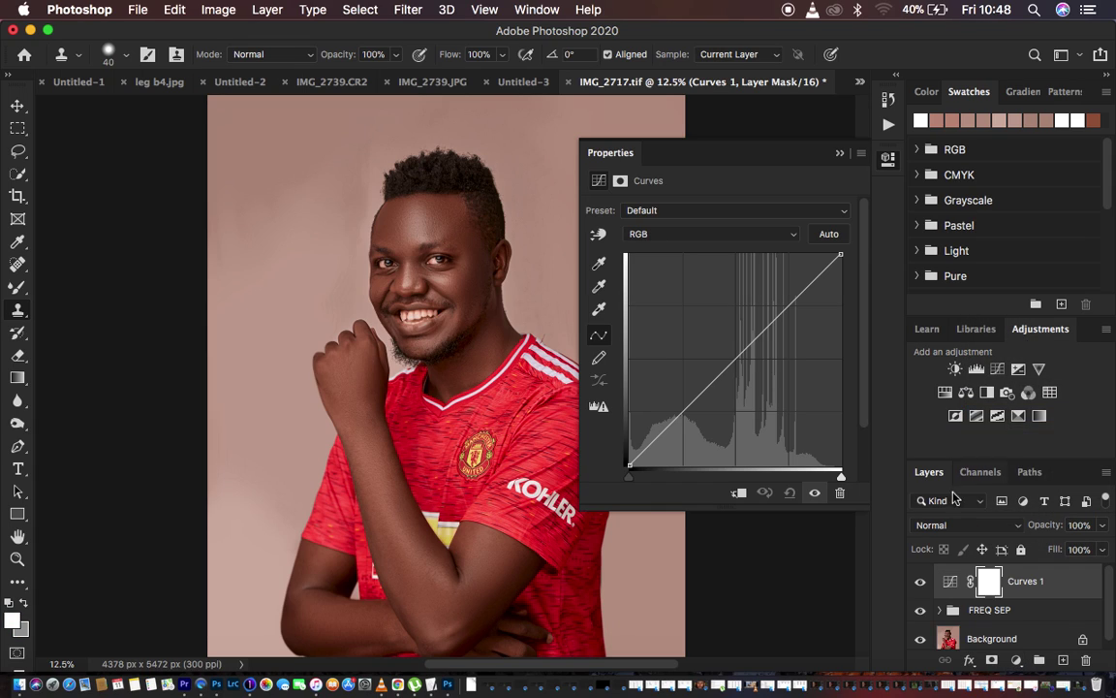
- Mask the Curves layer with Color Range, sampling the forehead highlight with Sampled Colors and a Fuzziness of 77
click(360, 9)
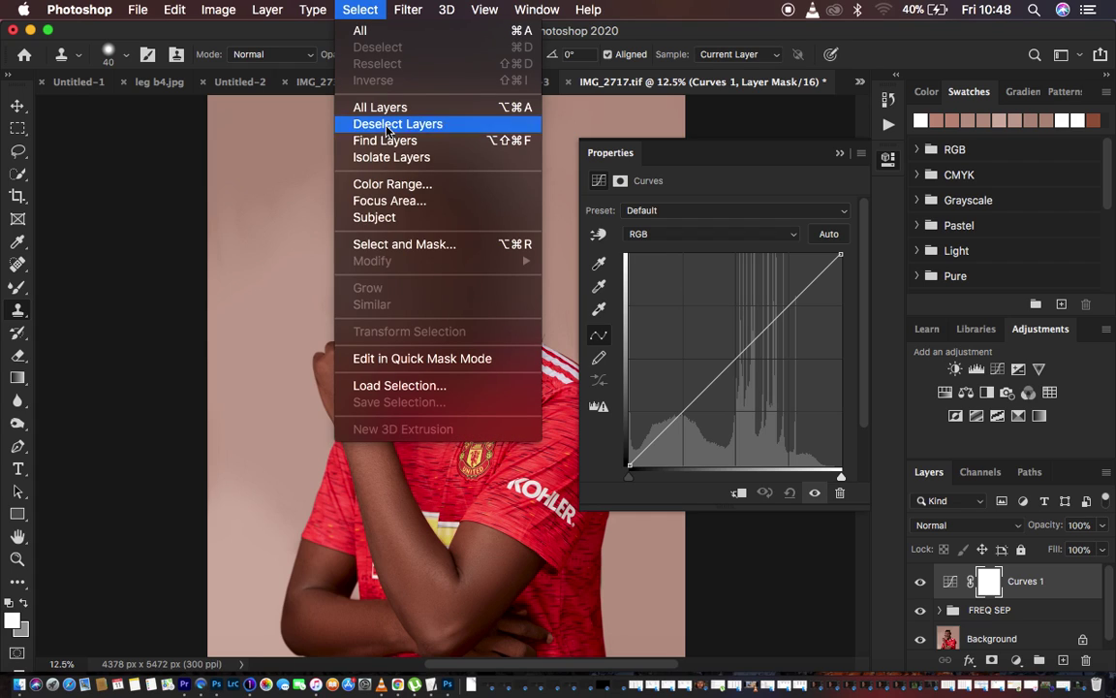
click(407, 187)
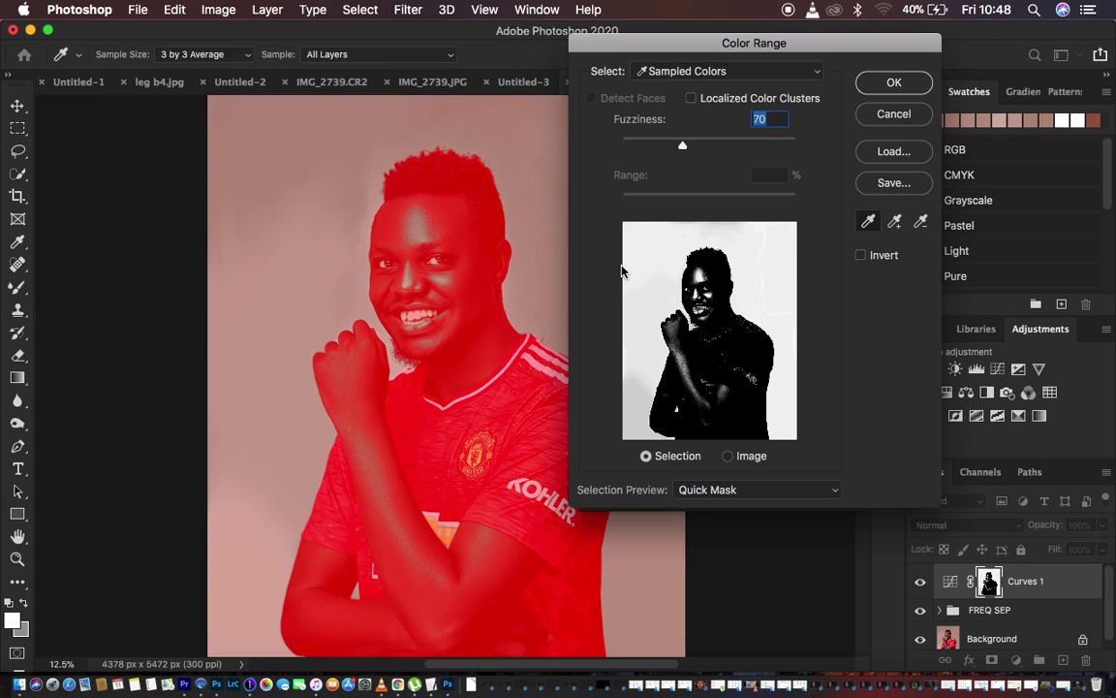
click(688, 73)
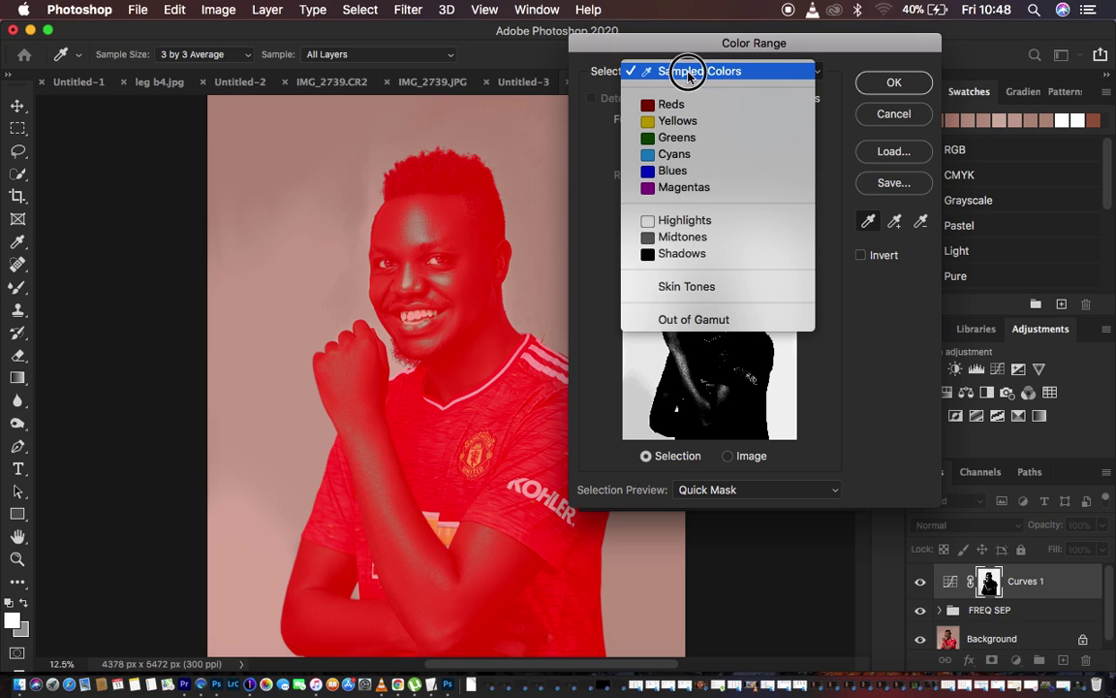
click(688, 73)
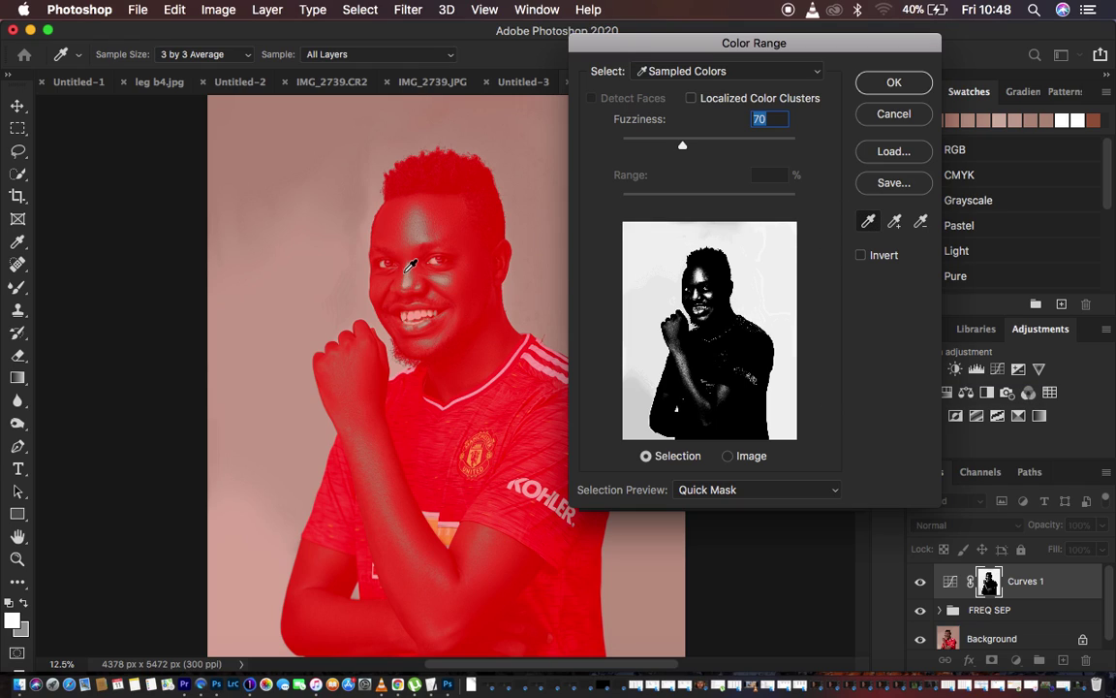
click(420, 227)
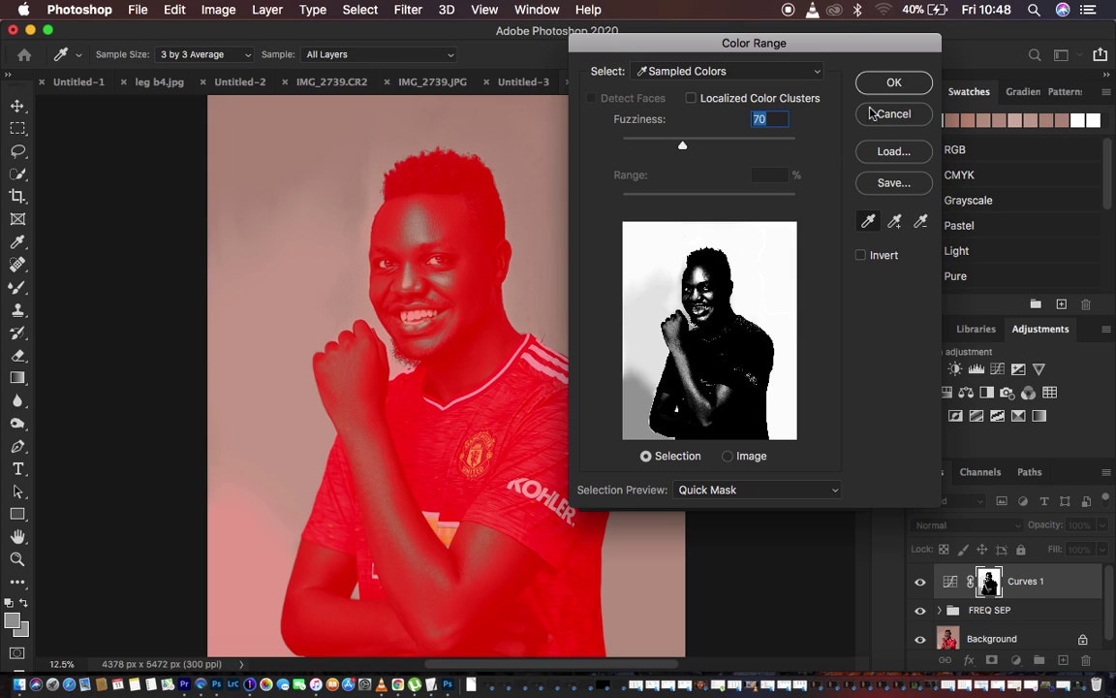
mouse_move(683, 147)
mouse_down()
mouse_move(705, 147)
mouse_move(691, 150)
mouse_up()
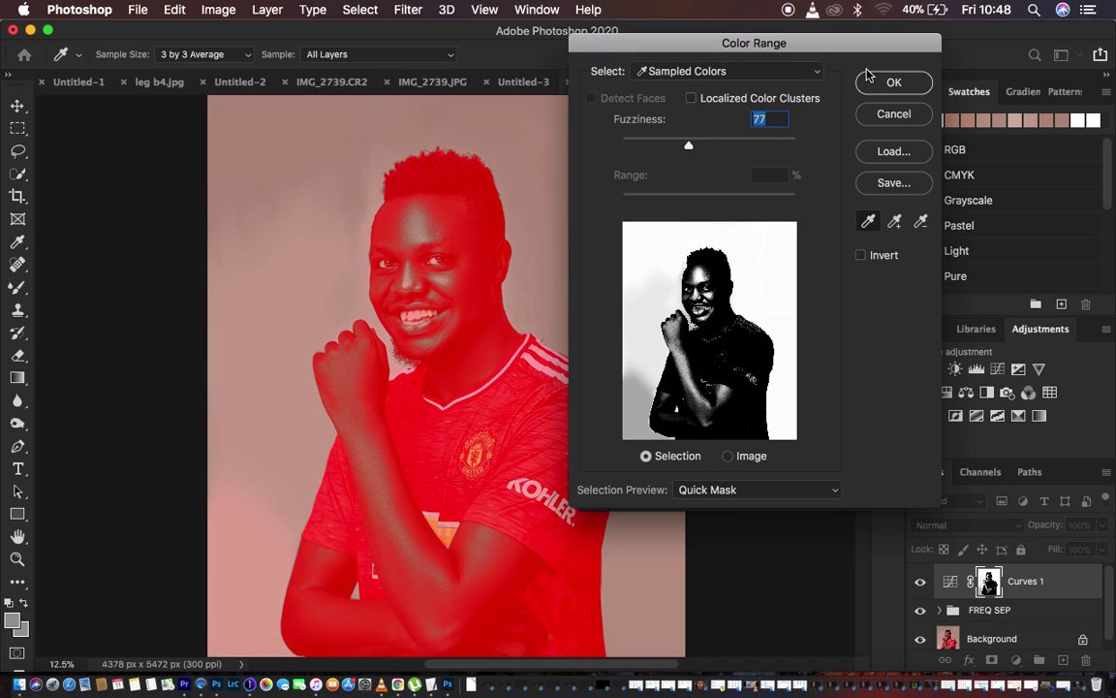
click(893, 88)
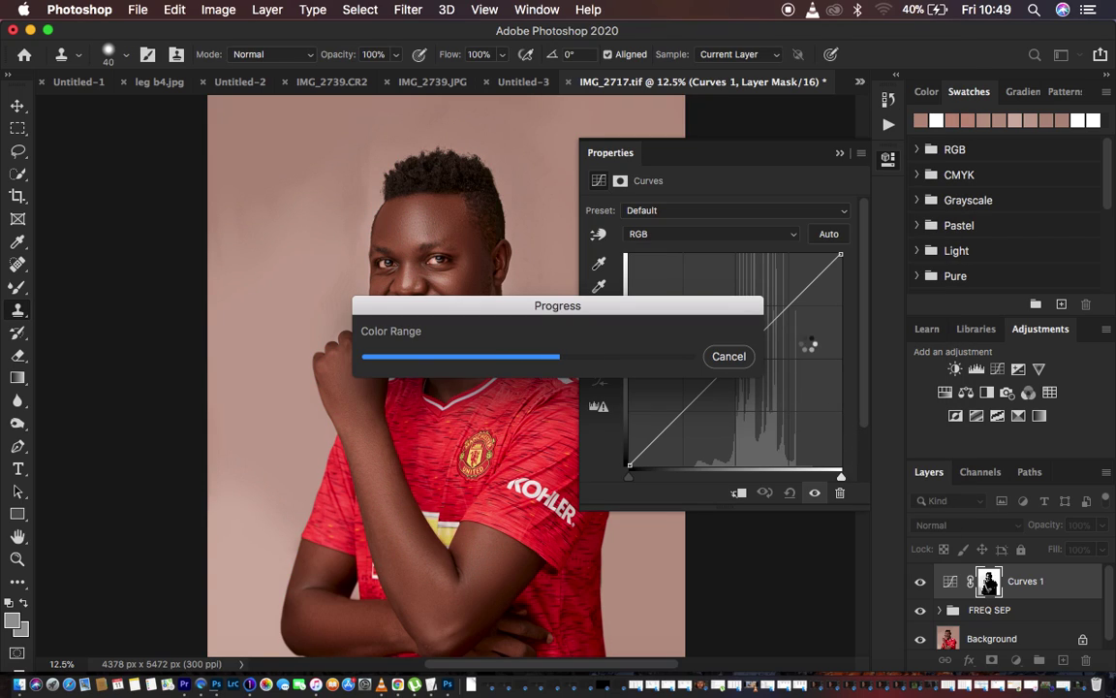
- Raise the midpoint of the RGB curve slightly and compare the image with the Curves layer hidden and shown
click(735, 355)
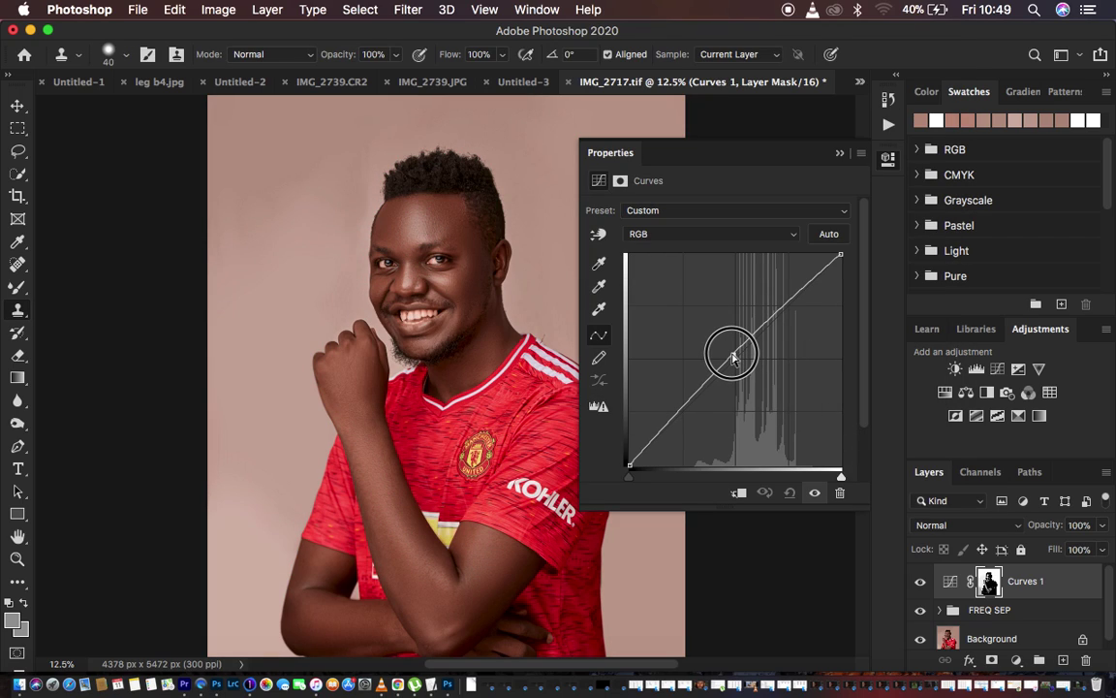
click(838, 152)
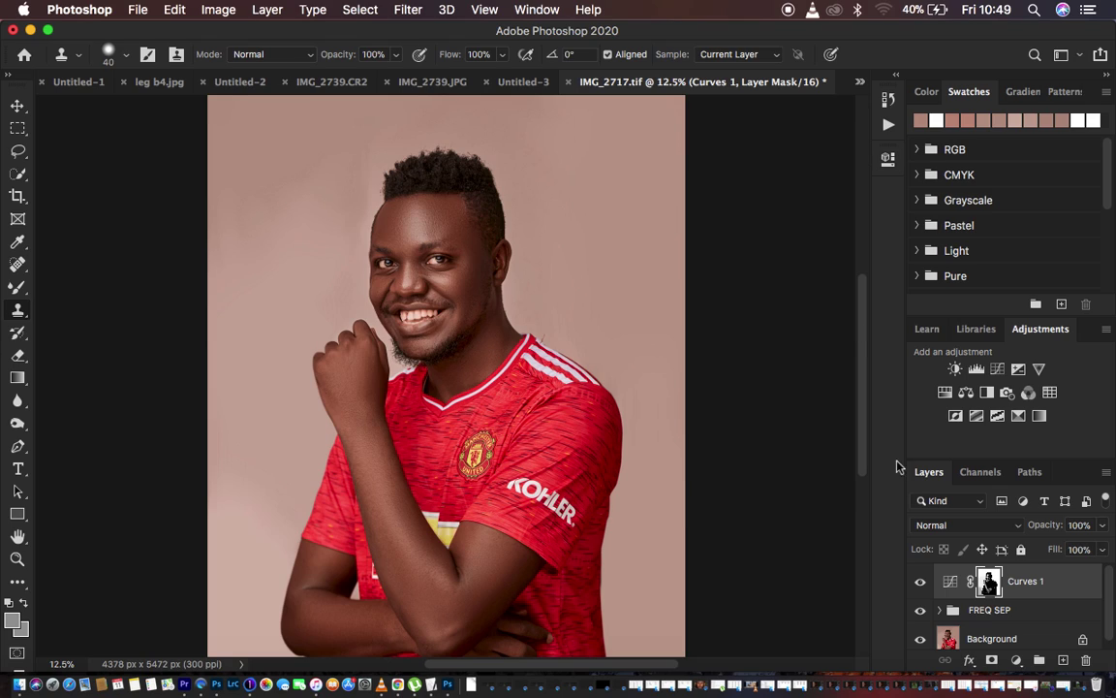
click(919, 581)
click(919, 582)
key(super+minus)
key(super+plus)
- Stamp all visible layers into a new merged layer and open it in the Camera Raw Filter
key(super+alt+shift+e)
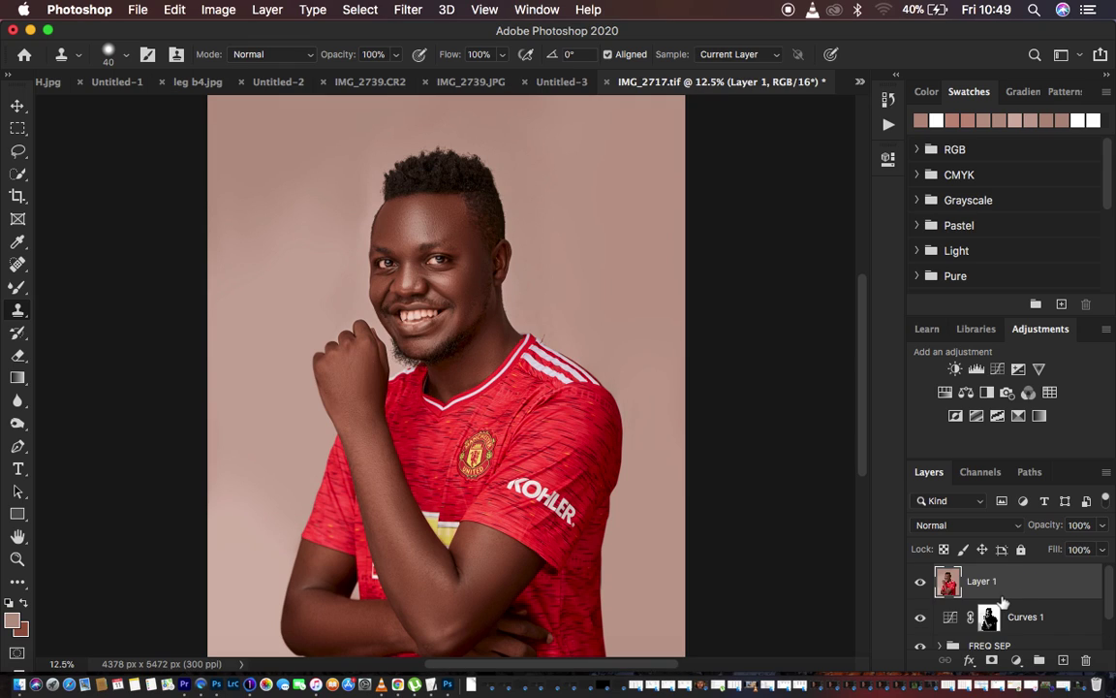
click(408, 10)
click(417, 118)
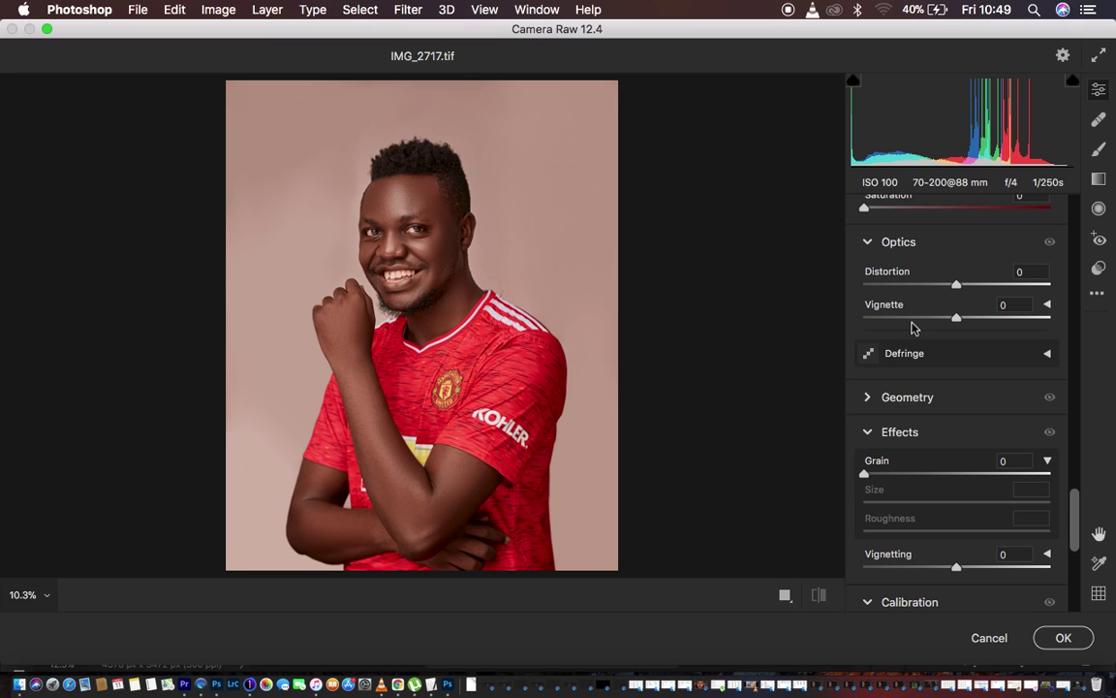
- In the Color Mixer, set the Oranges luminance to +7 and the Oranges saturation to -3
scroll(991, 371, down, 6)
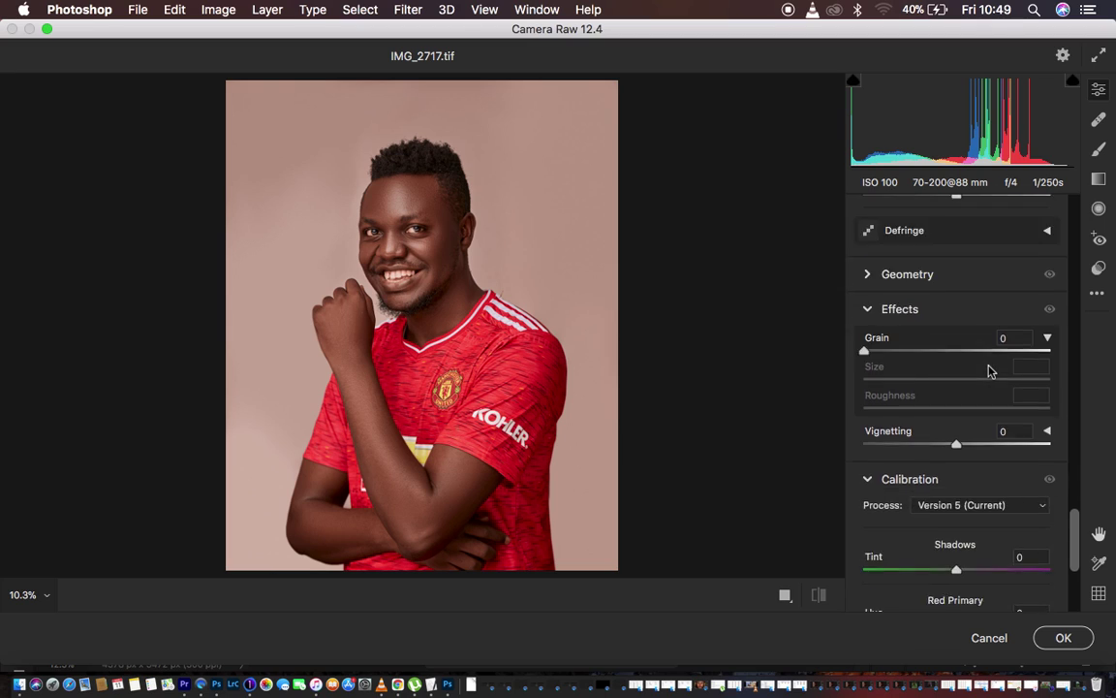
scroll(990, 371, up, 10)
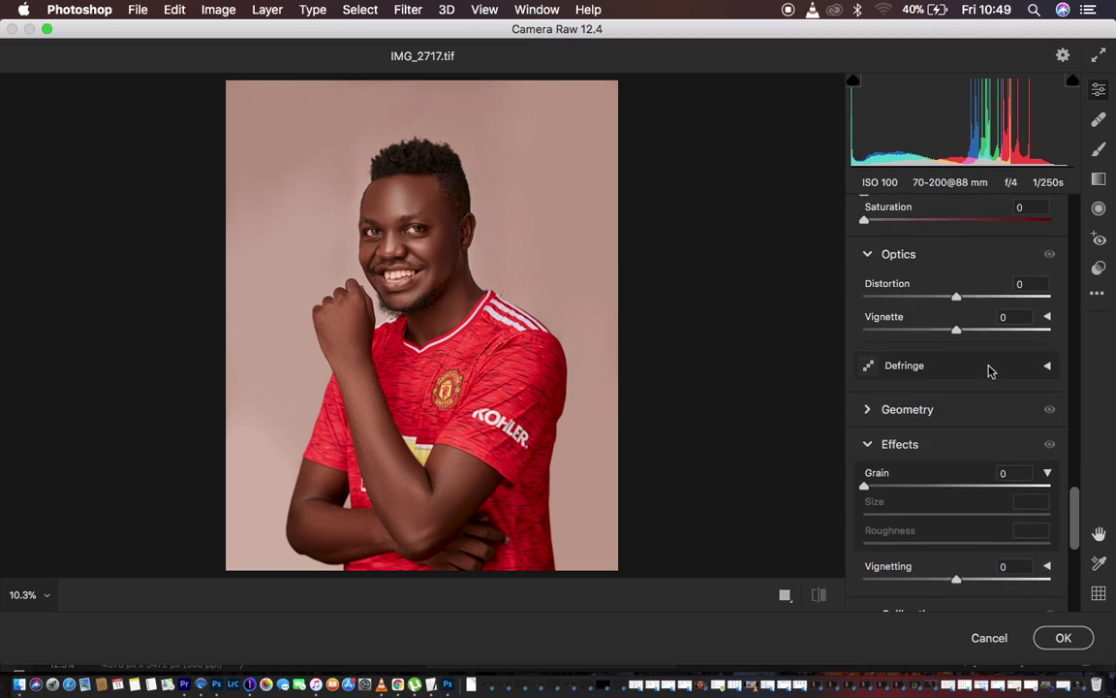
scroll(990, 371, up, 4)
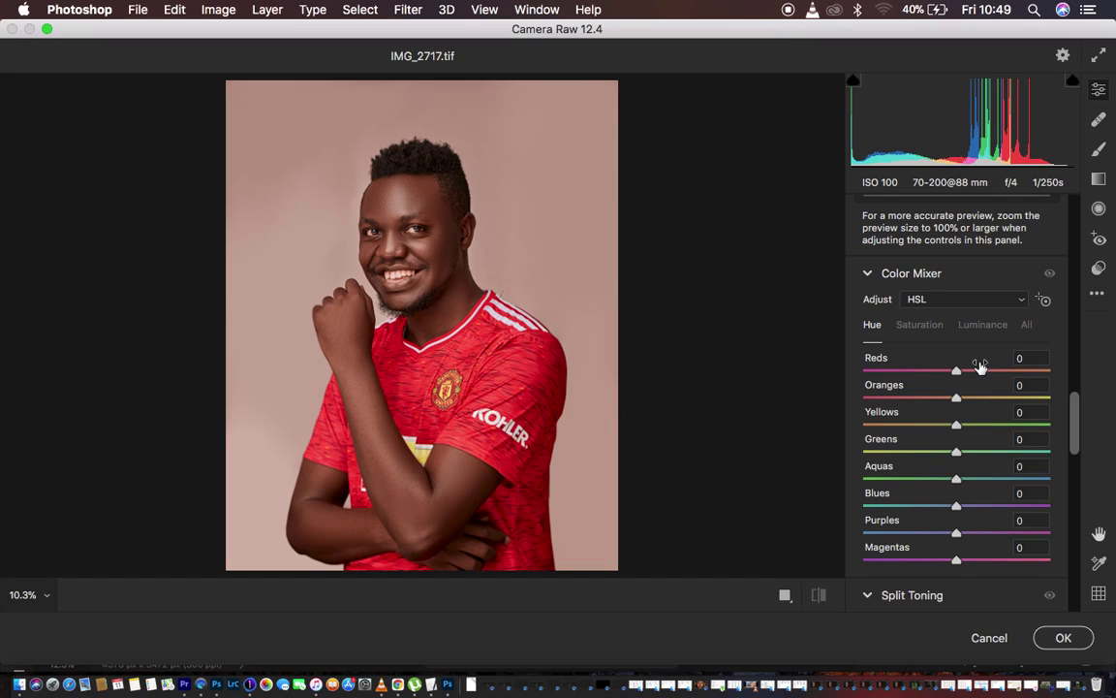
click(983, 325)
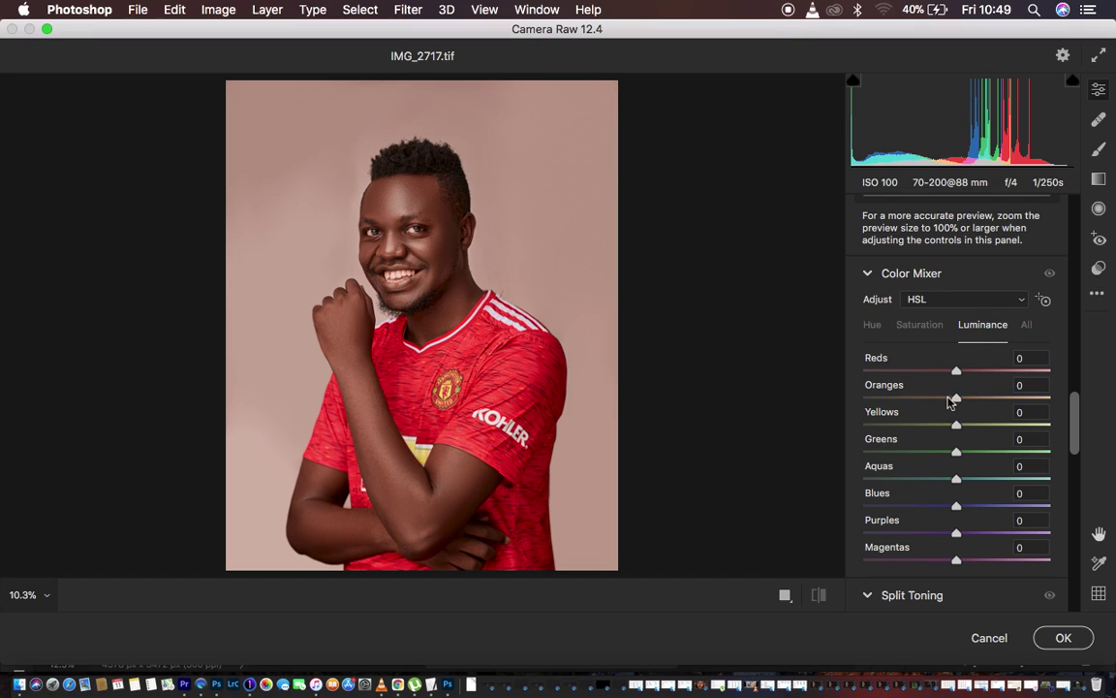
drag(958, 402, 964, 400)
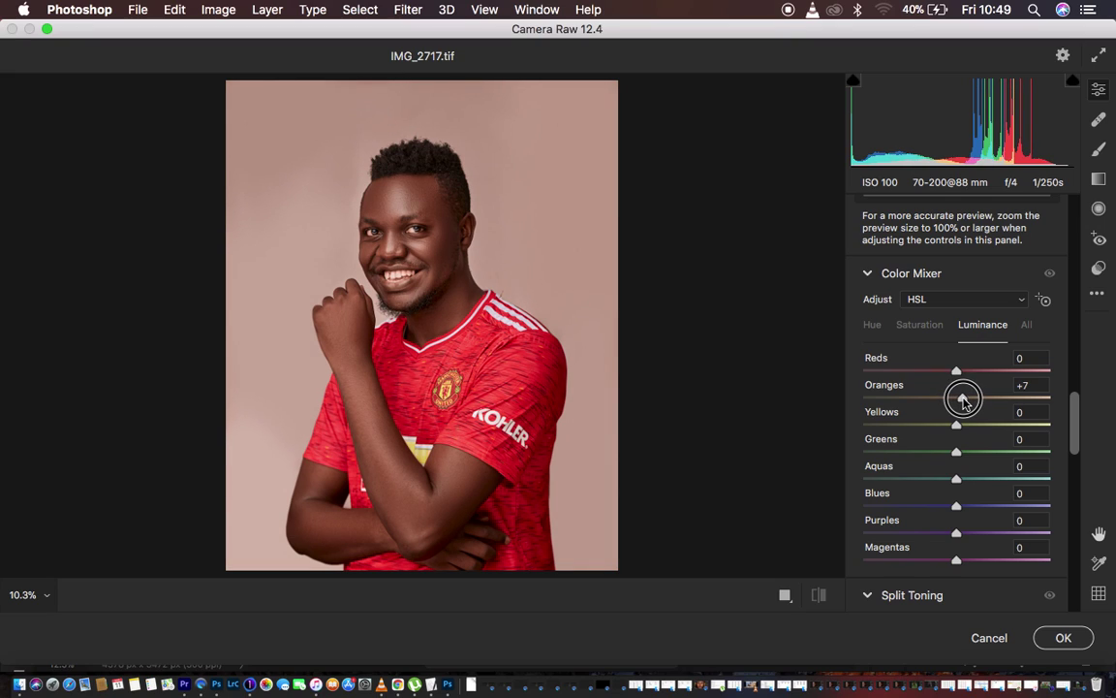
drag(964, 401, 964, 400)
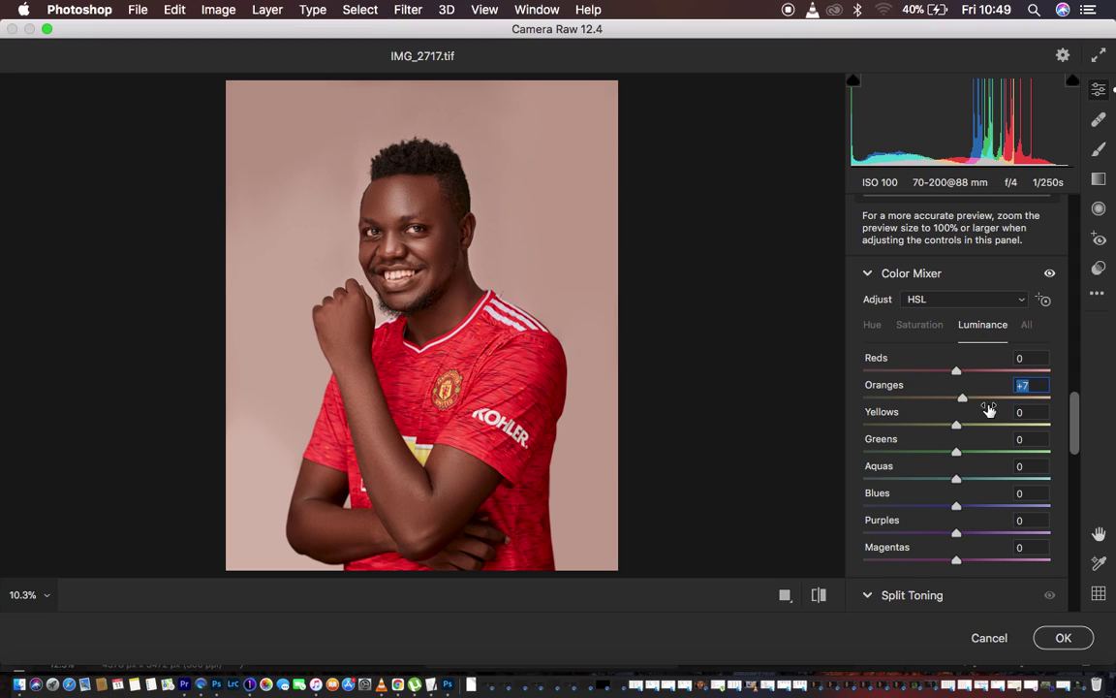
click(928, 330)
drag(957, 397, 956, 403)
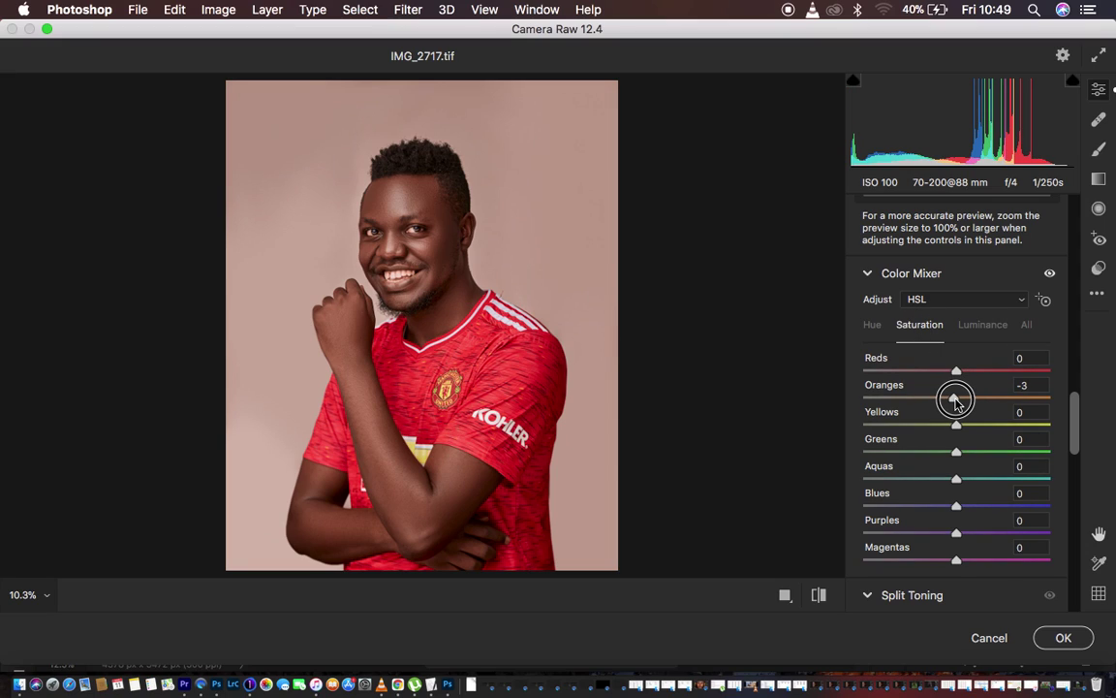
- Shift the Color Mixer hues, setting Oranges to +7 and Reds to +3
click(872, 326)
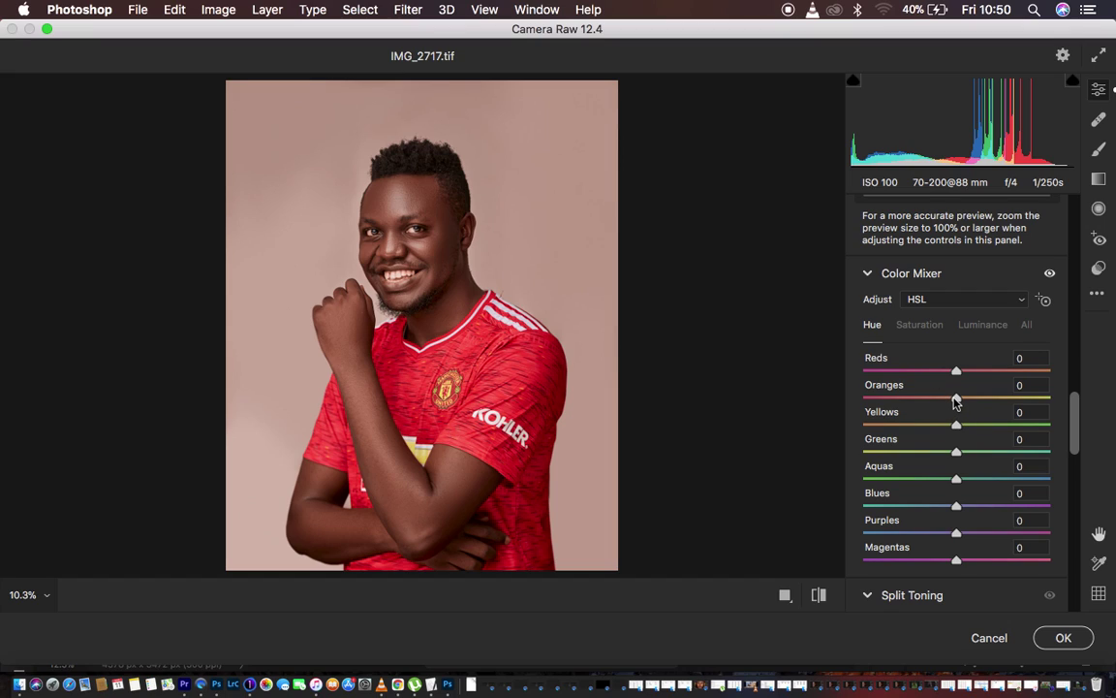
drag(955, 397, 962, 375)
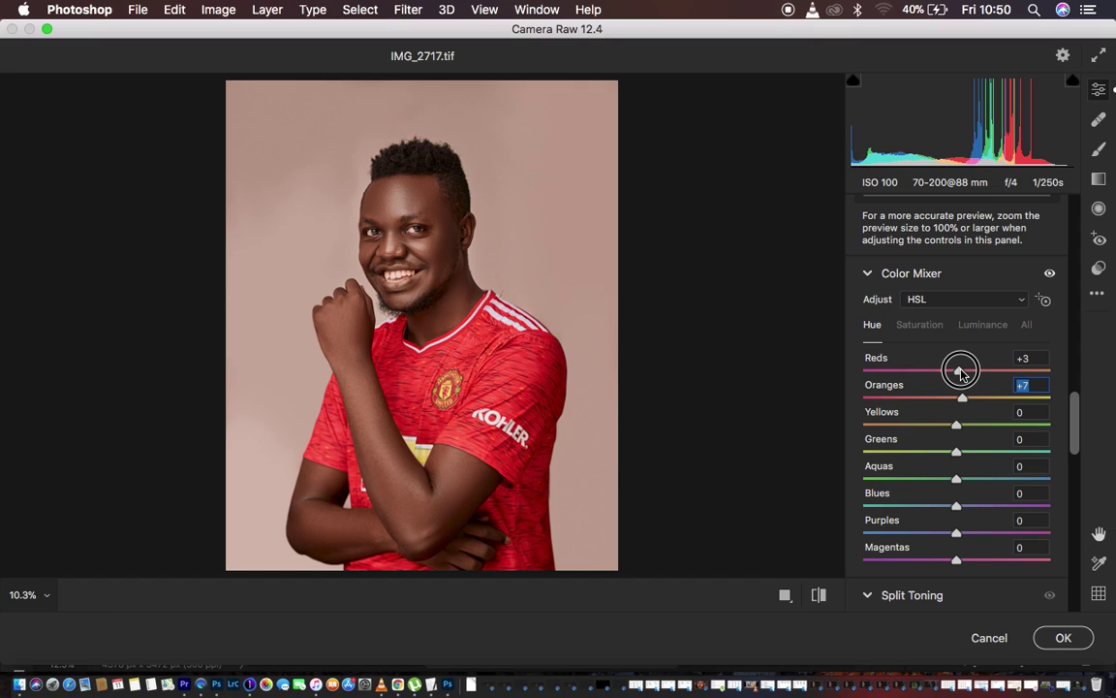
drag(962, 371, 959, 371)
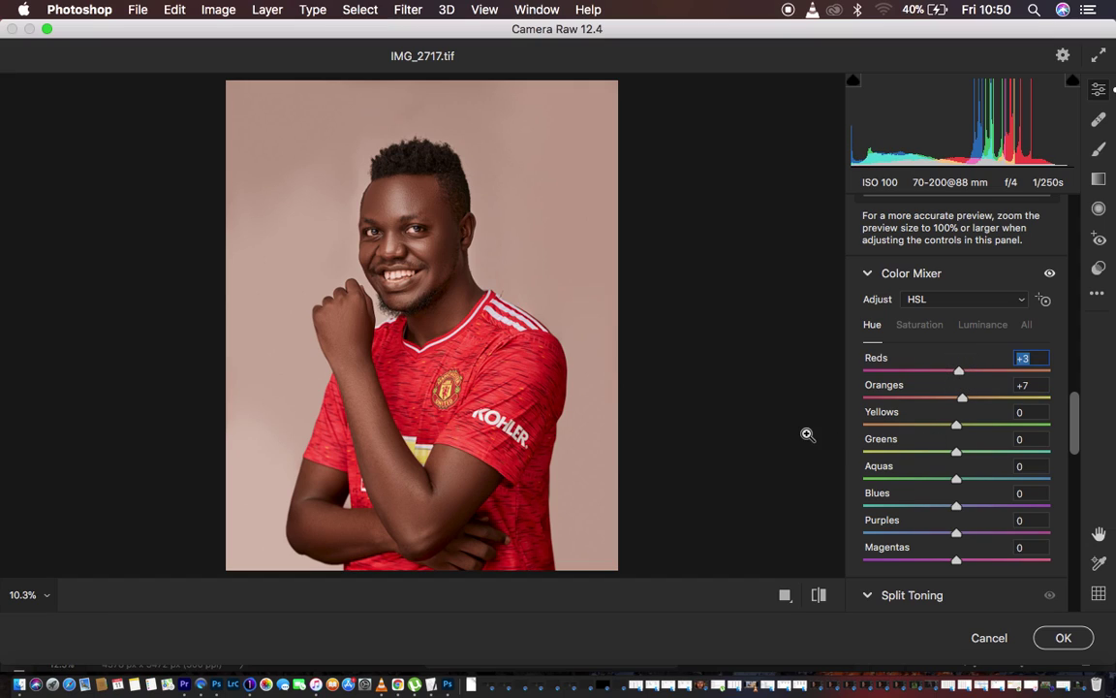
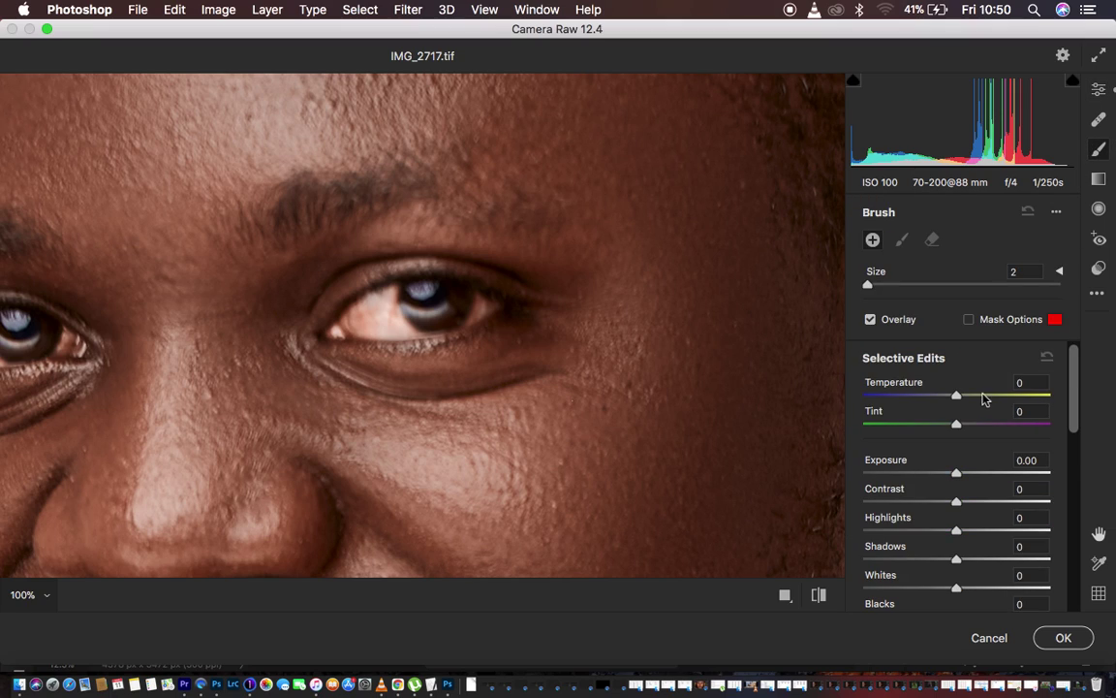
- Prepare the local adjustment brush for whitening with a slightly cooler Temperature and a Saturation of -42
drag(955, 397, 947, 398)
drag(957, 428, 1011, 428)
drag(1074, 407, 1074, 441)
drag(957, 436, 958, 436)
drag(960, 493, 965, 502)
drag(1074, 427, 1075, 511)
drag(989, 503, 916, 504)
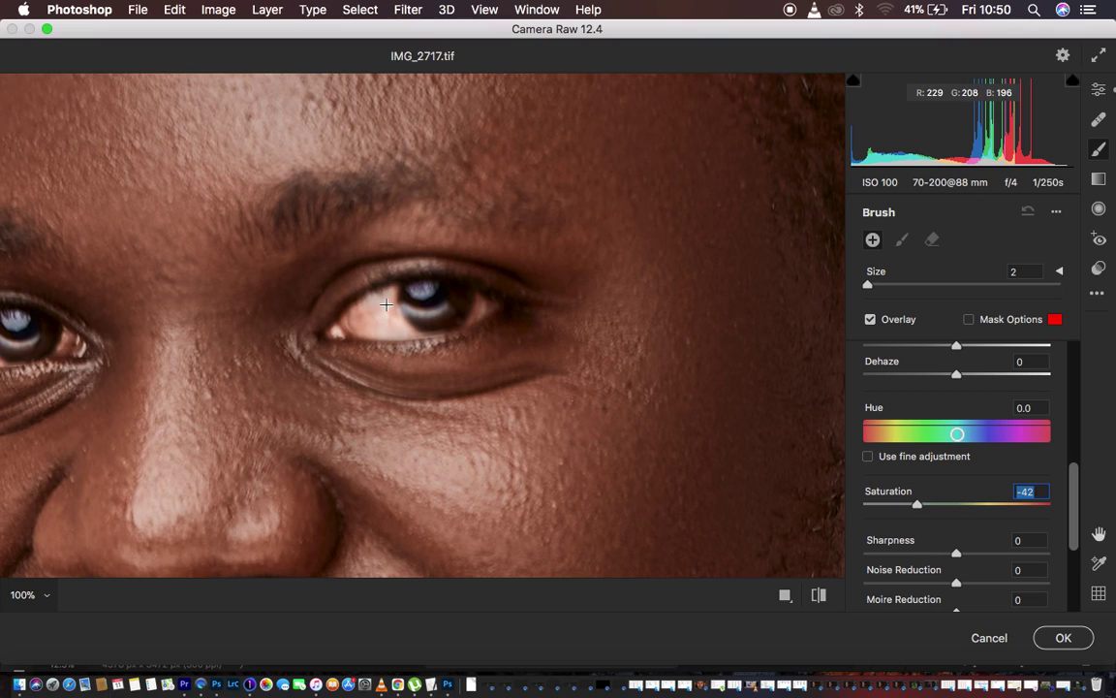
- Paint the desaturating brush adjustment over the whites of both eyes with a size 3 brush
mouse_move(387, 306)
mouse_down()
mouse_move(379, 300)
mouse_move(399, 318)
mouse_move(383, 314)
mouse_move(478, 306)
mouse_move(421, 321)
mouse_move(369, 302)
mouse_move(398, 319)
mouse_move(434, 310)
mouse_up()
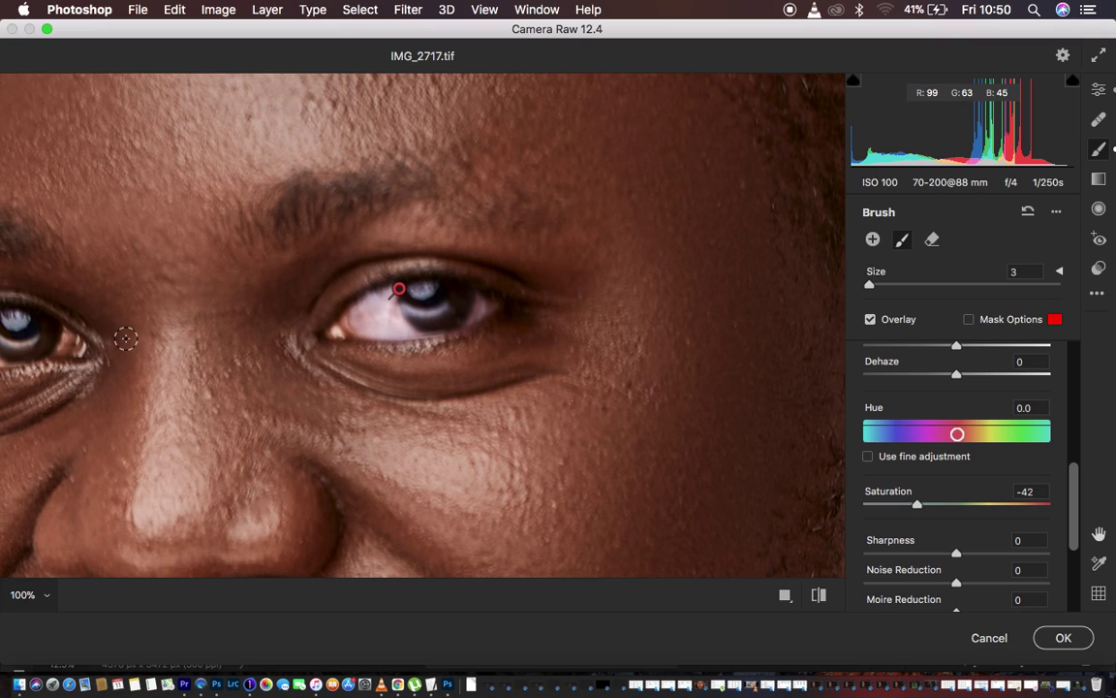
drag(70, 284, 336, 315)
mouse_move(257, 319)
mouse_down()
mouse_move(236, 341)
mouse_move(224, 332)
mouse_move(237, 322)
mouse_move(241, 346)
mouse_move(261, 329)
mouse_move(308, 335)
mouse_move(199, 310)
mouse_up()
- Paint the same brush adjustment over the upper and lower teeth, reducing the brush size to 1
drag(541, 441, 536, 150)
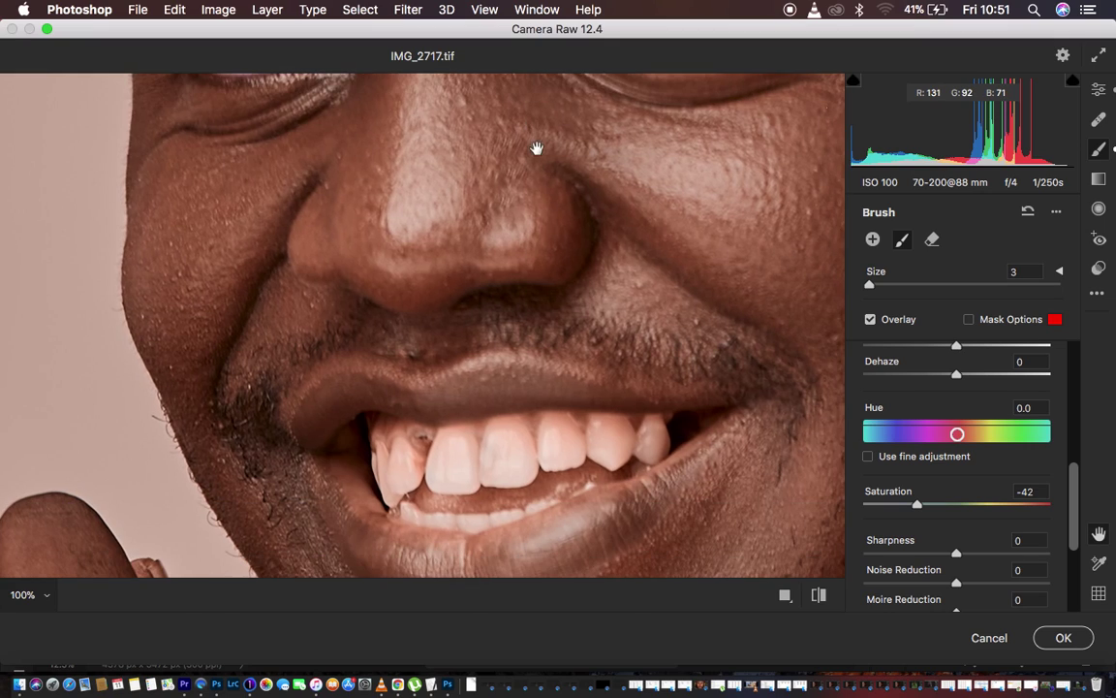
alt+super+click(451, 443)
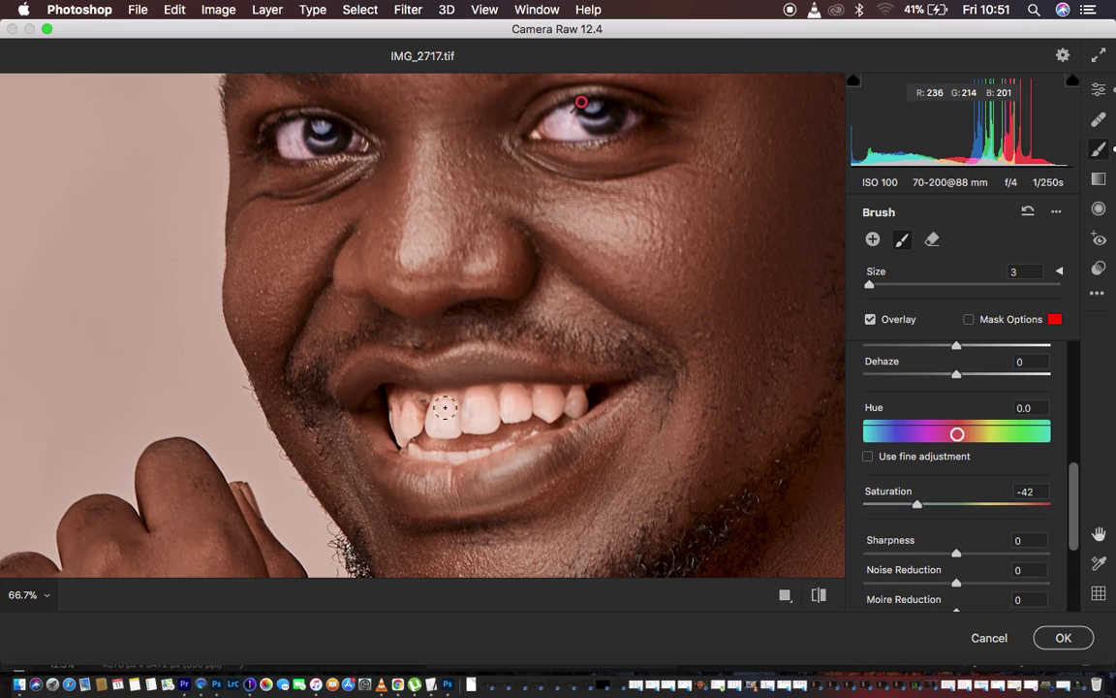
mouse_move(441, 423)
mouse_down()
mouse_move(467, 406)
mouse_move(576, 398)
mouse_move(404, 423)
mouse_move(401, 411)
mouse_move(407, 427)
mouse_move(416, 414)
mouse_move(515, 398)
mouse_move(482, 439)
mouse_move(411, 448)
mouse_move(443, 461)
mouse_move(419, 449)
mouse_move(458, 458)
mouse_move(506, 449)
mouse_move(428, 456)
mouse_move(399, 433)
mouse_move(416, 414)
mouse_move(444, 419)
mouse_up()
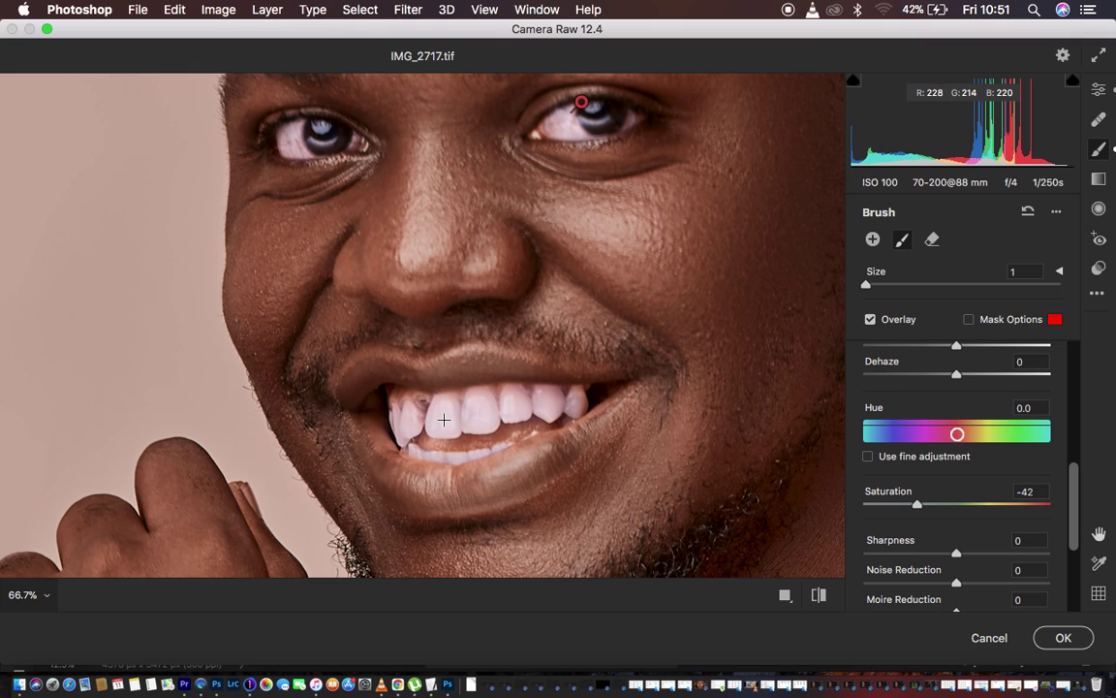
- Soften the whitening of the eyes and teeth by setting the brush adjustment's Saturation to -34
alt+click(445, 420)
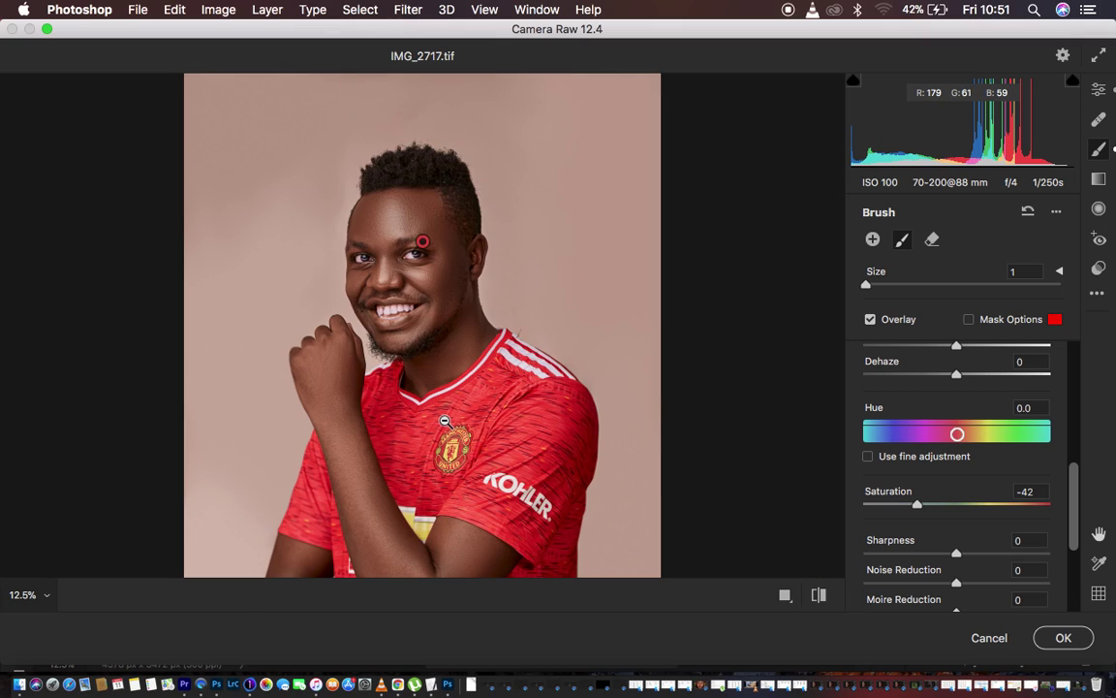
alt+click(445, 421)
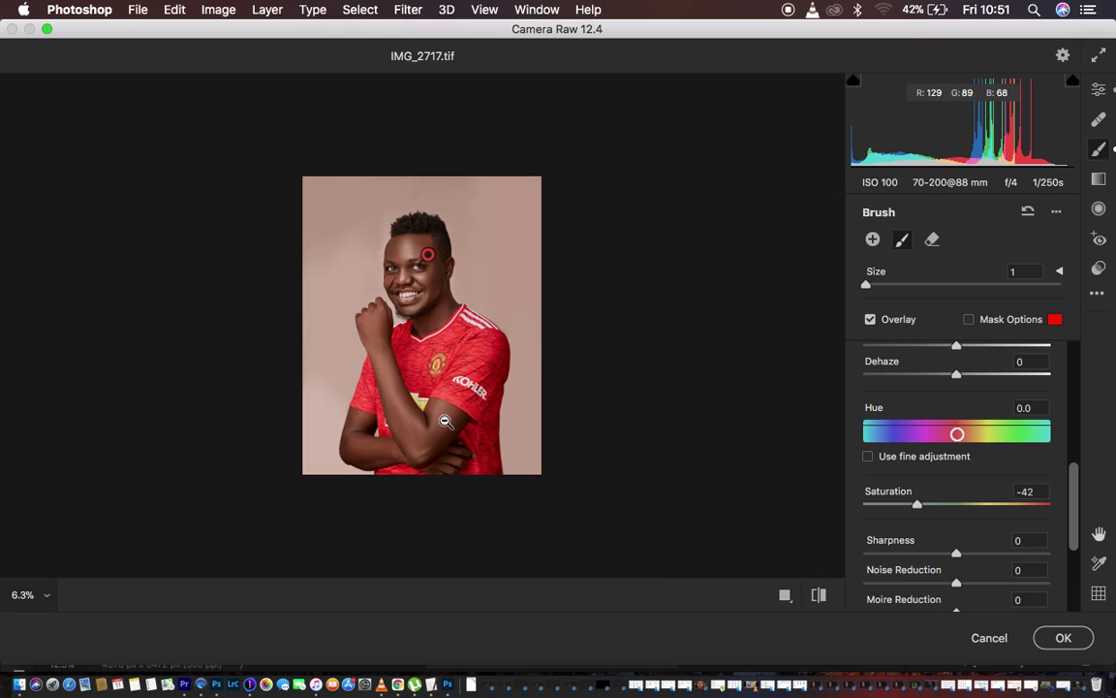
click(444, 420)
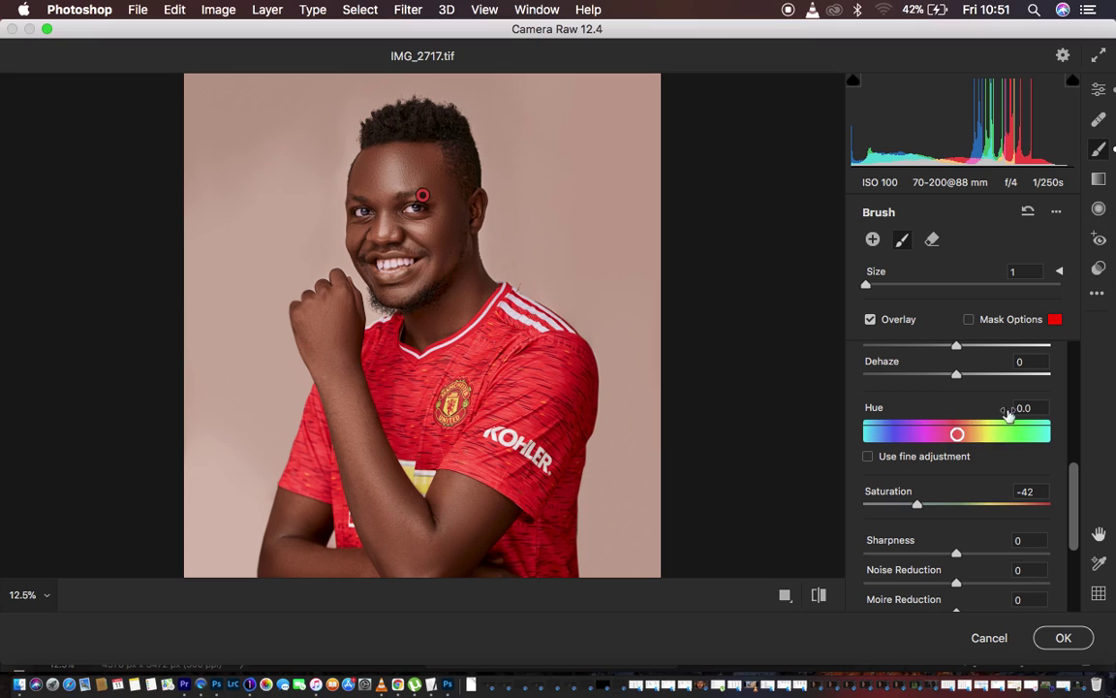
click(925, 505)
drag(926, 506, 925, 505)
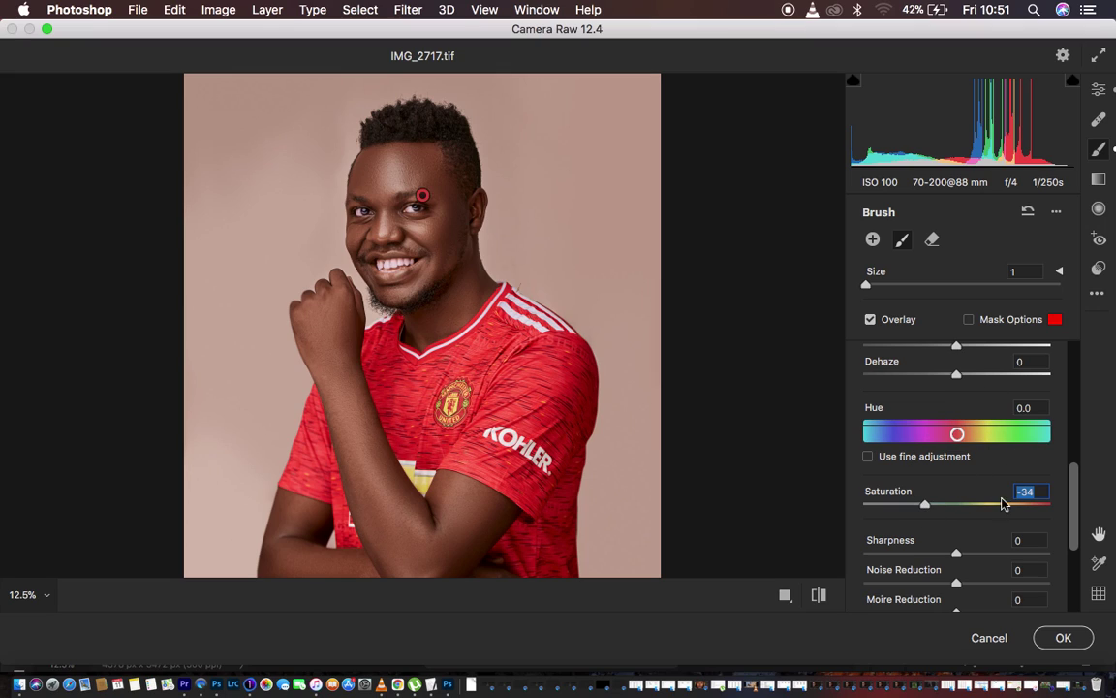
- Set the eye and teeth brush adjustment's Temperature to -11 and Tint to +31, apply the Camera Raw edits, and compare Layer 1 with and without them
scroll(1021, 424, up, 5)
scroll(1022, 424, up, 2)
drag(948, 395, 949, 397)
drag(1007, 430, 984, 429)
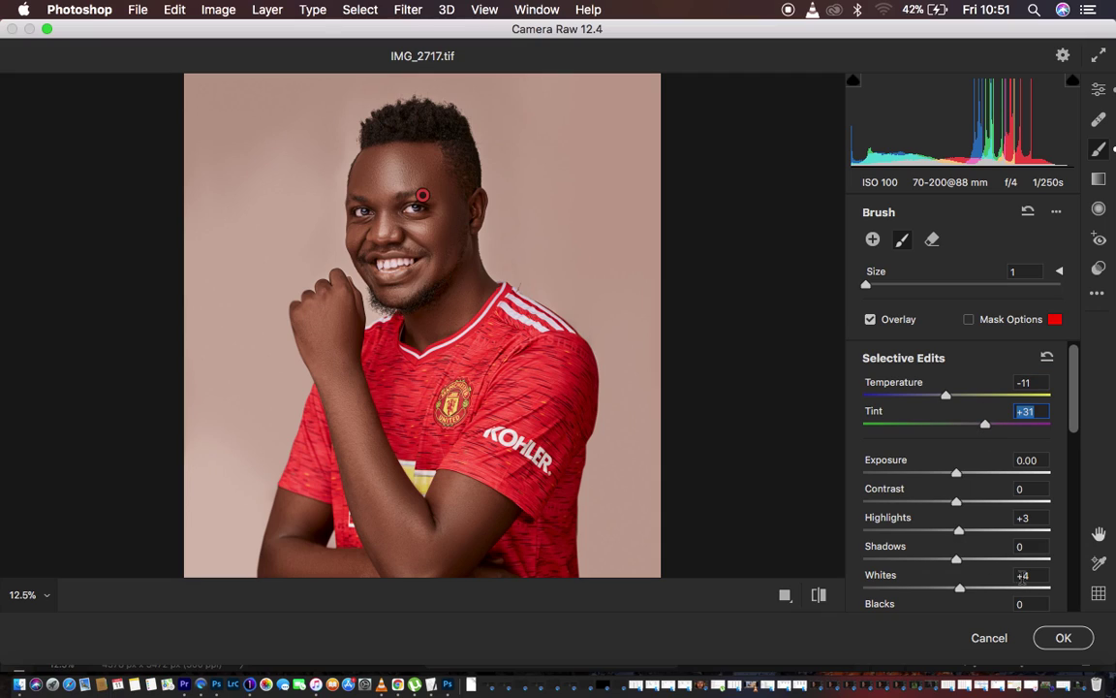
click(1062, 637)
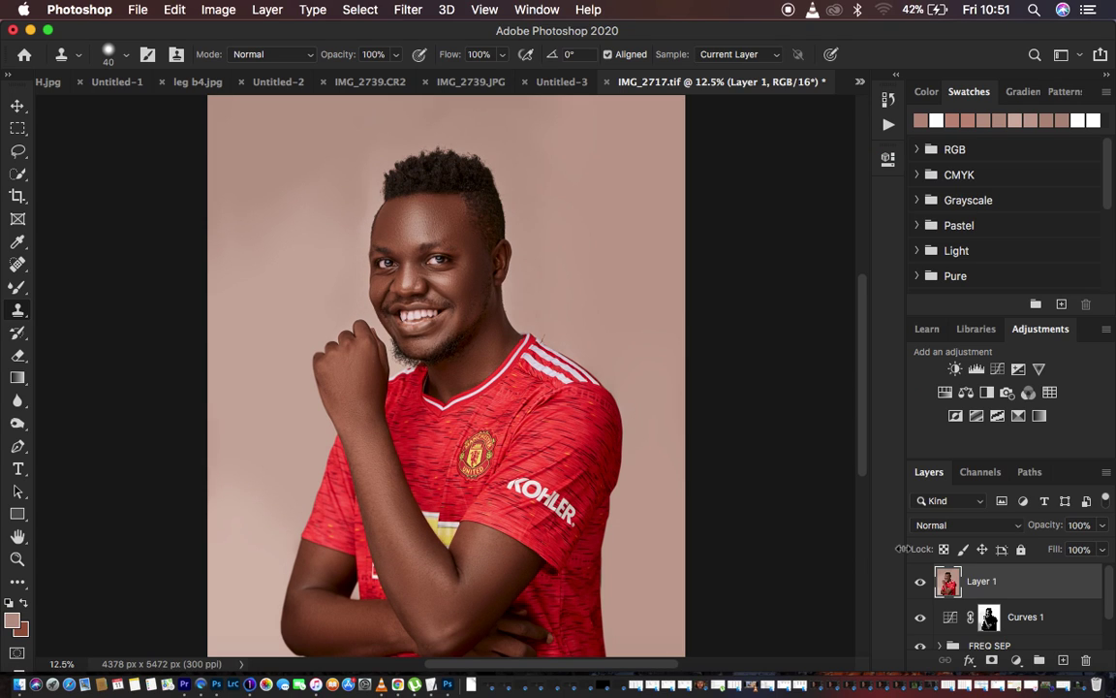
click(921, 582)
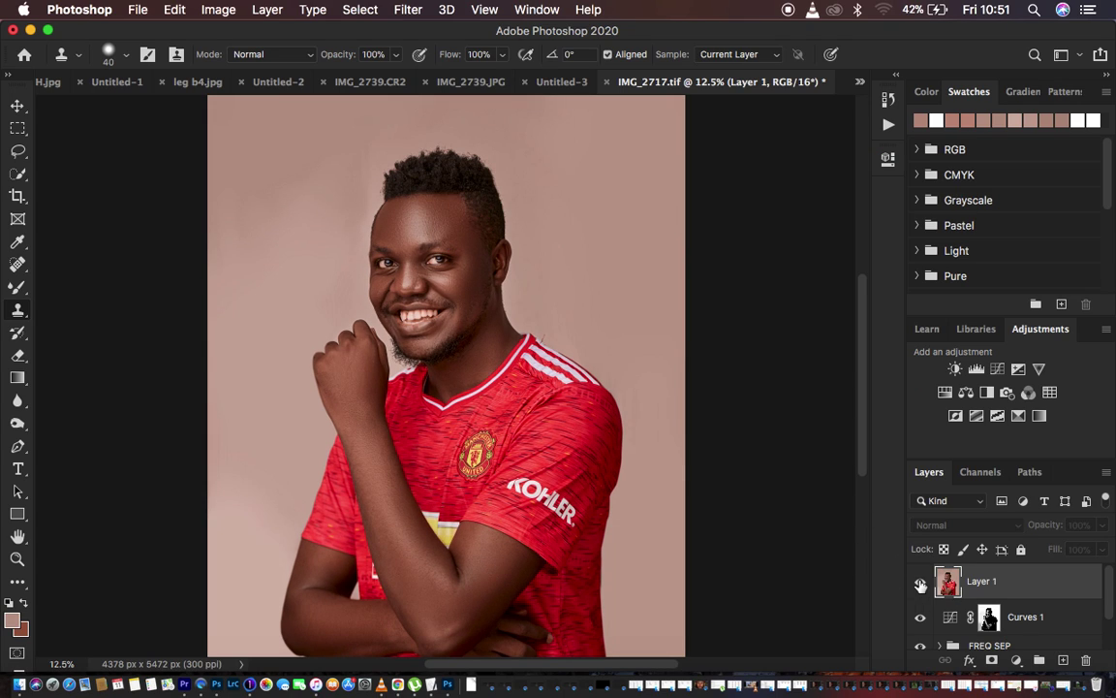
click(921, 582)
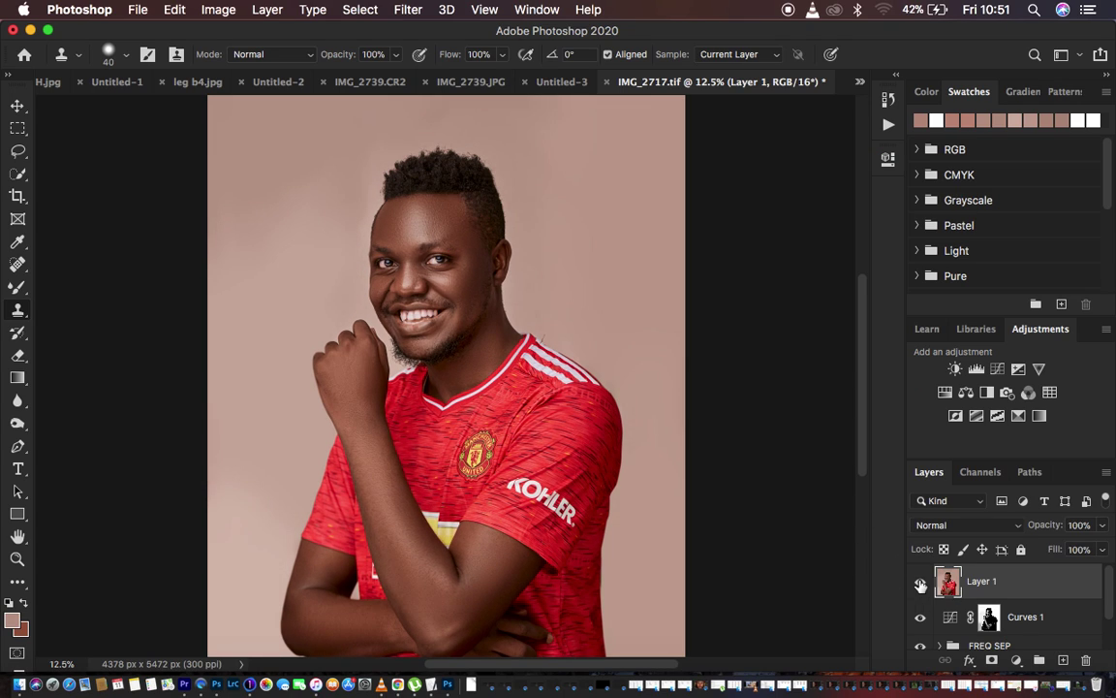
- Add a Hue/Saturation adjustment layer above Layer 1 and slightly lower the Saturation of the Reds
click(1019, 661)
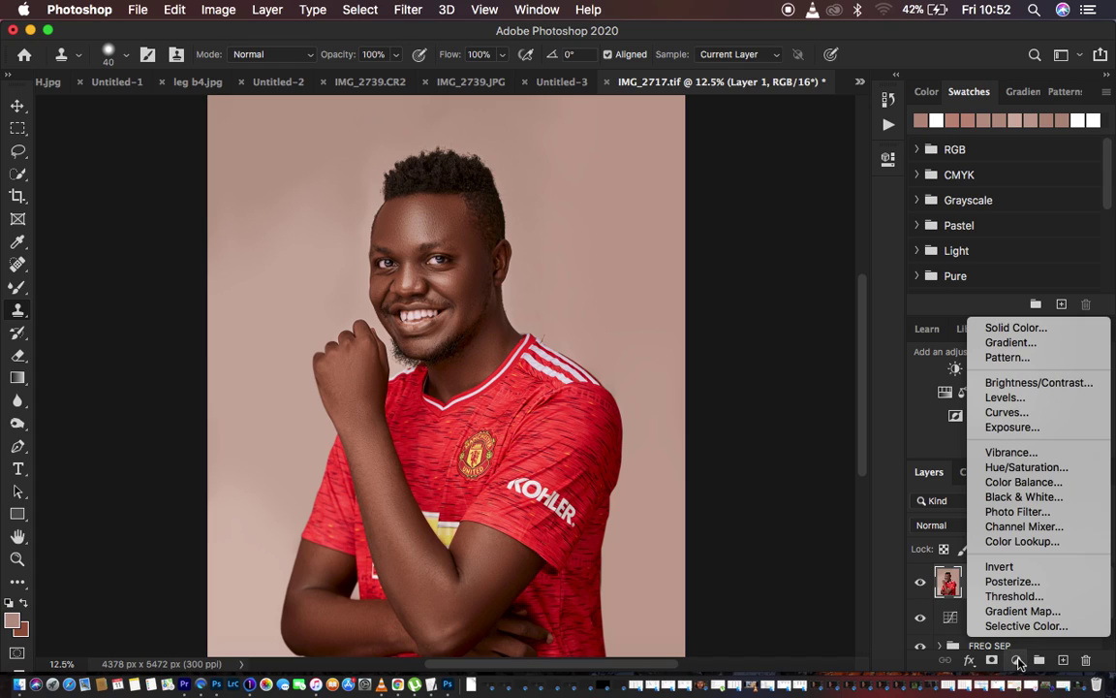
click(1027, 467)
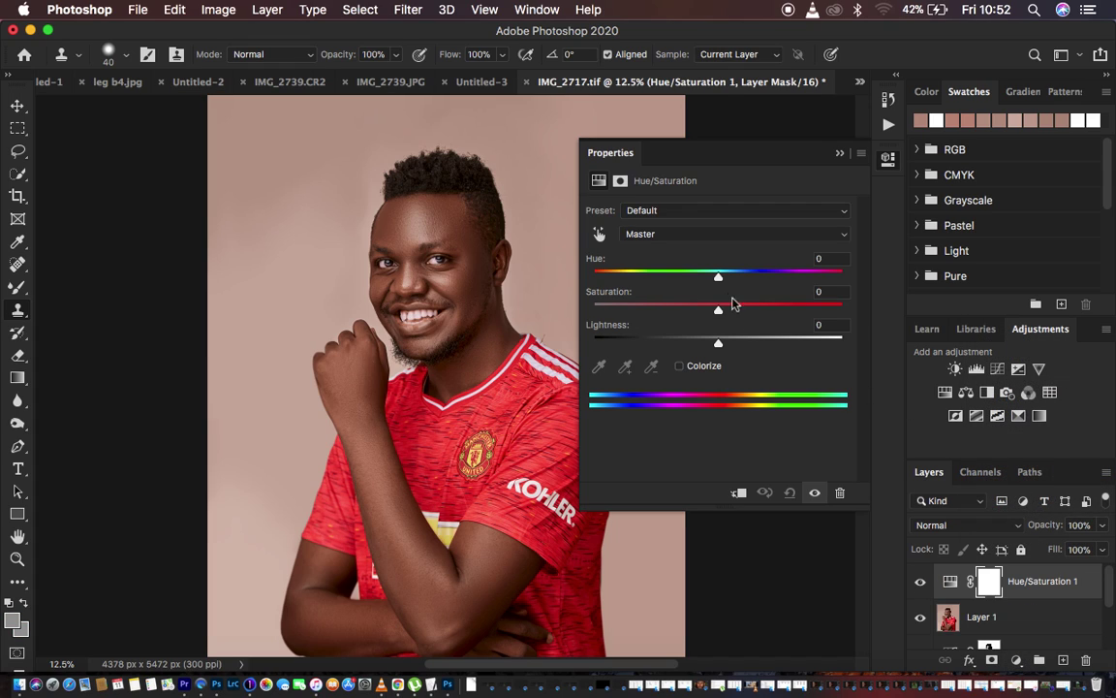
click(708, 240)
click(700, 247)
drag(719, 280, 716, 312)
- Set the Saturation of the Yellows to -9 in the Hue/Saturation adjustment
click(717, 233)
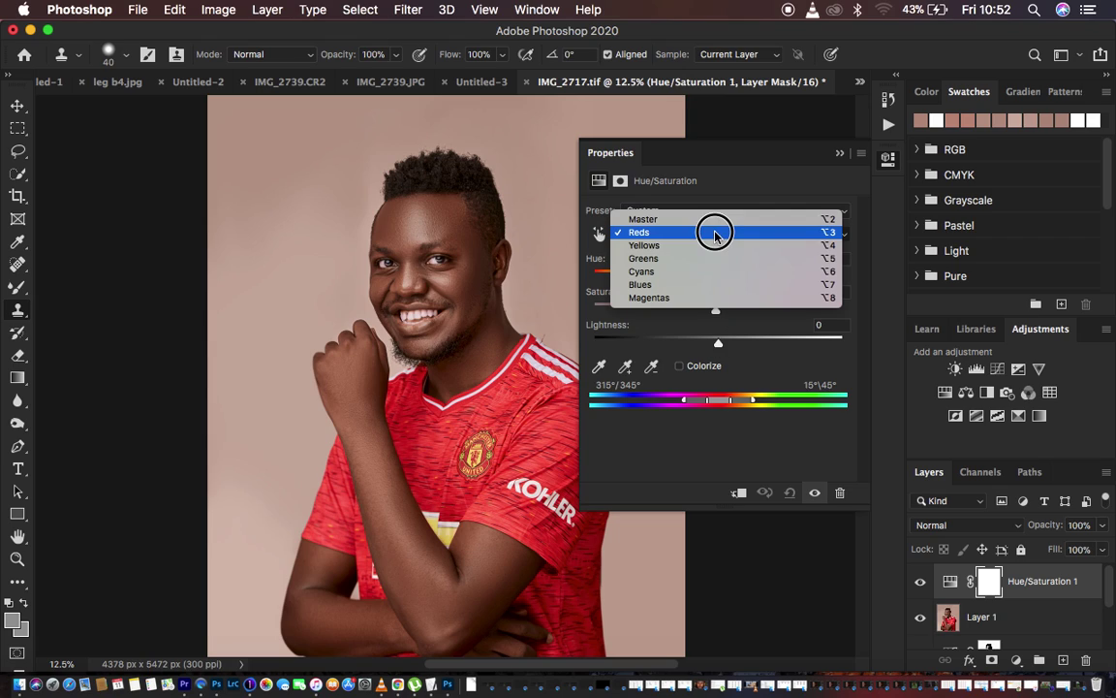
click(706, 245)
drag(718, 310, 707, 310)
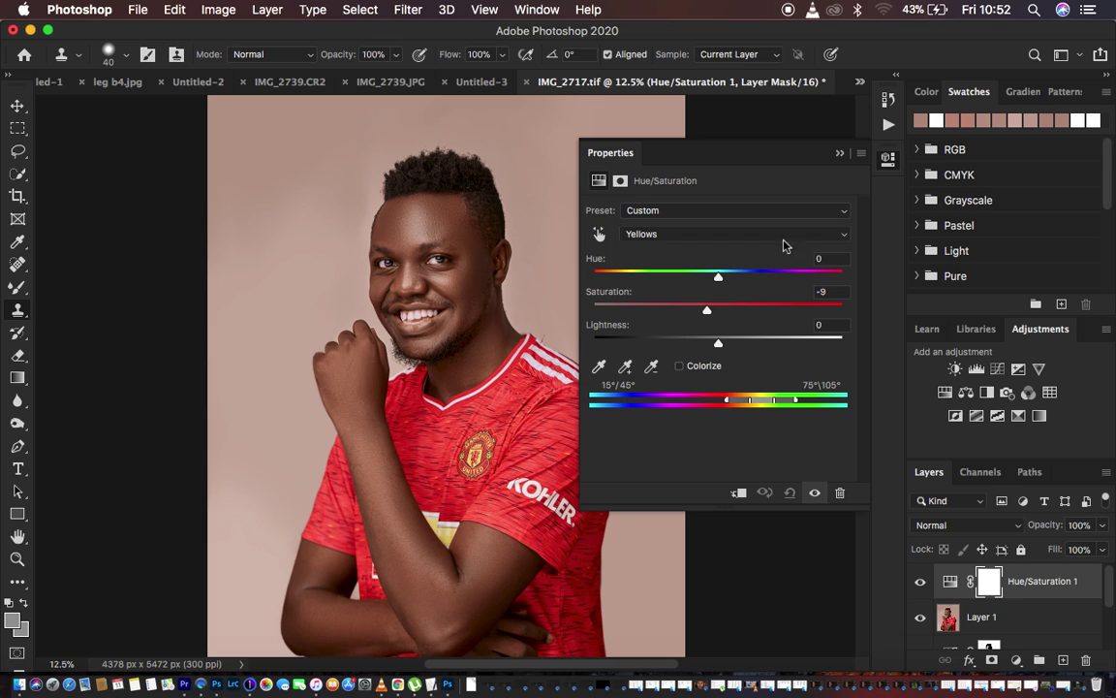
click(839, 153)
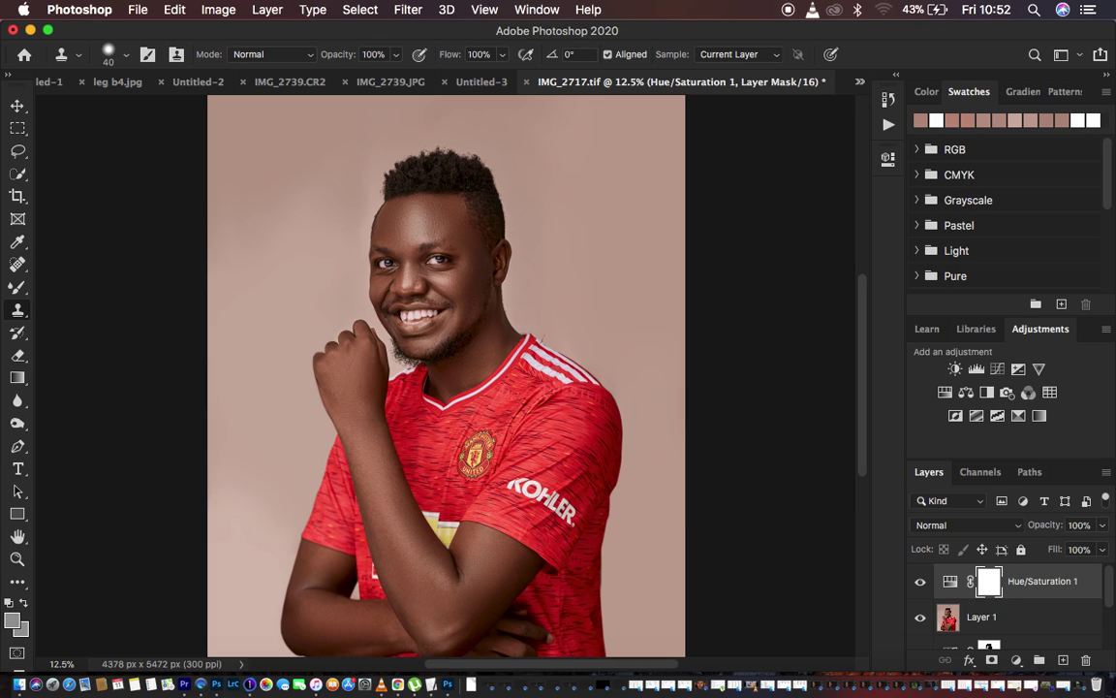
- Add a Black & White adjustment layer with the Multiply blend mode and 6% opacity
click(1014, 659)
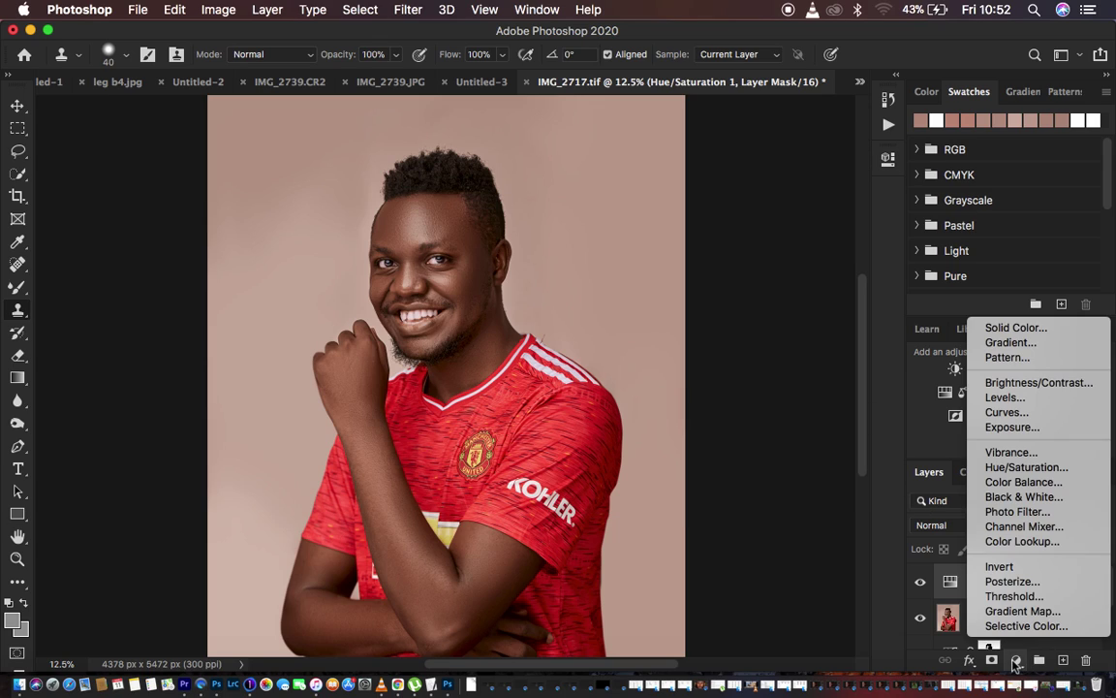
click(1013, 498)
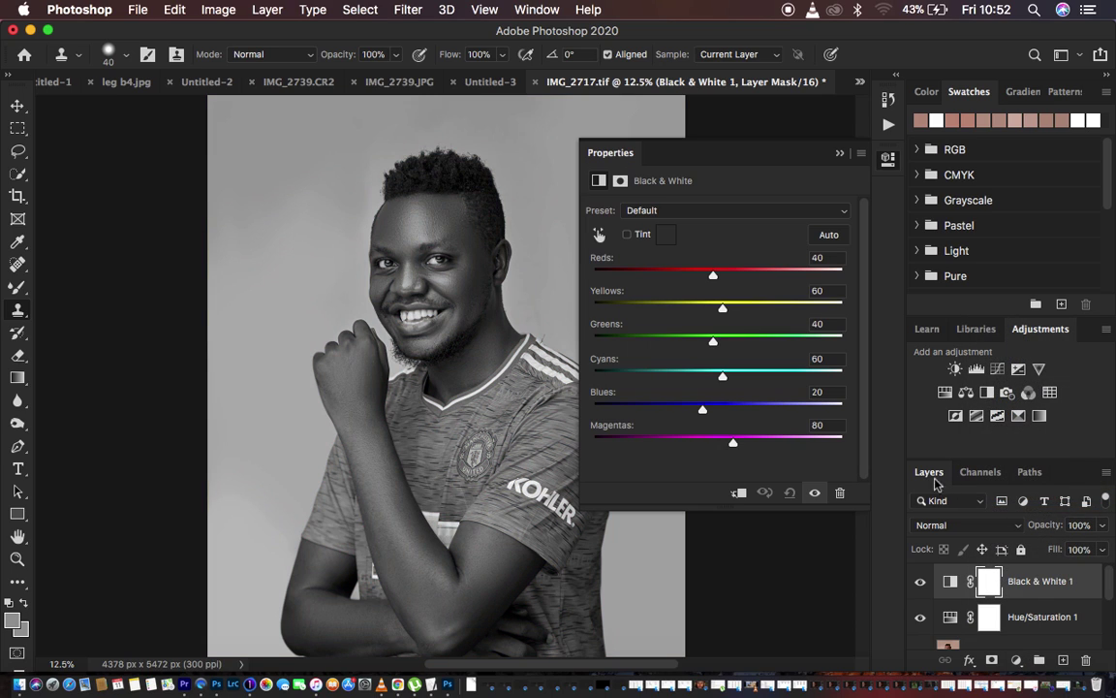
click(967, 525)
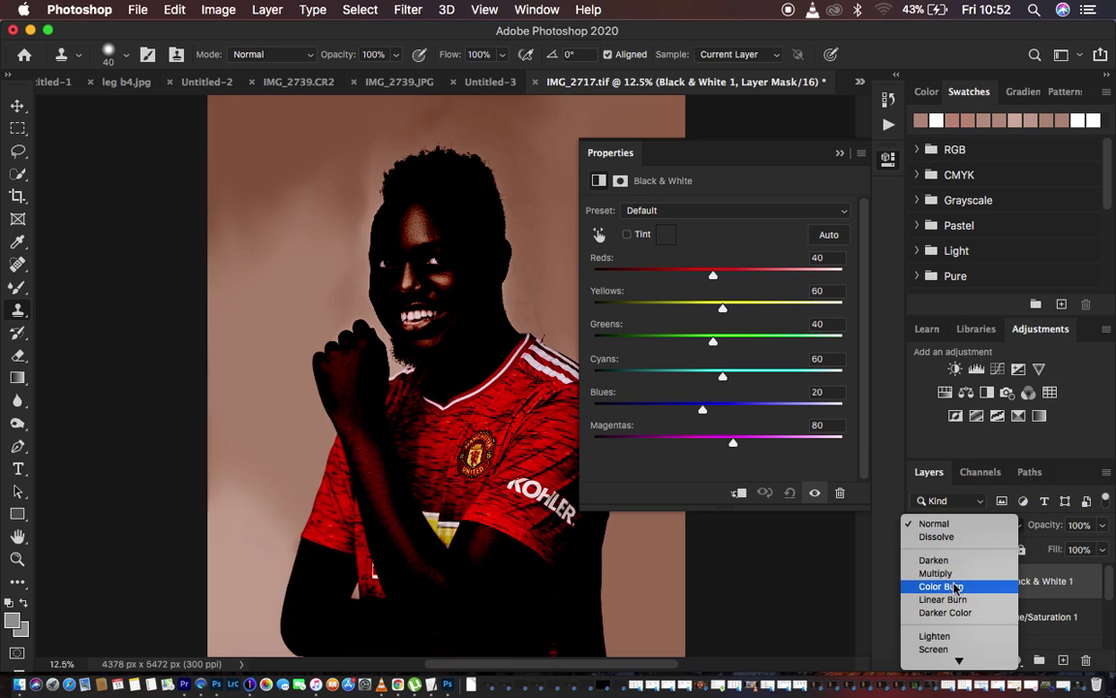
click(954, 579)
drag(1049, 525, 963, 534)
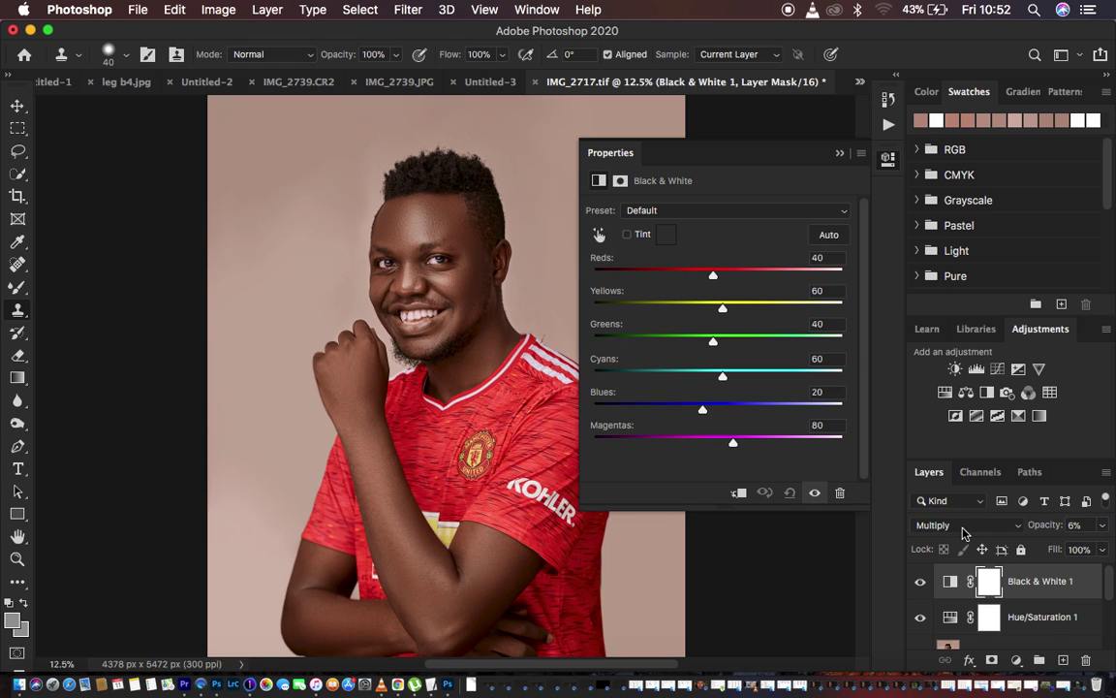
- Add a second Black & White adjustment layer in Normal blend mode and lower its opacity to 6%
click(1015, 660)
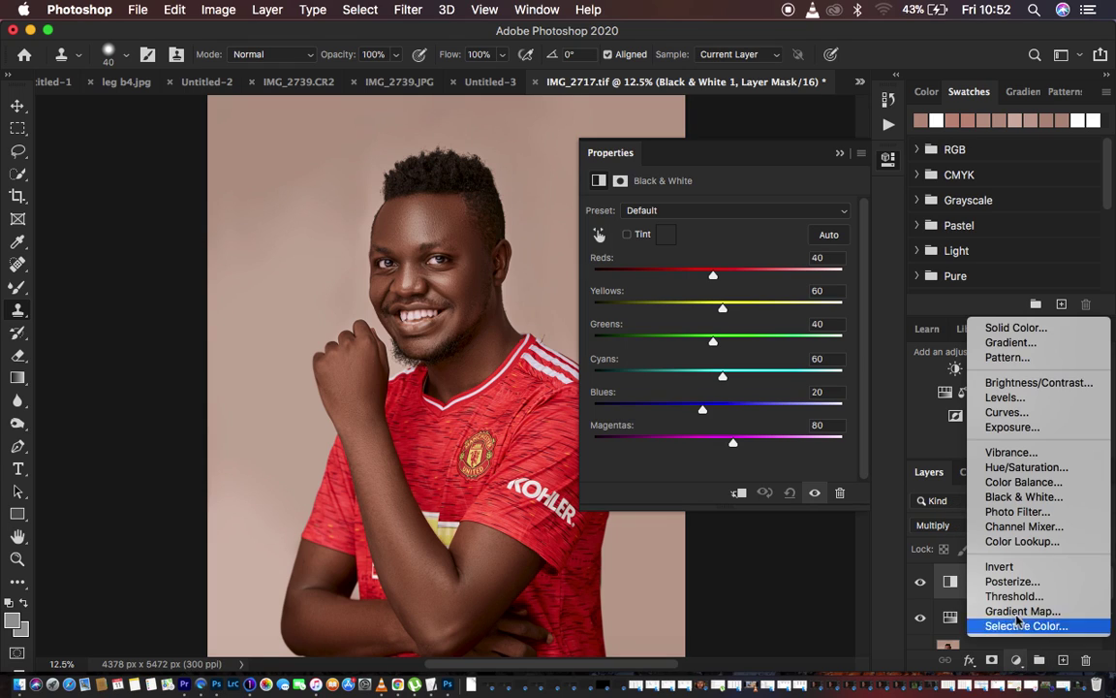
click(1015, 497)
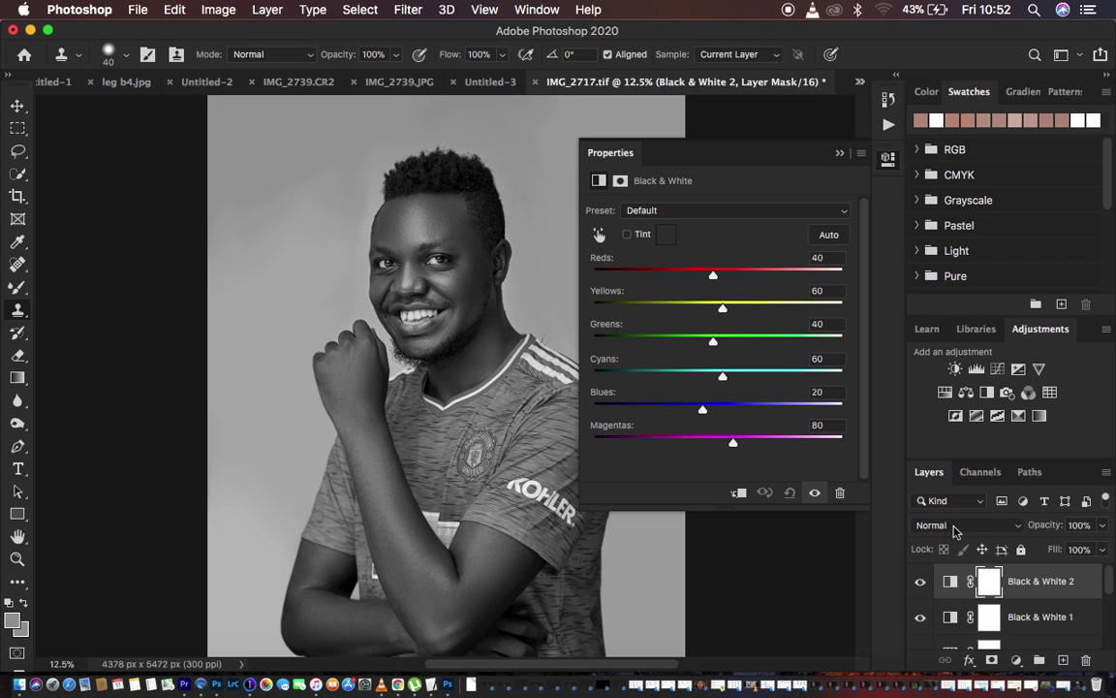
drag(1046, 531, 909, 523)
drag(1038, 524, 1046, 531)
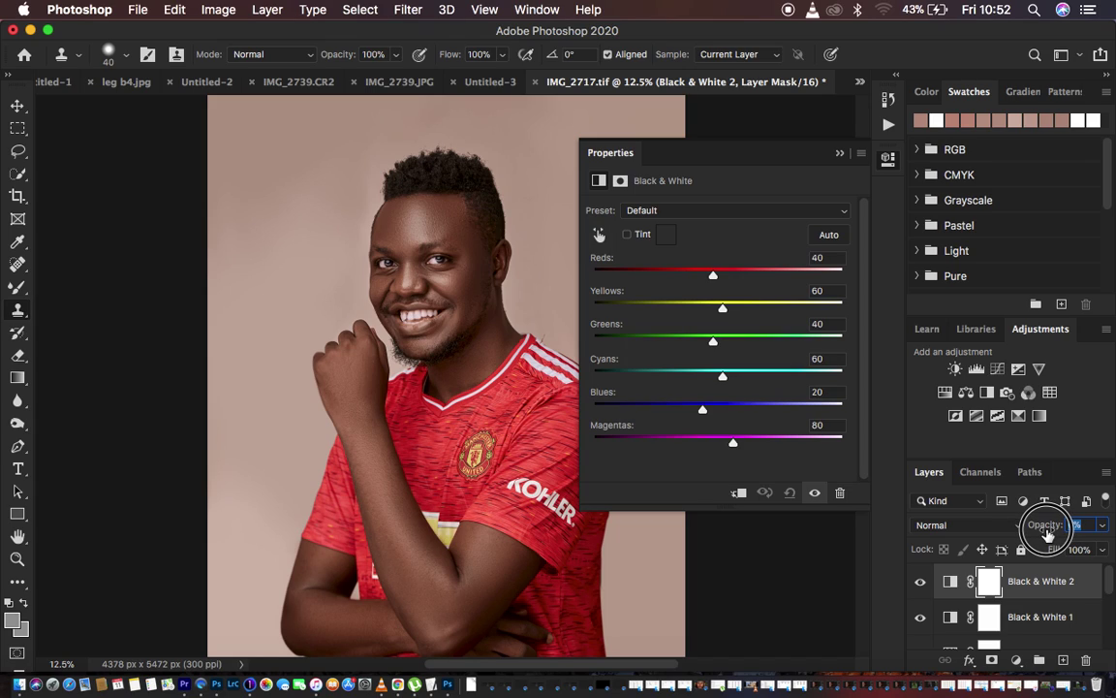
drag(1047, 535, 1046, 535)
click(839, 154)
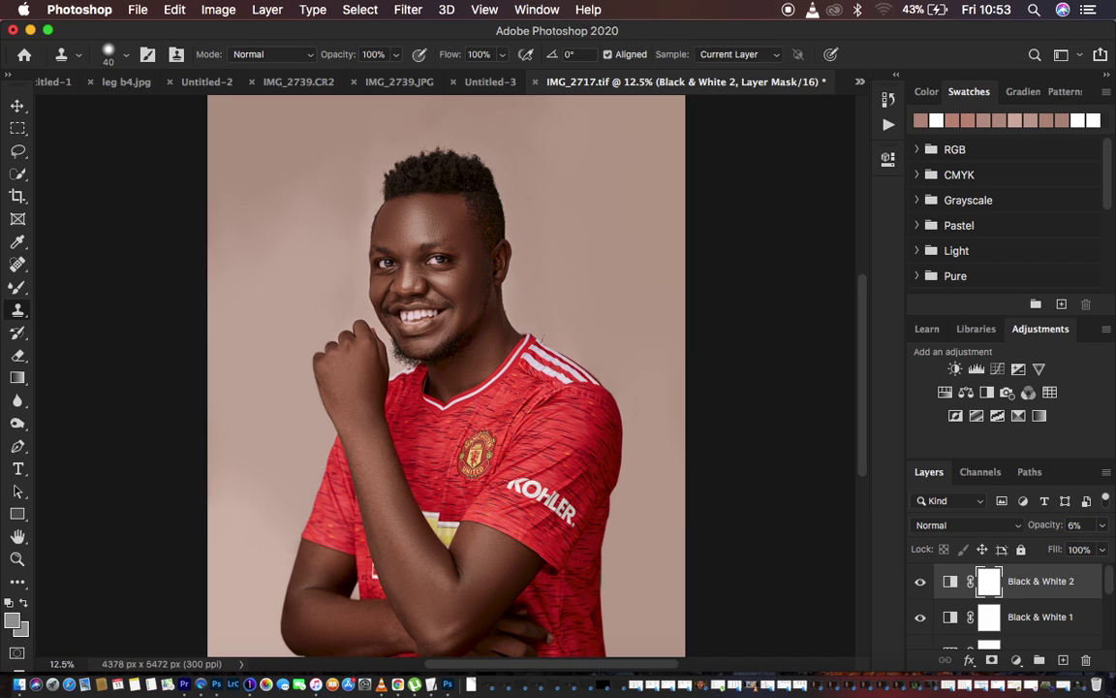
- Add a Selective Color adjustment layer and set Black to +3% for the Blacks
click(1016, 663)
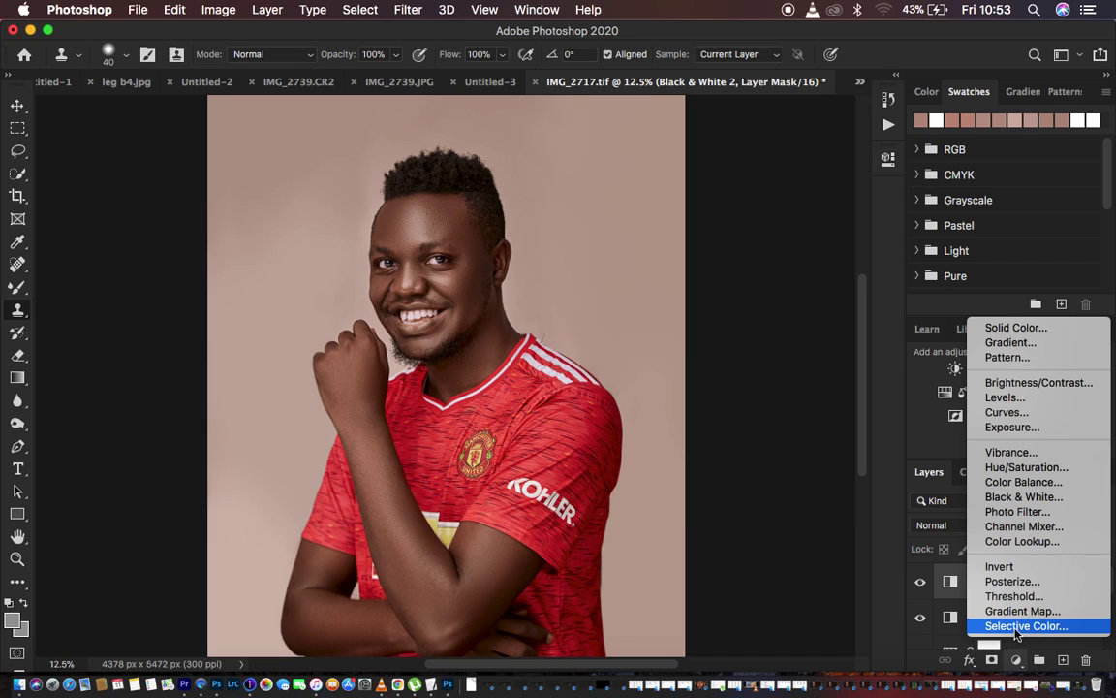
click(1025, 626)
click(723, 230)
click(708, 230)
drag(718, 369, 724, 369)
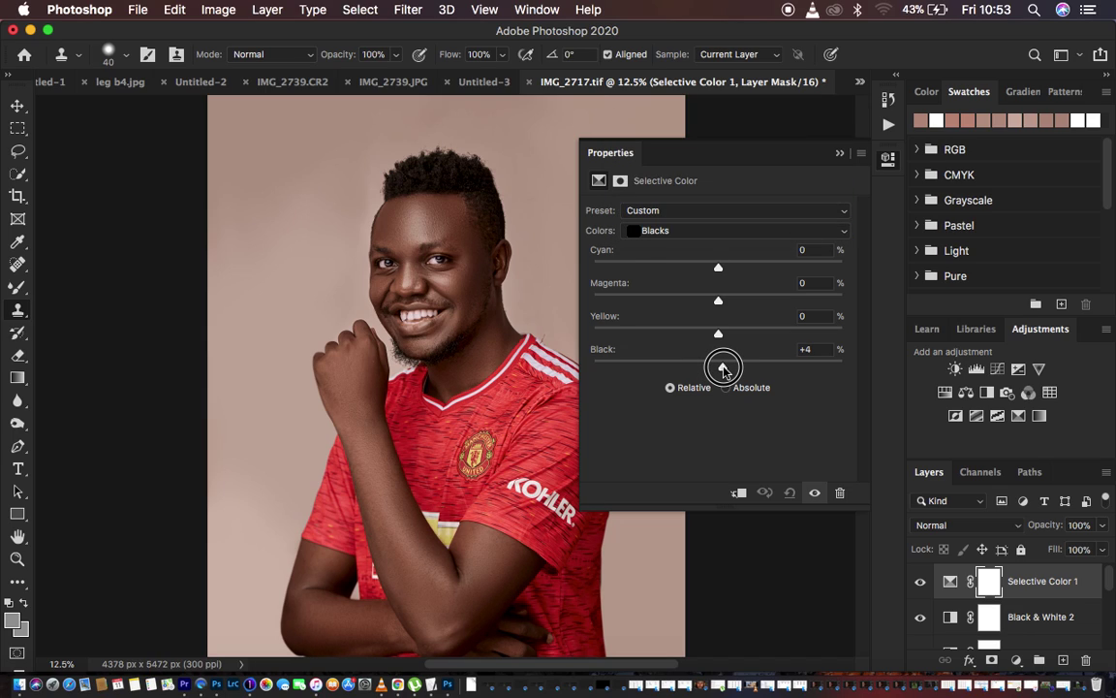
drag(723, 369, 721, 367)
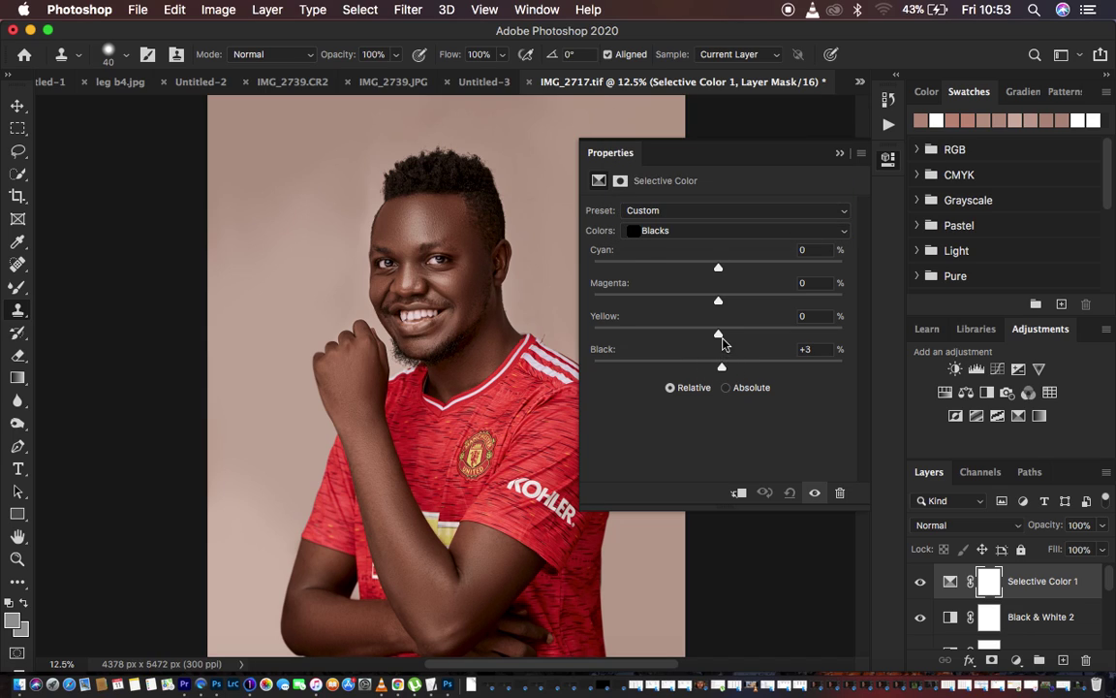
- Lower the Yellow amount of the Blacks slightly below zero in the Selective Color adjustment
click(718, 337)
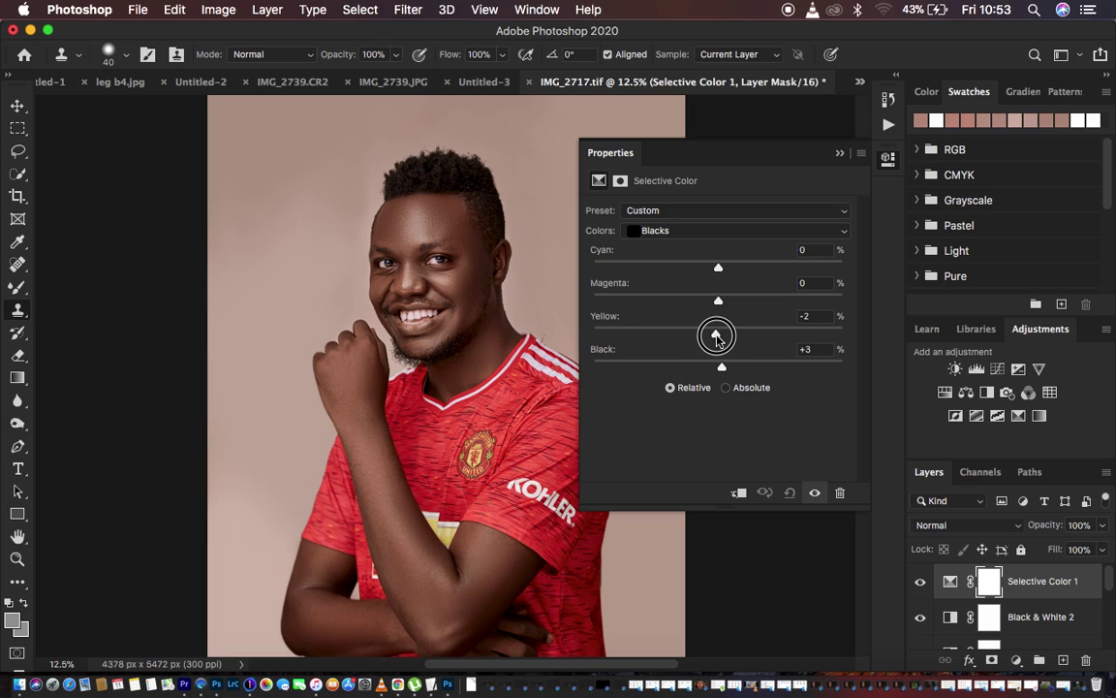
drag(718, 336, 717, 337)
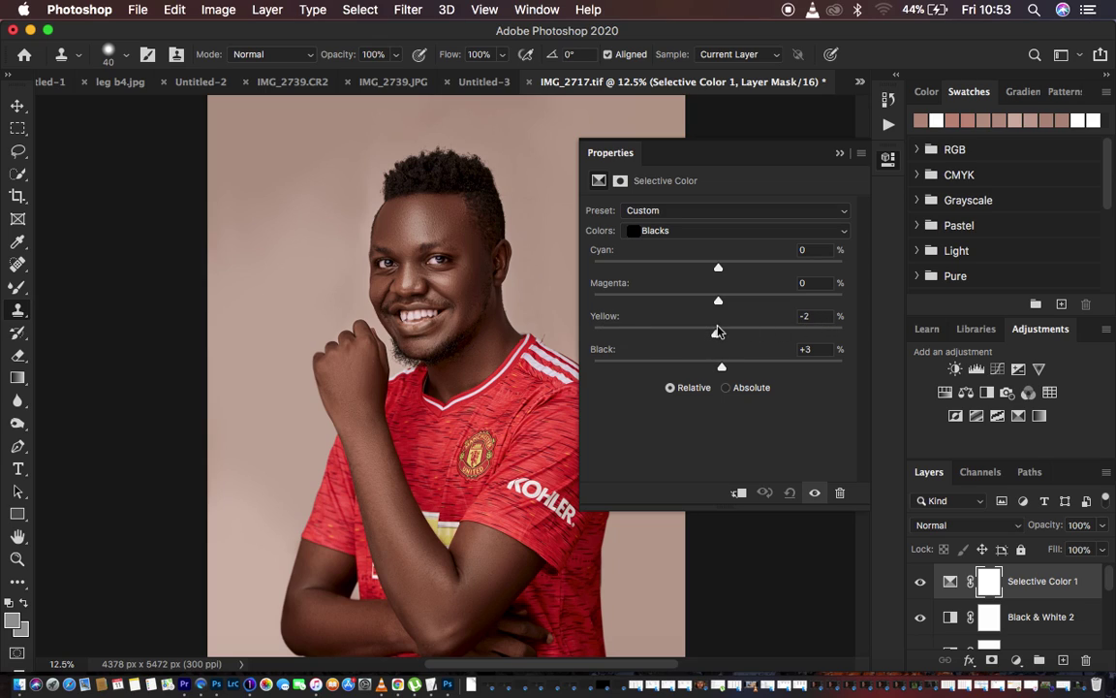
mouse_move(716, 337)
mouse_down()
mouse_move(620, 335)
mouse_move(711, 335)
mouse_up()
click(839, 155)
- Compare the original Background layer alone with the fully retouched portrait several times
key(super+minus)
key(super+equal)
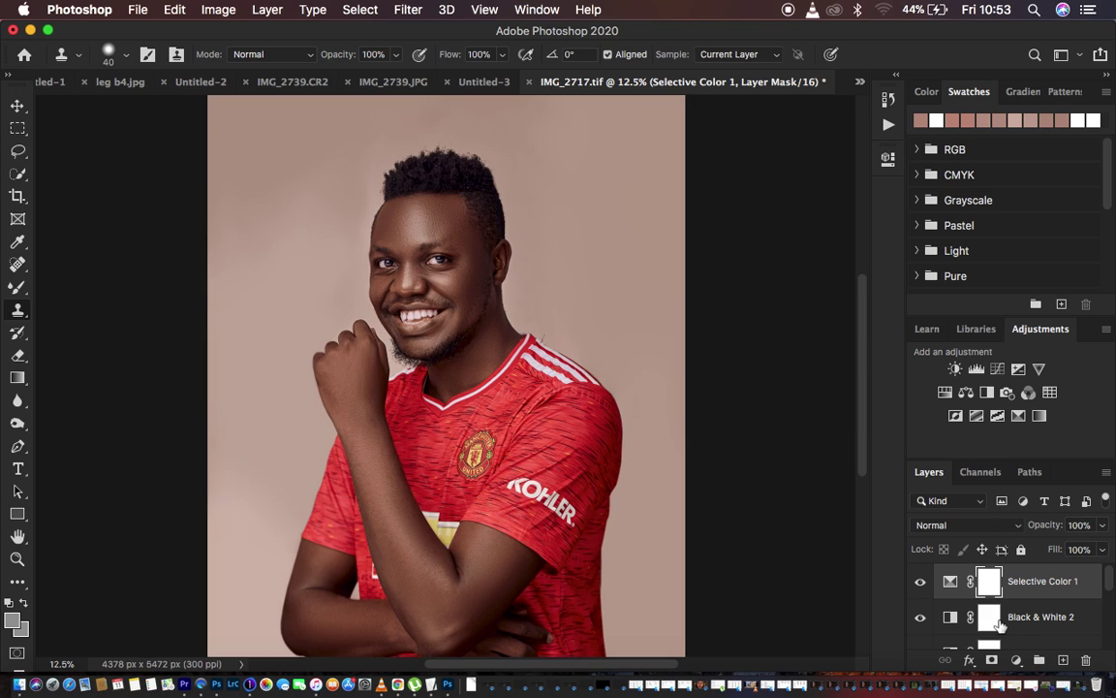
scroll(1000, 625, down, 5)
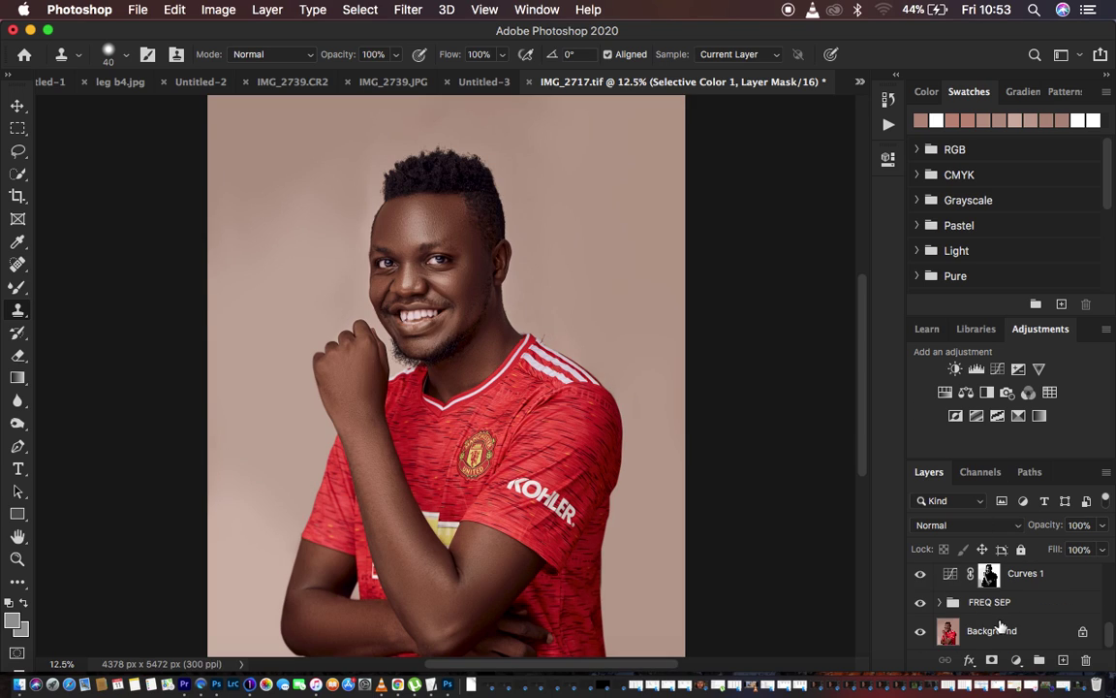
alt+click(921, 633)
alt+click(921, 633)
alt+click(920, 633)
alt+click(920, 633)
alt+click(921, 633)
alt+click(920, 632)
scroll(926, 582, up, 5)
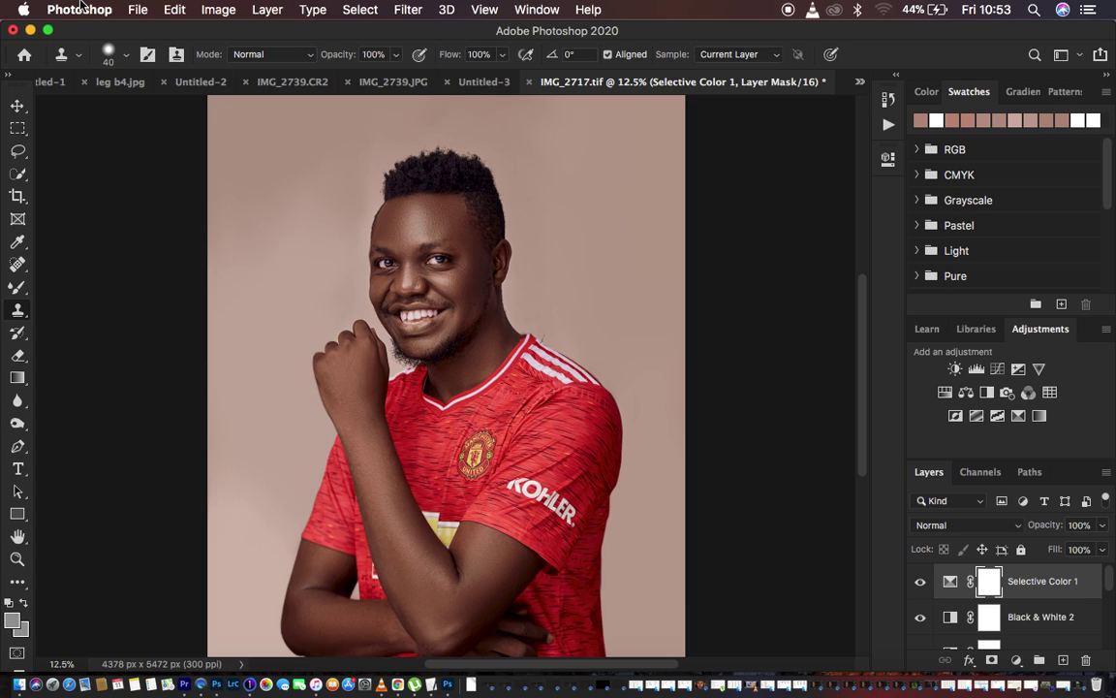
- Try to export the portrait as a full-size JPG at 100% quality with Bicubic Sharper resampling
click(137, 10)
mouse_move(200, 254)
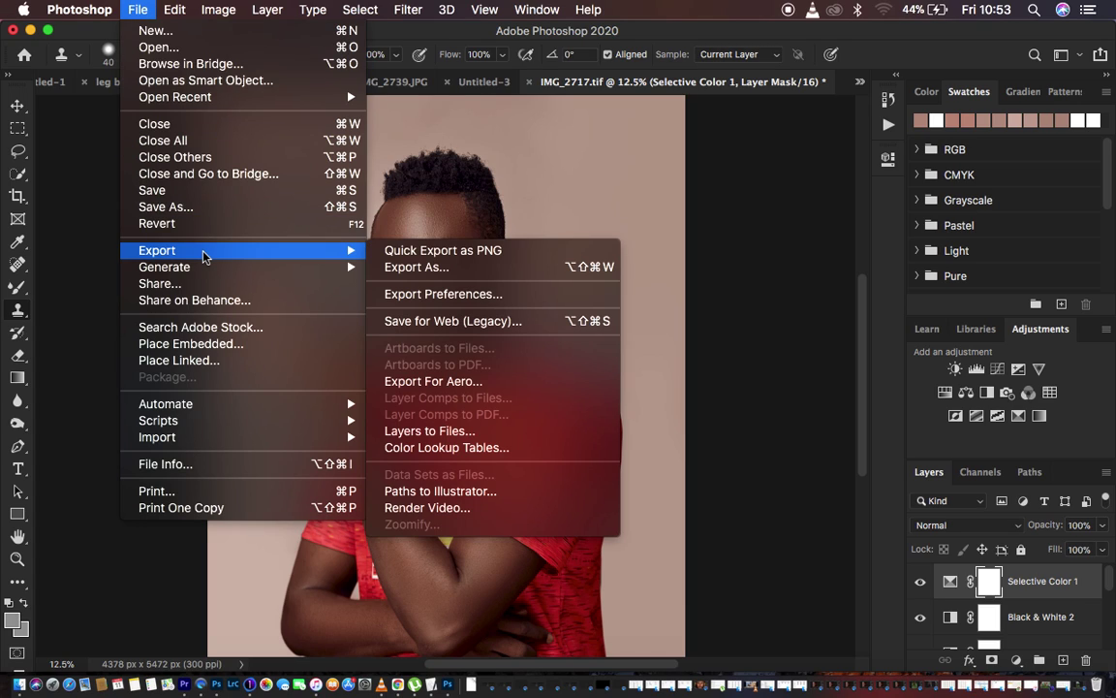
click(423, 268)
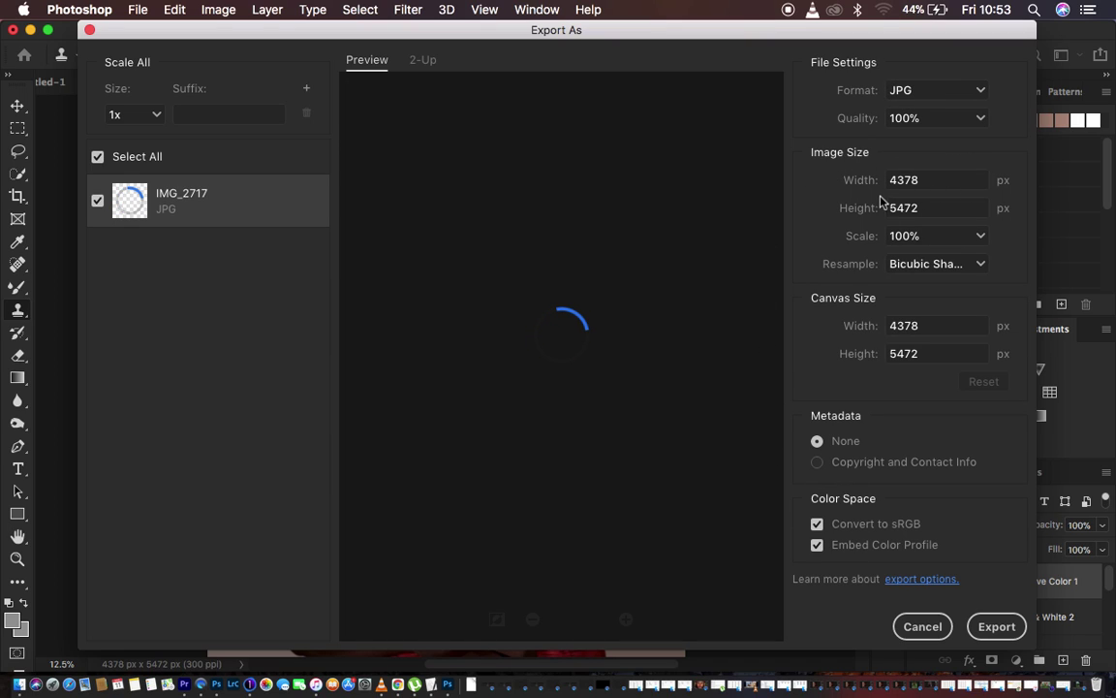
click(963, 268)
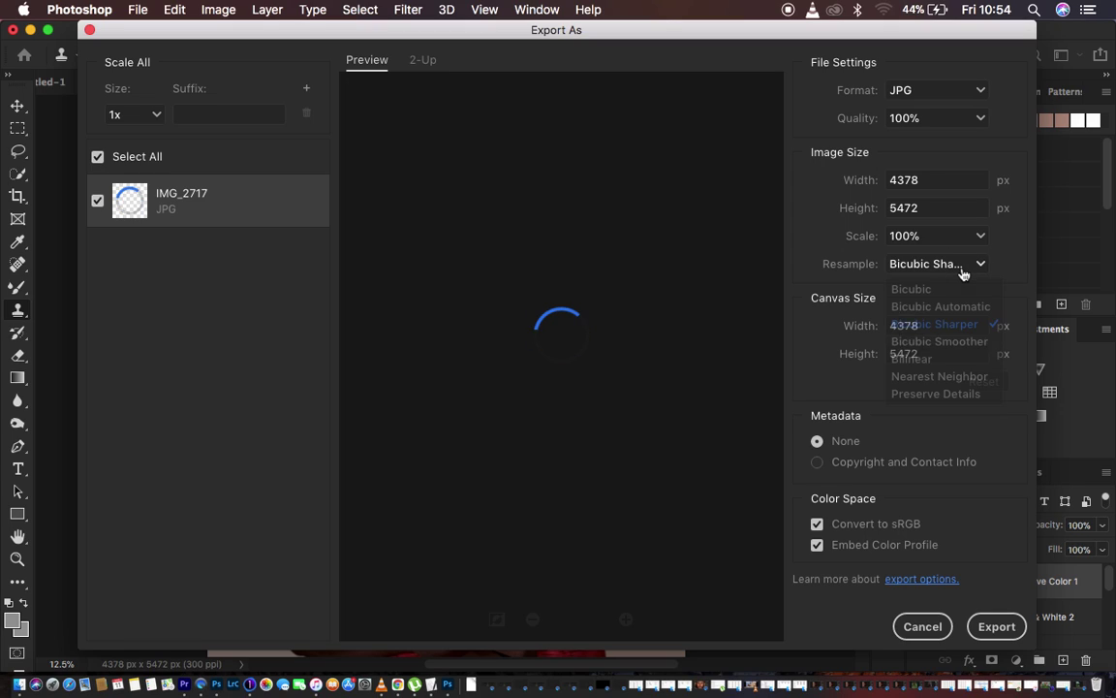
click(937, 328)
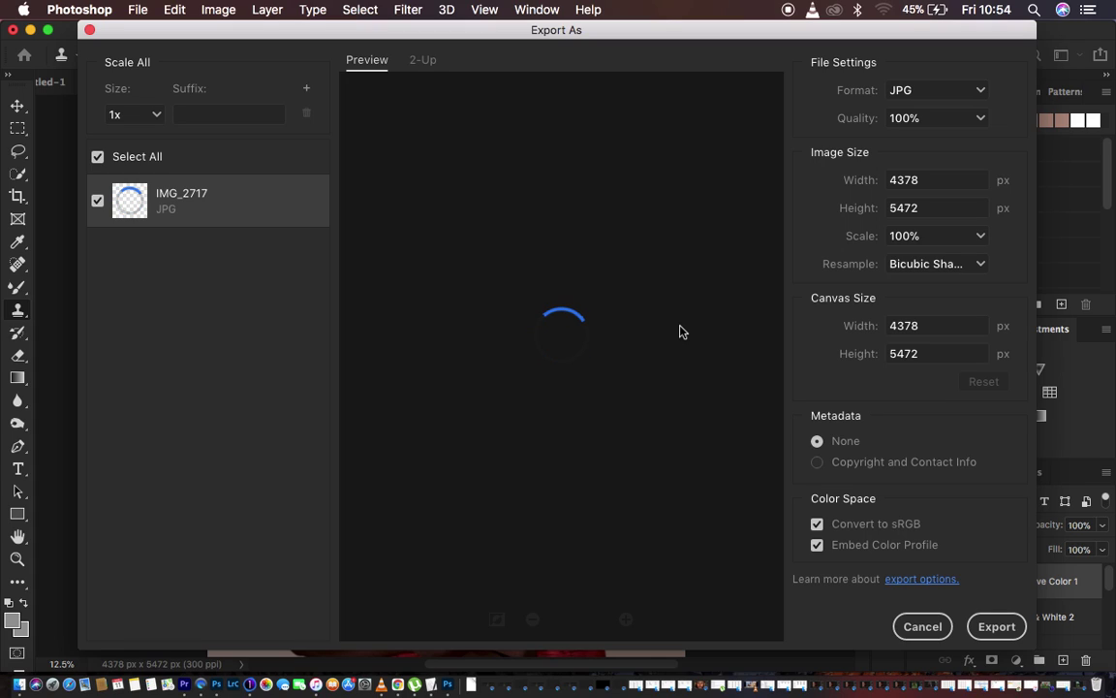
click(997, 630)
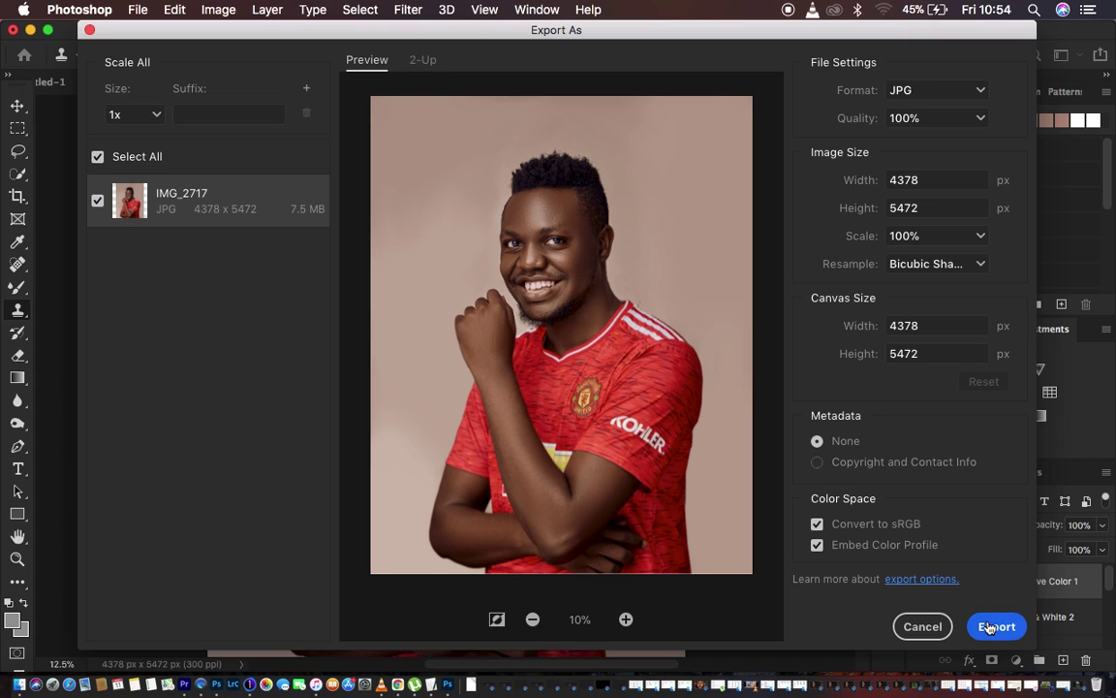
click(922, 626)
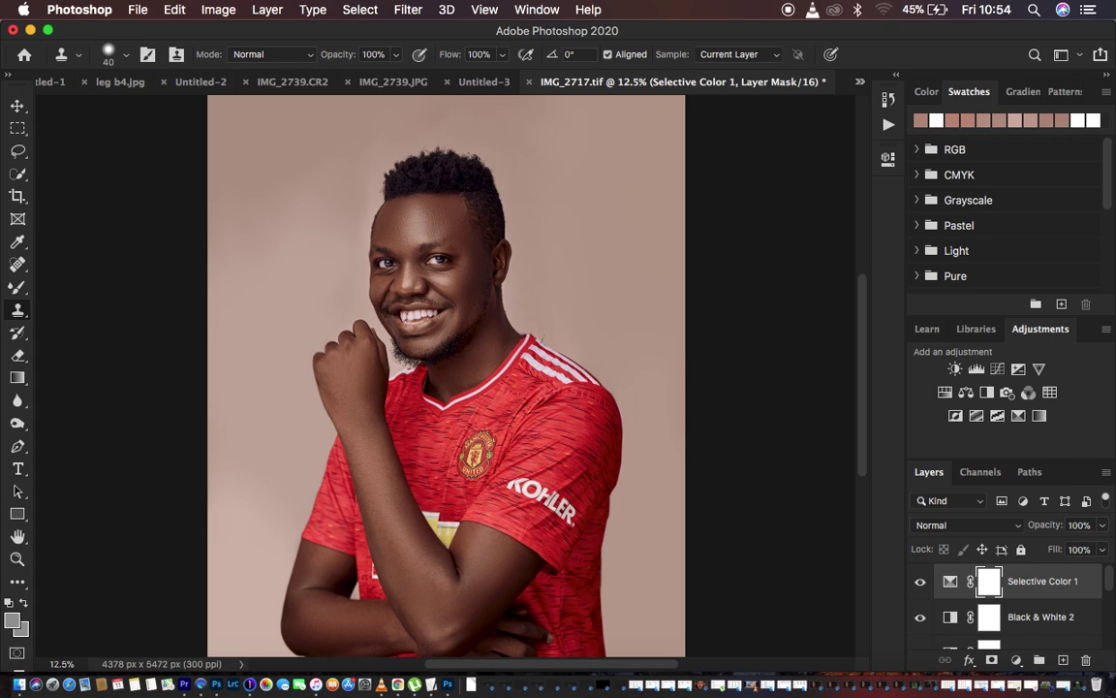